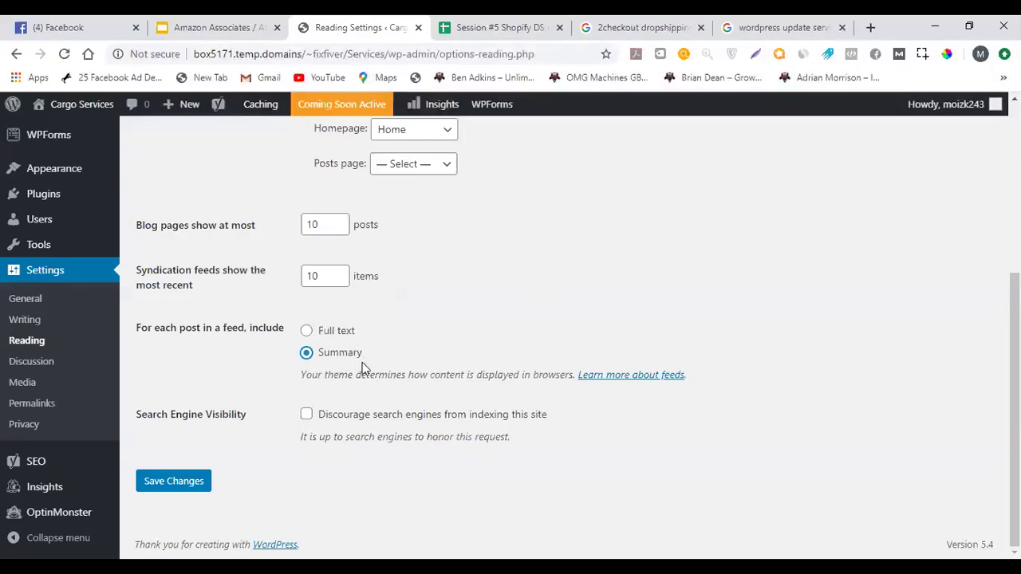
Set each post in a feed to include only the Summary and save the reading settings
left_click(307, 333)
left_click(308, 353)
left_click(209, 481)
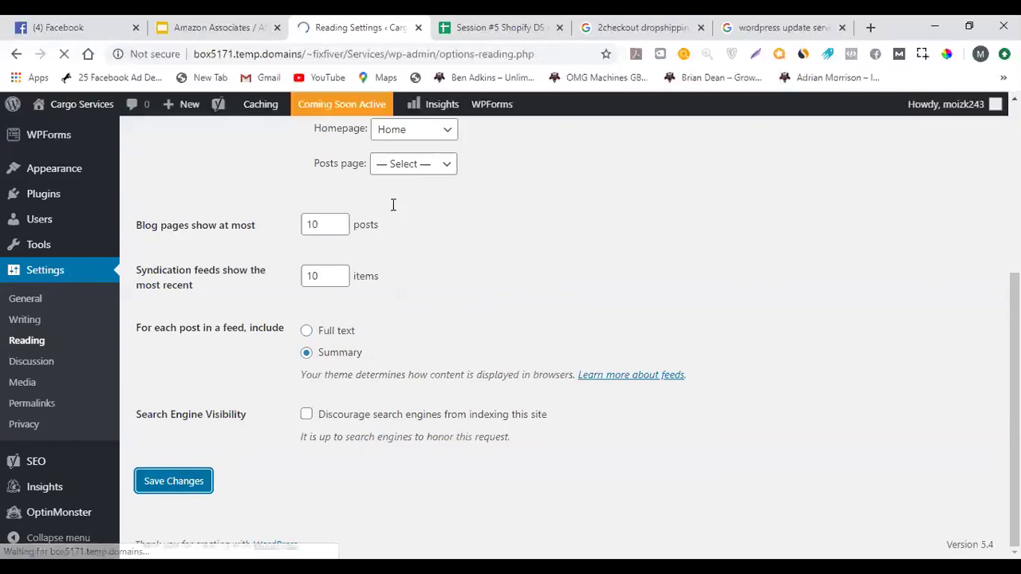
scroll(503, 266, "down", 5)
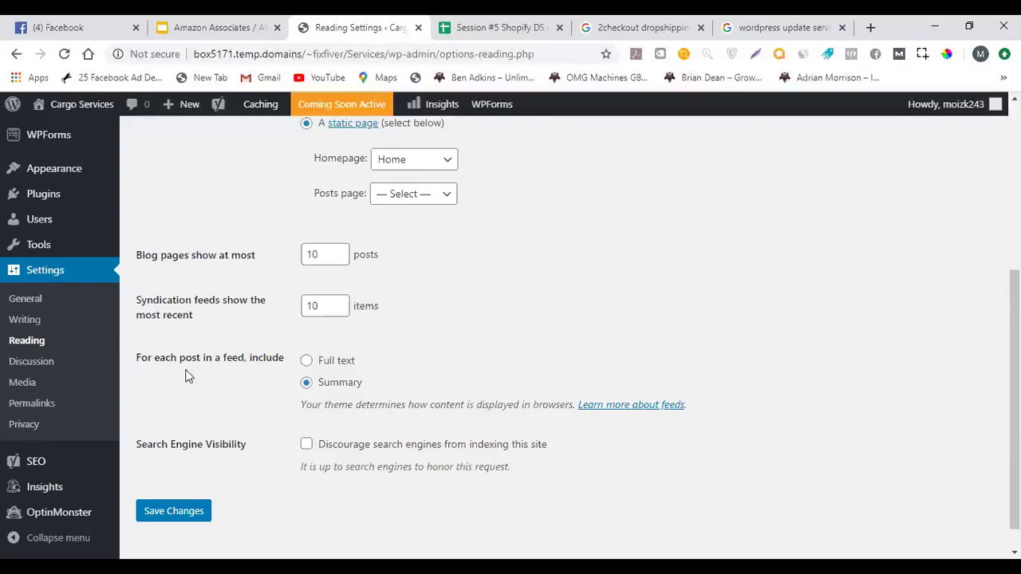
left_click(323, 389)
left_click(171, 513)
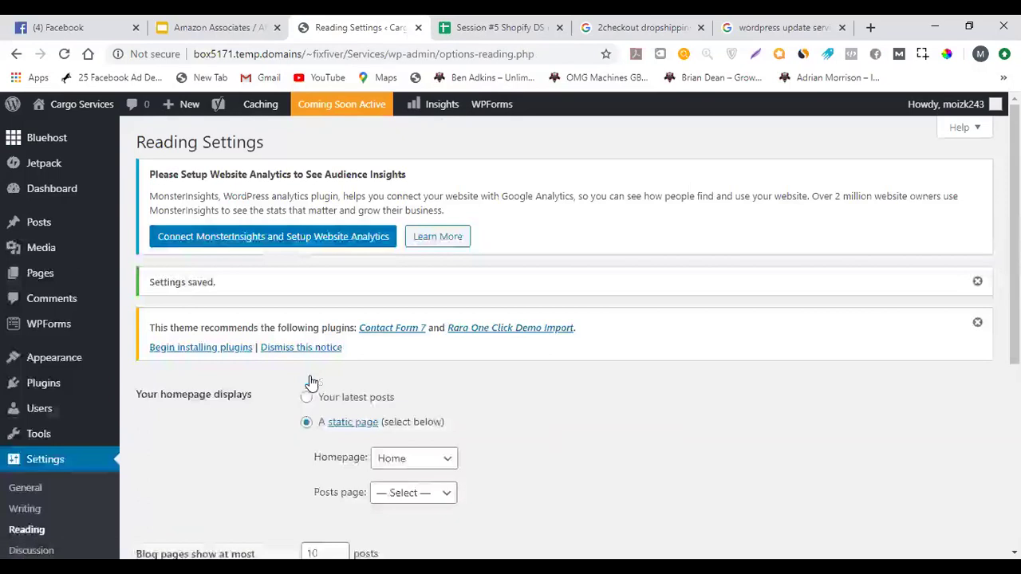
scroll(315, 291, "down", 1)
scroll(315, 291, "down", 4)
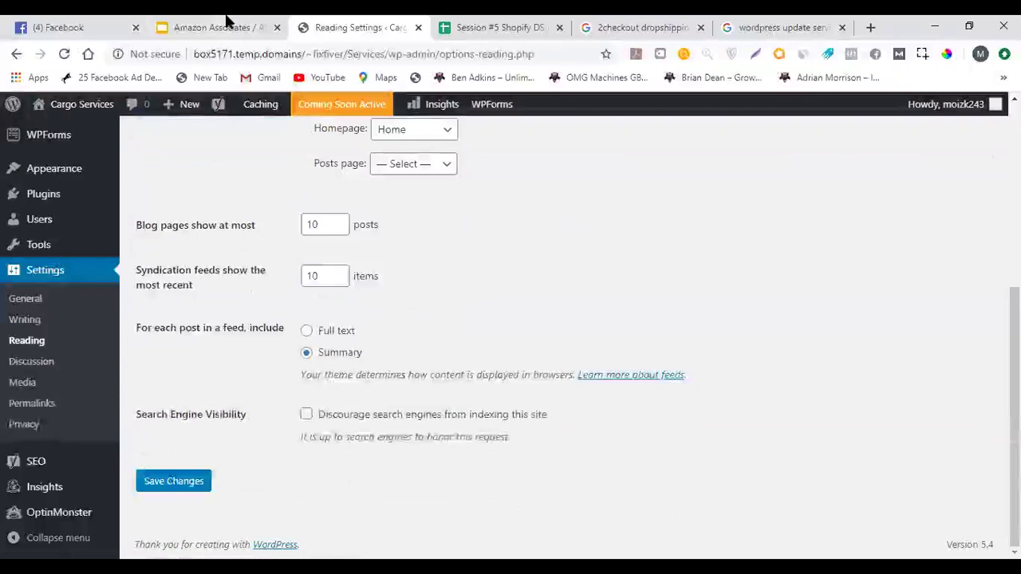
Switch to the Google Slides deck, present the Reading Settings slide and the one after it, and leave the presentation
left_click(226, 22)
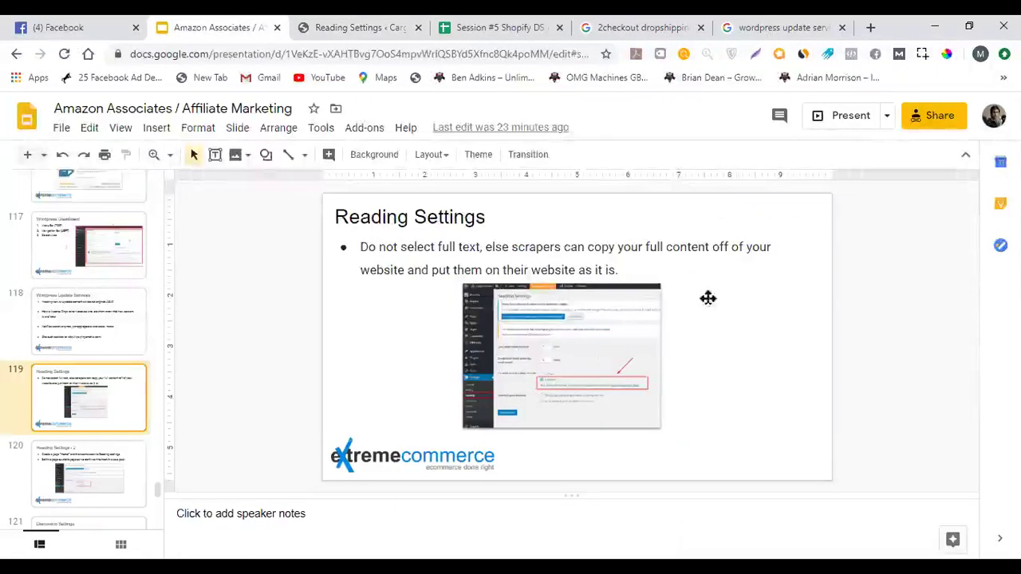
left_click(842, 121)
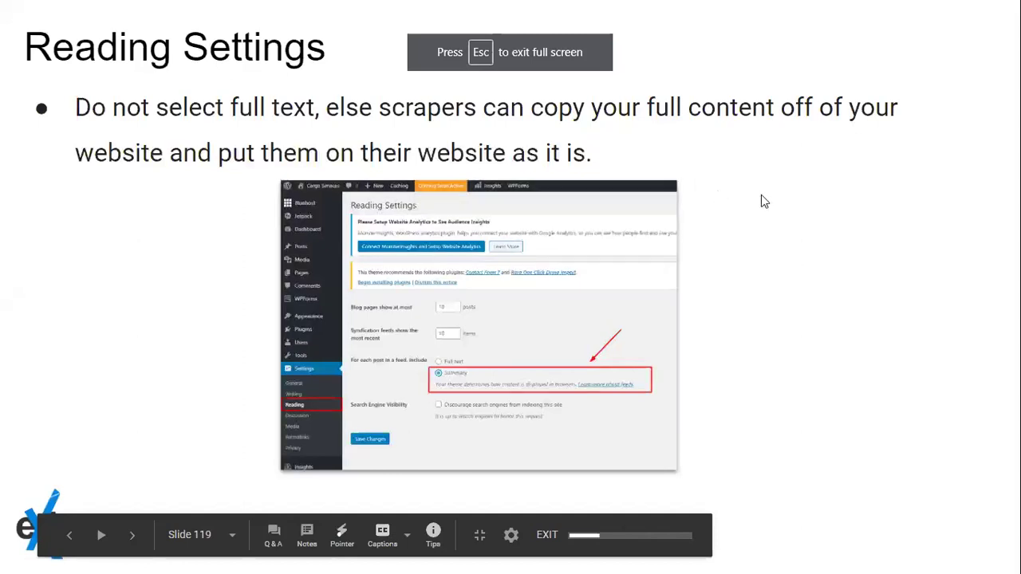
key("Right")
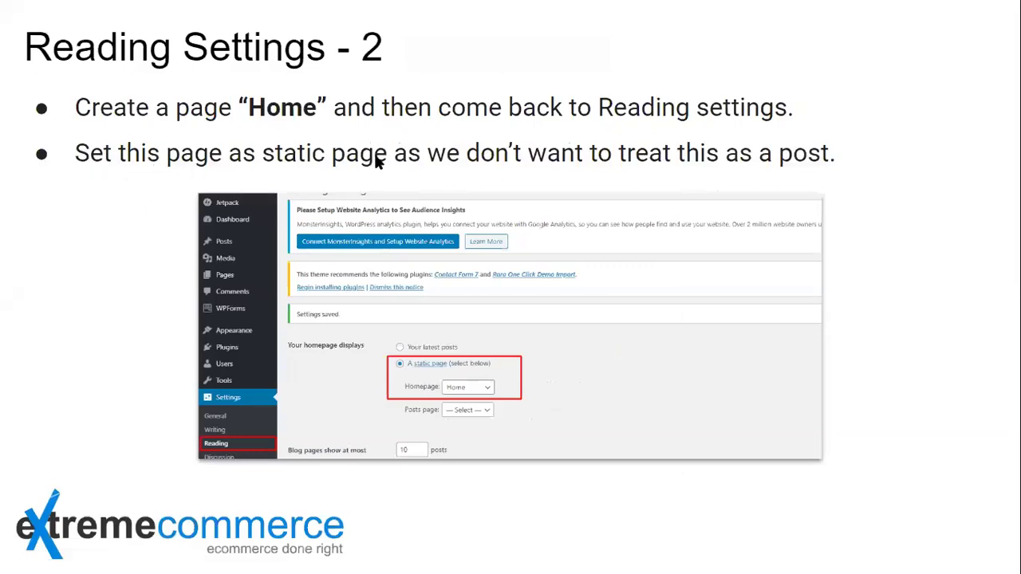
key("Escape")
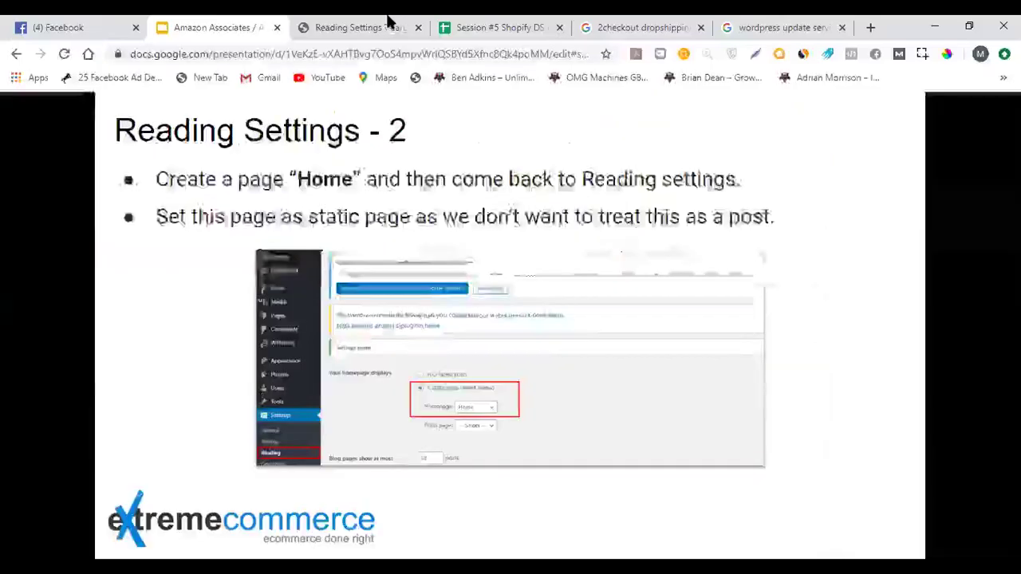
Return to the WordPress admin and open the list of all pages in a separate browser tab
left_click(385, 24)
scroll(502, 248, "down", 1)
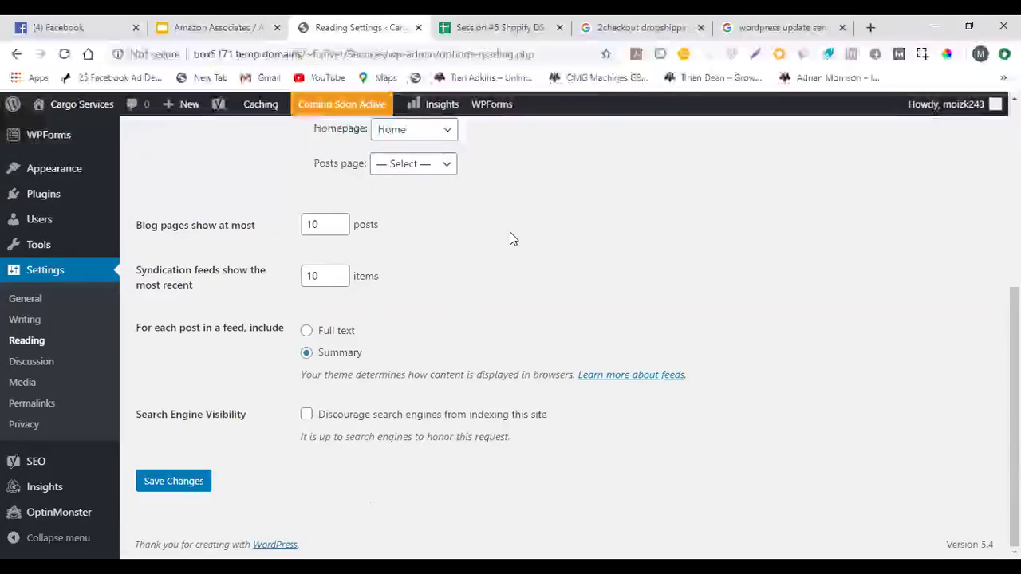
scroll(514, 240, "up", 4)
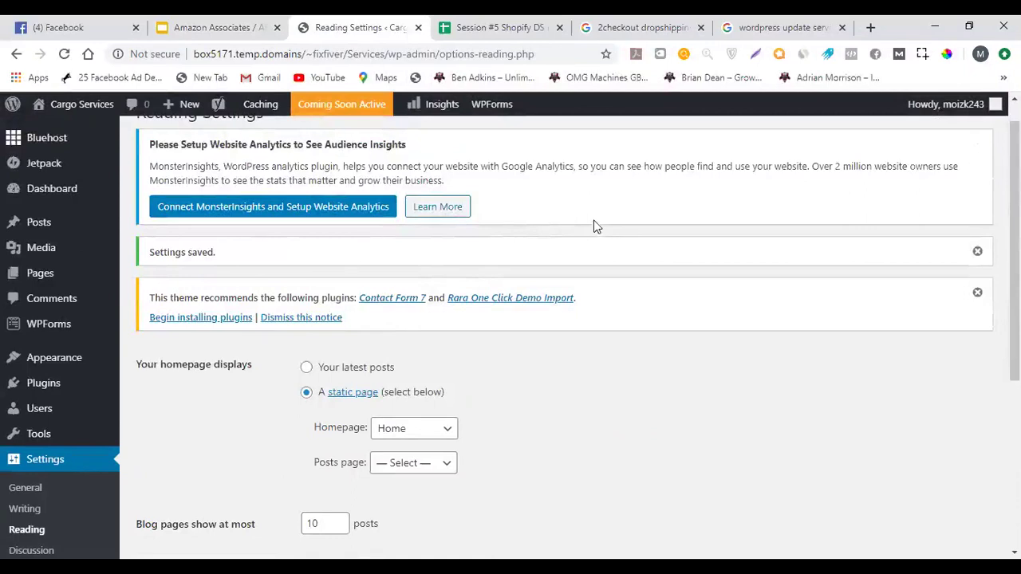
mouse_move(82, 277)
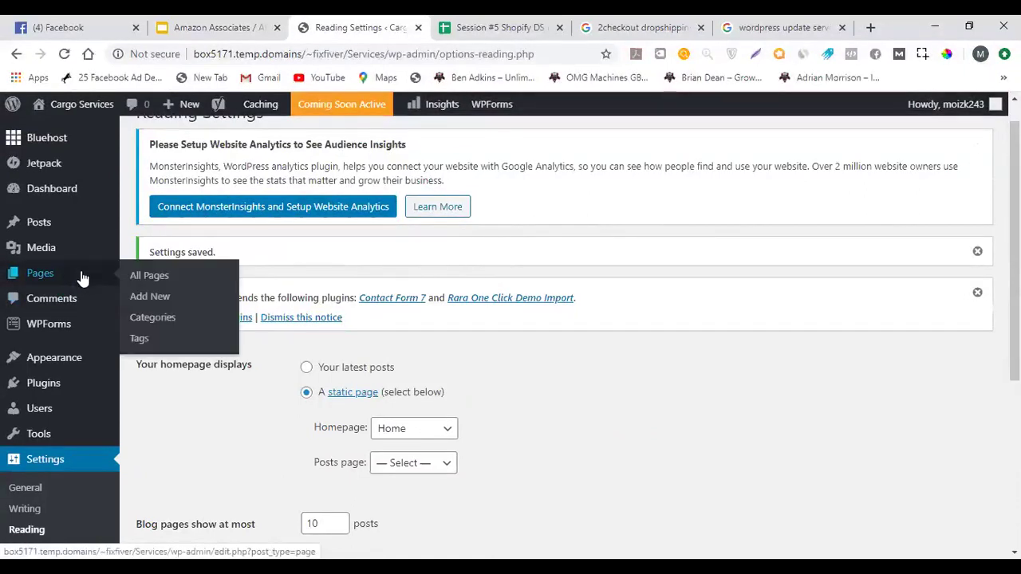
middle_click(151, 276)
left_click(217, 24)
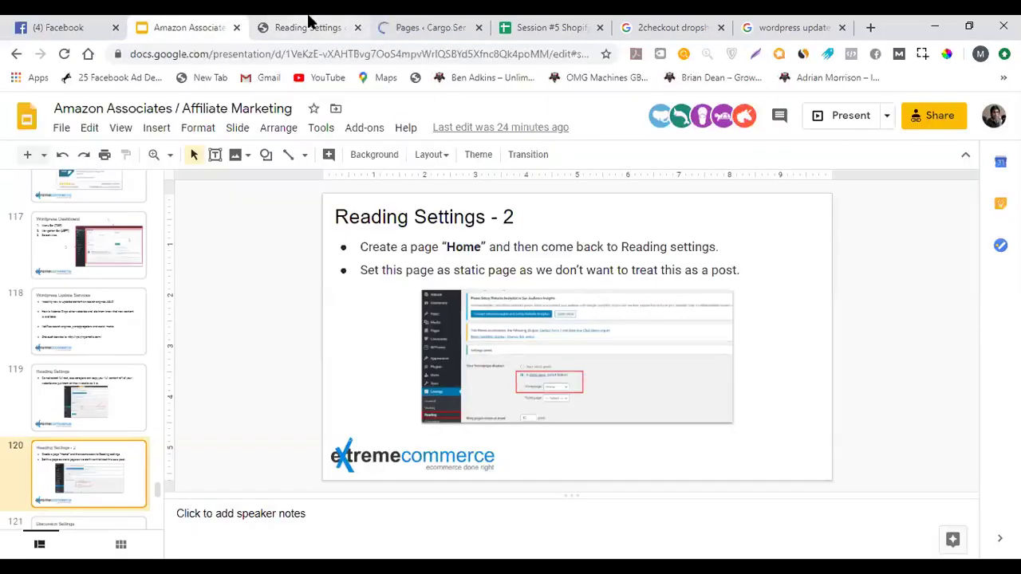
left_click(423, 26)
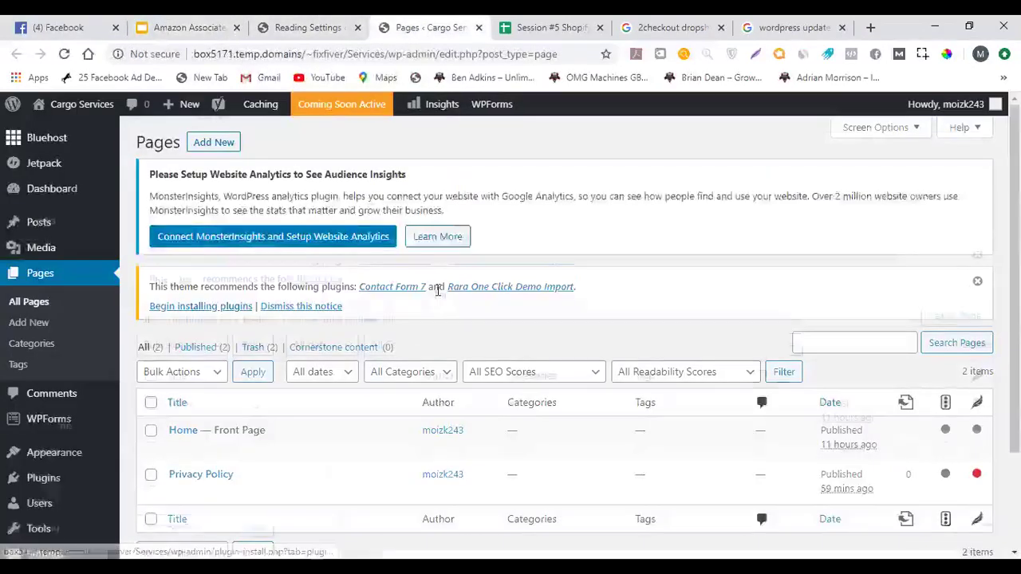
scroll(227, 330, "down", 3)
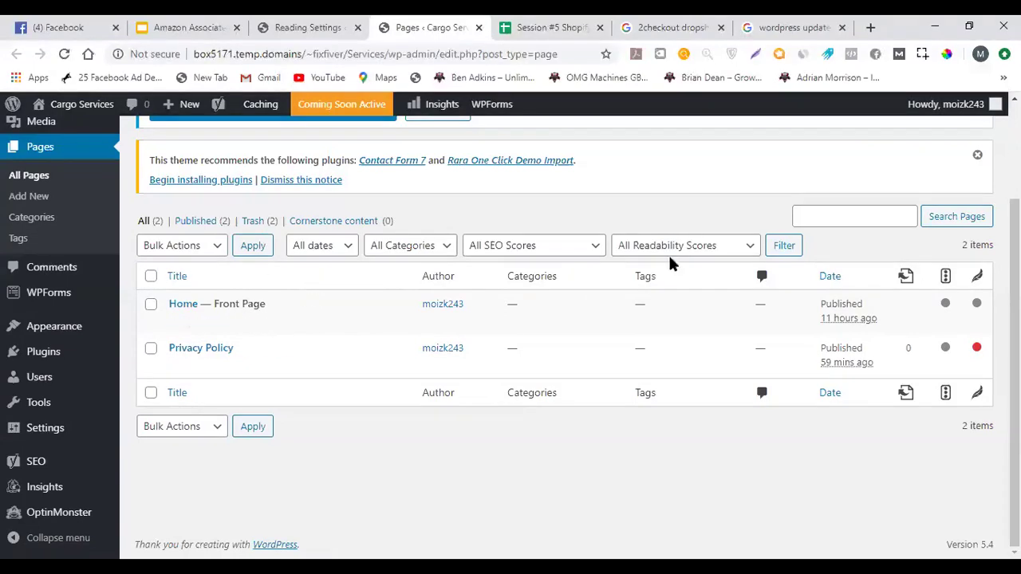
scroll(867, 202, "up", 1)
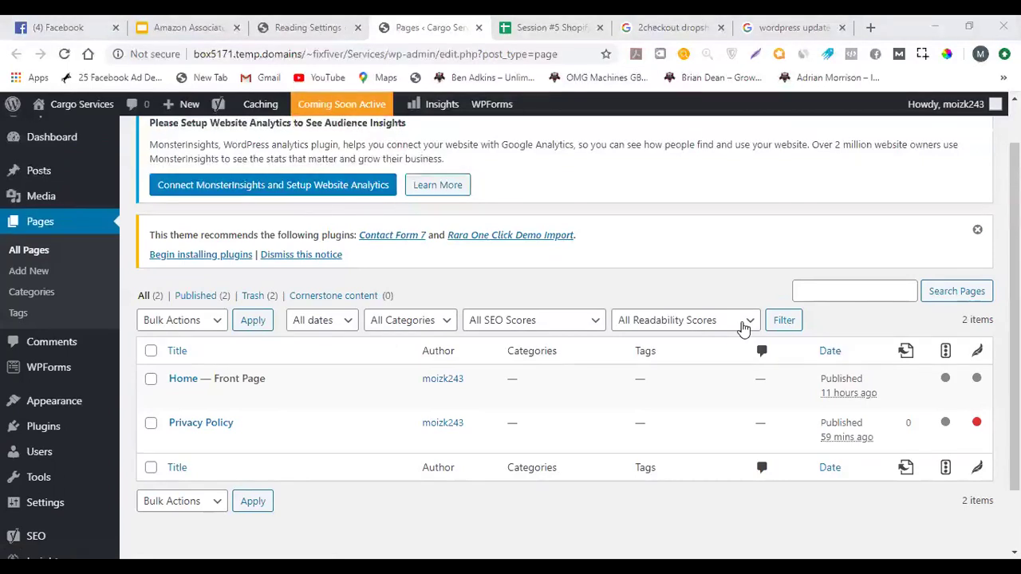
scroll(742, 327, "up", 2)
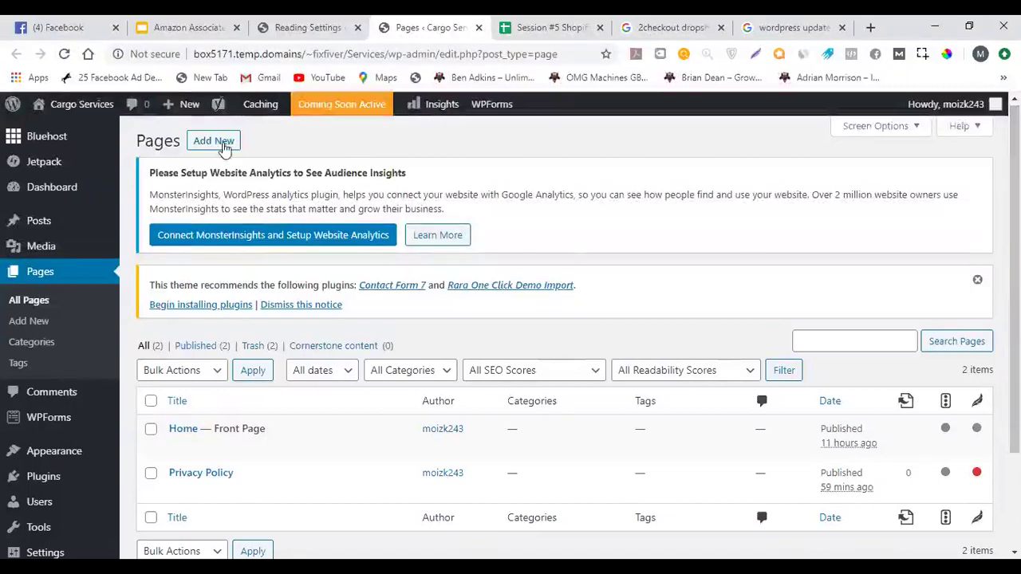
Dismiss the plugin recommendation notice and start a new page titled "Home"
left_click(977, 280)
left_click(230, 143)
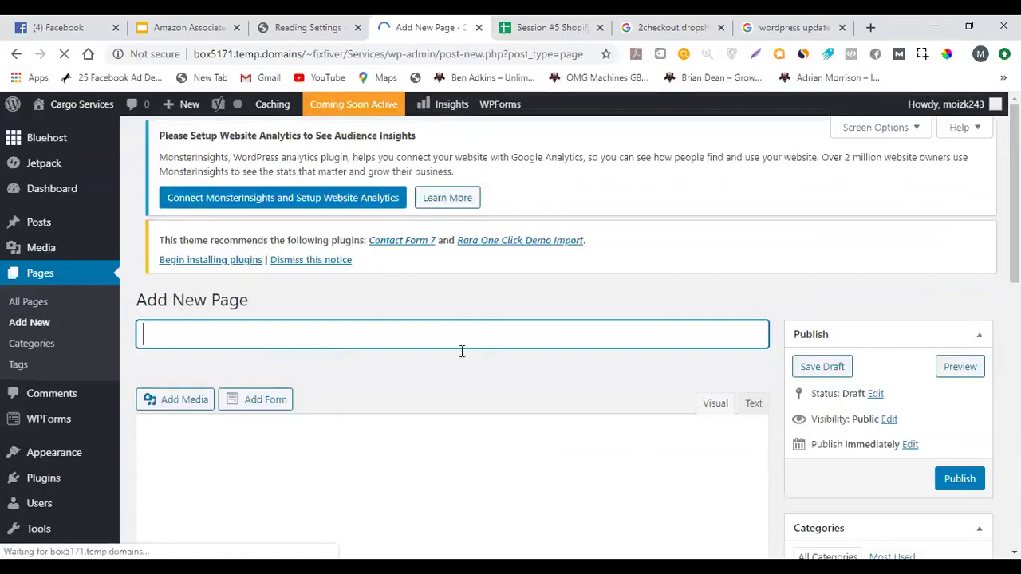
scroll(558, 303, "down", 2)
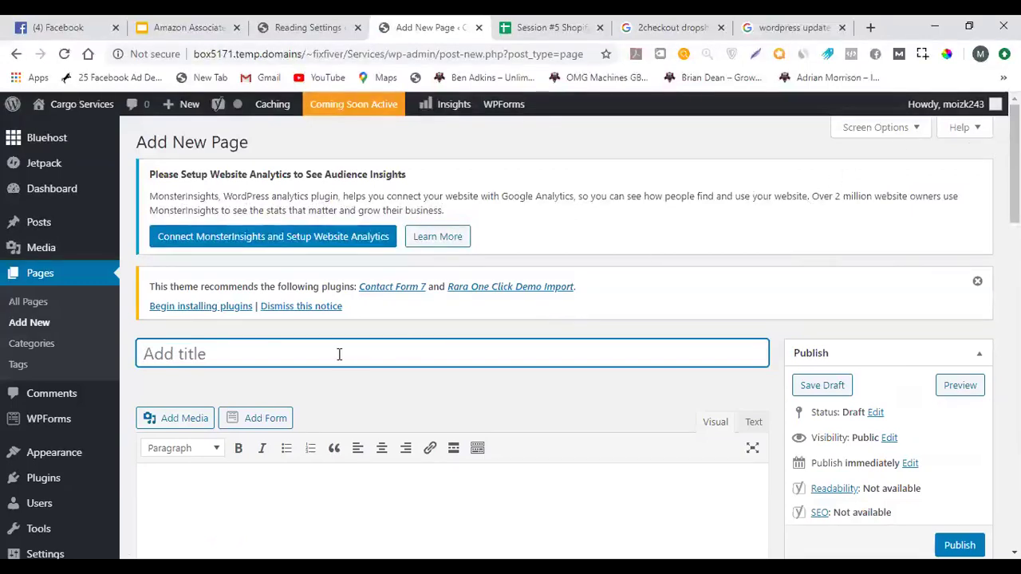
type("Home")
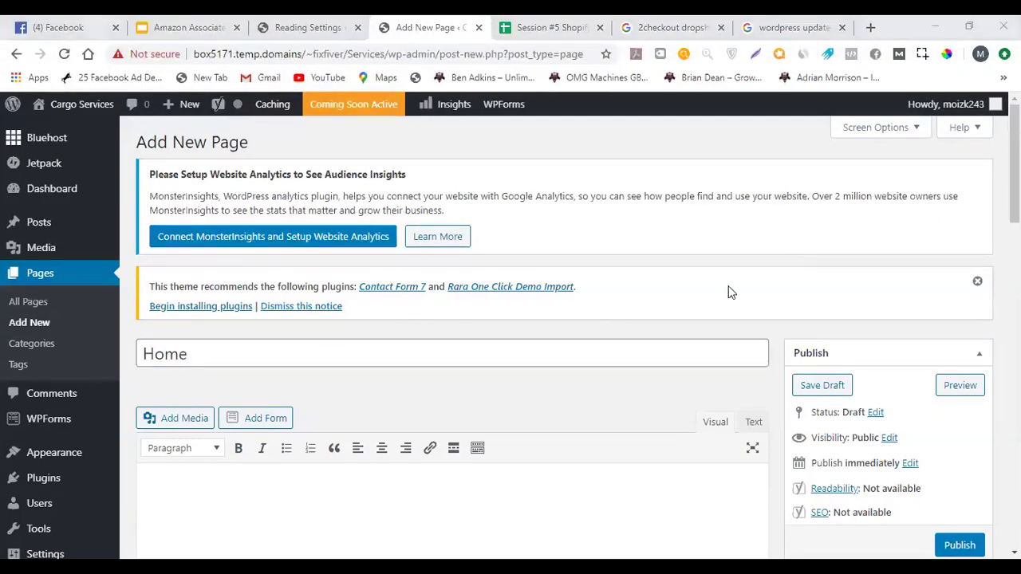
scroll(951, 483, "down", 1)
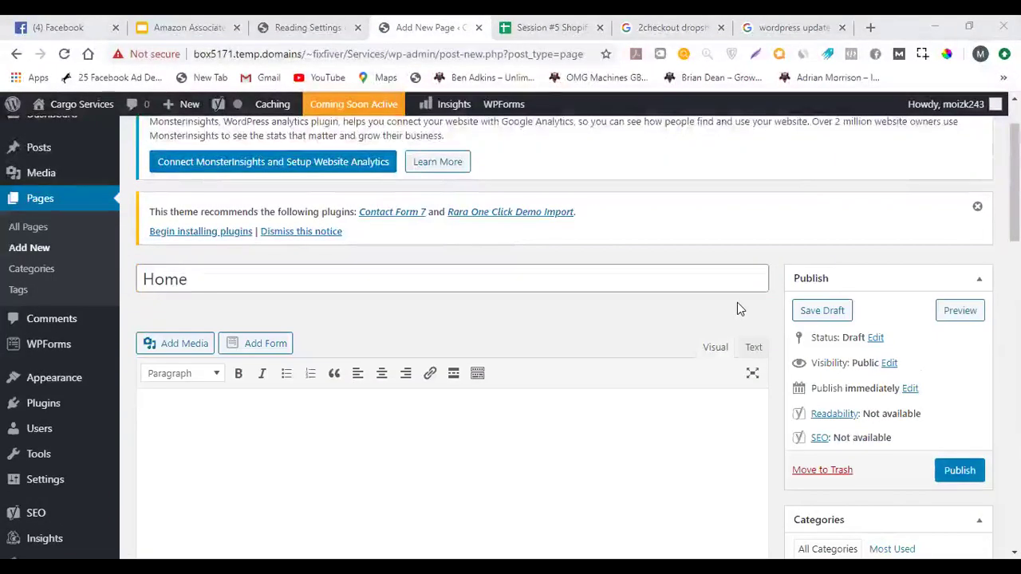
scroll(741, 319, "up", 1)
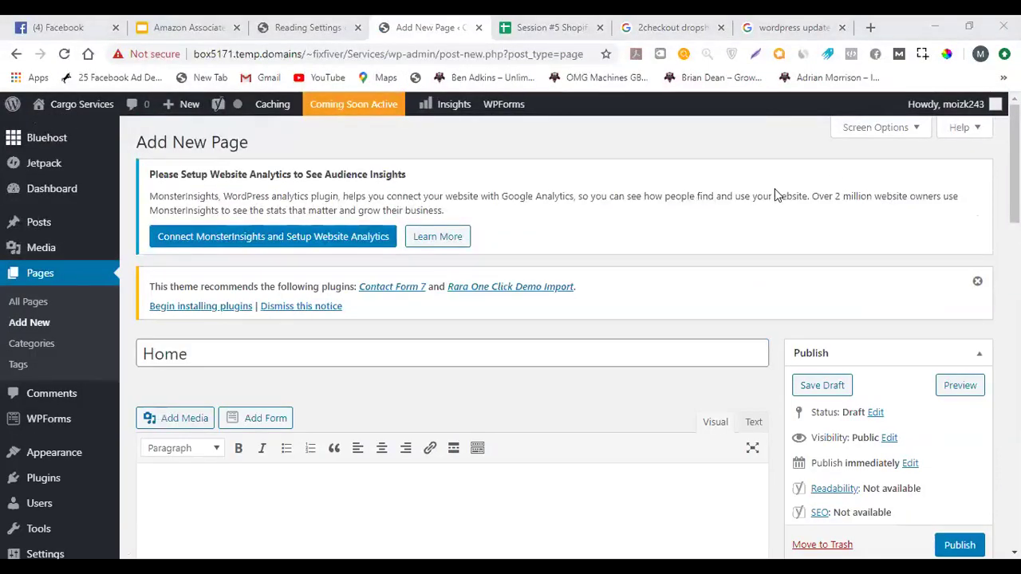
Try the Allow comments option in the new page's Discussion settings
scroll(646, 215, "down", 15)
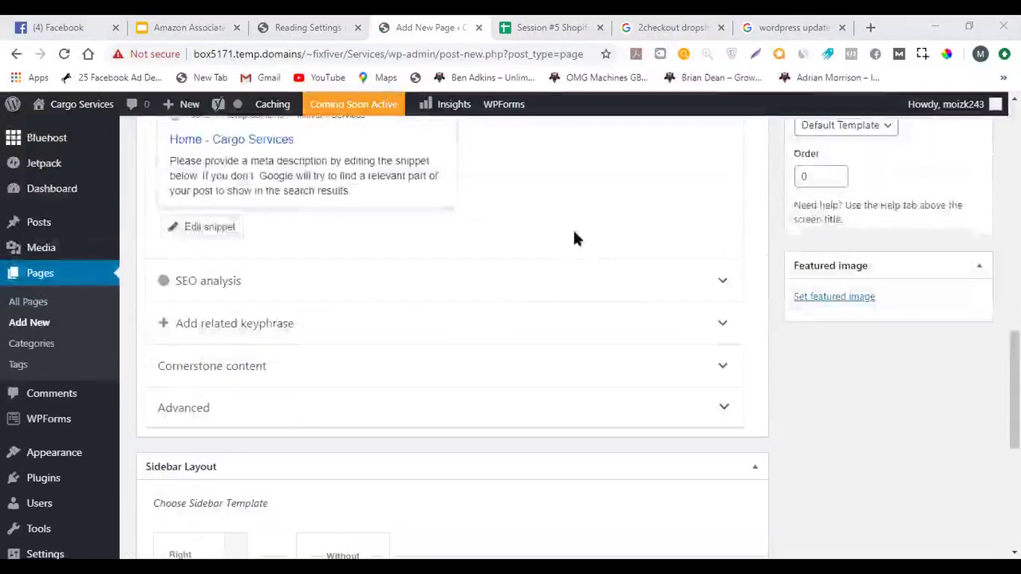
scroll(574, 239, "down", 5)
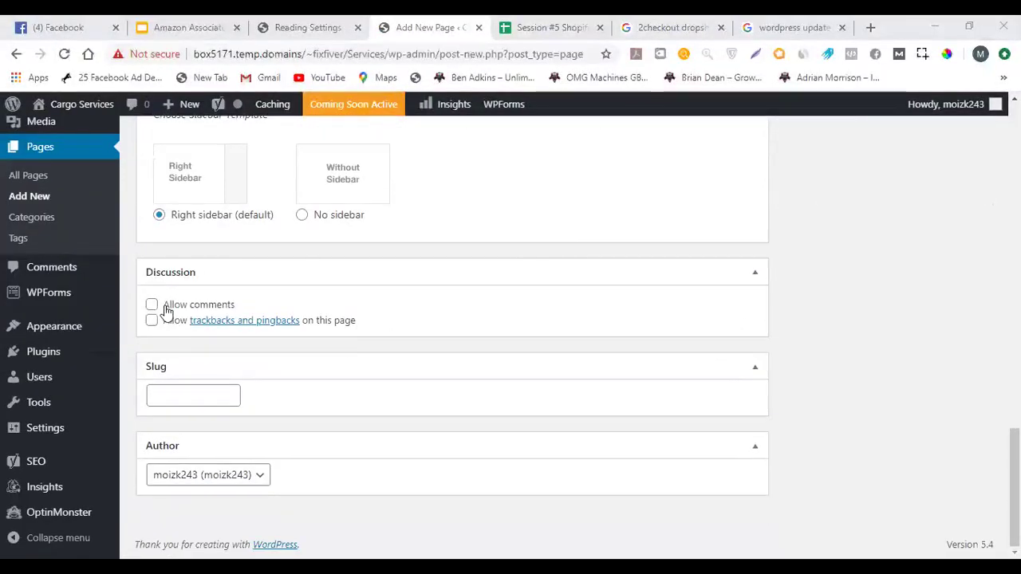
left_click(153, 306)
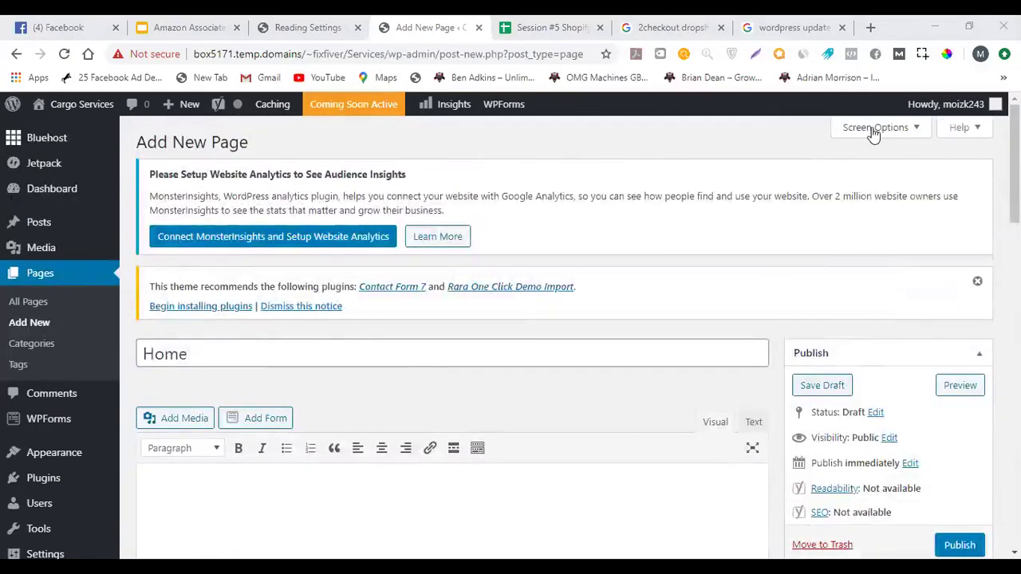
Show the editor's screen options and review the page's Discussion, Slug, Author and Yoast SEO boxes
left_click(873, 130)
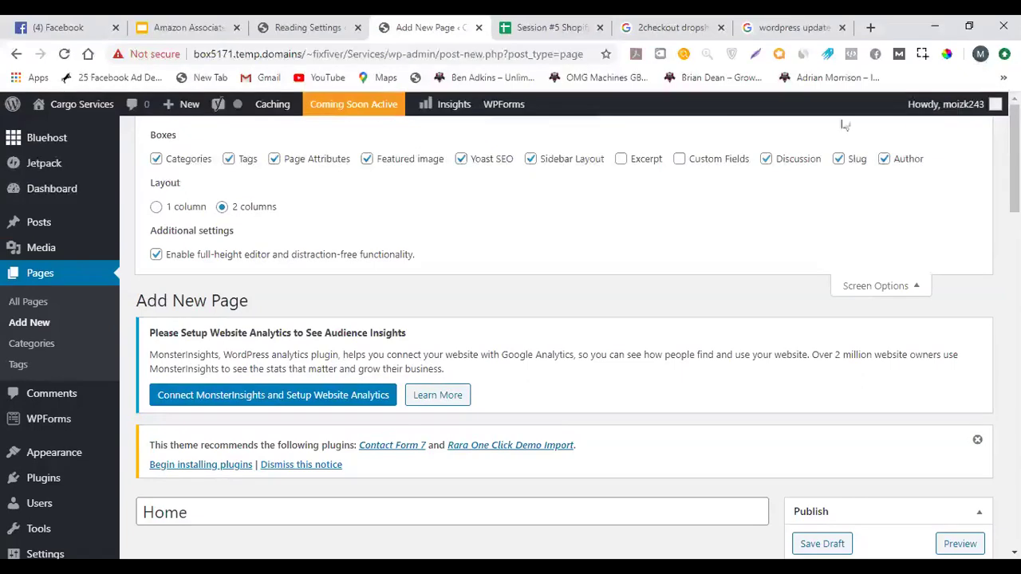
scroll(783, 209, "down", 20)
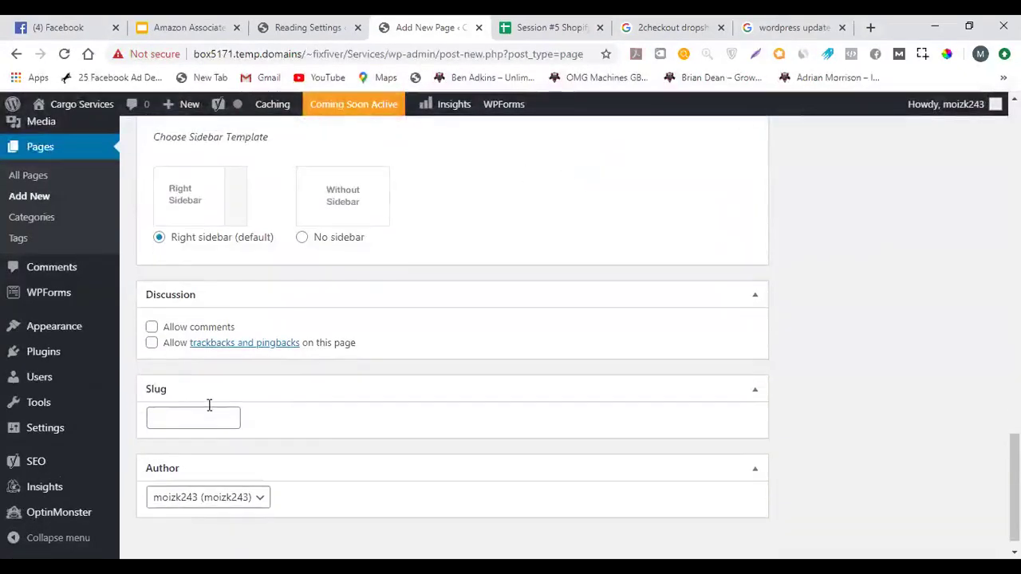
scroll(212, 394, "up", 4)
scroll(222, 349, "up", 2)
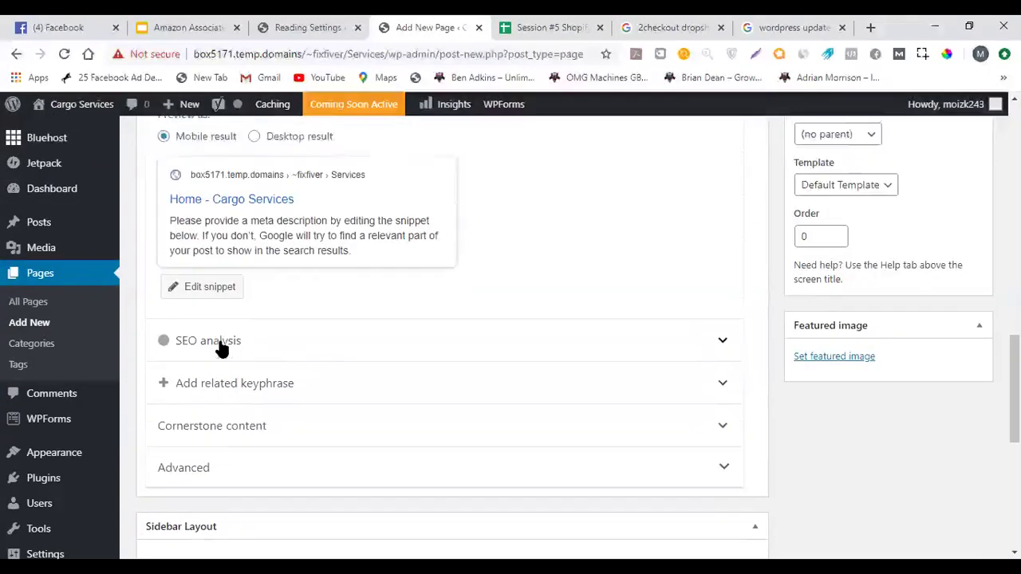
scroll(355, 293, "up", 4)
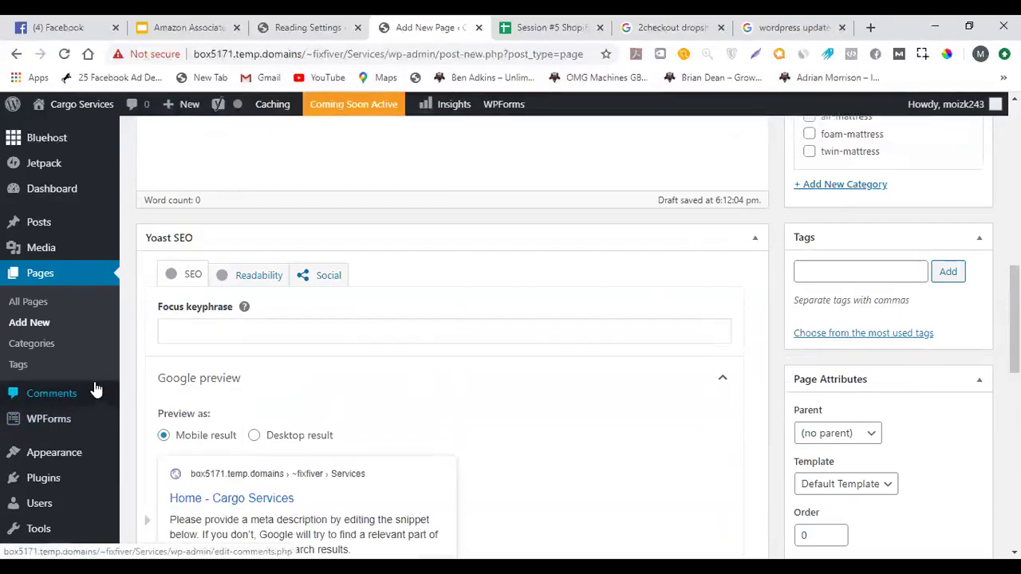
Leave the new page editor without publishing and open the Reading settings
scroll(88, 374, "down", 2)
mouse_move(79, 357)
scroll(77, 375, "down", 1)
mouse_move(75, 423)
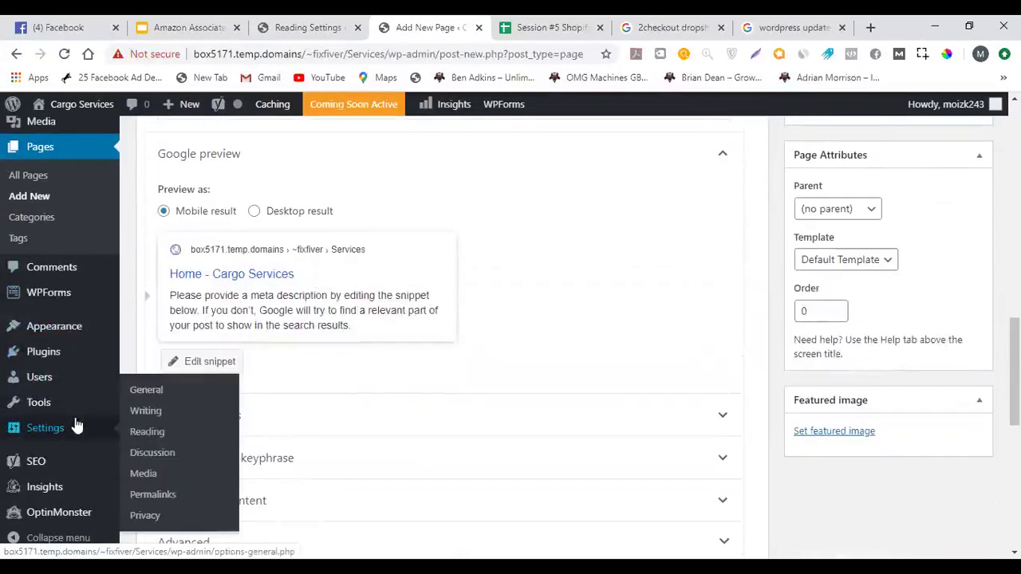
left_click(198, 435)
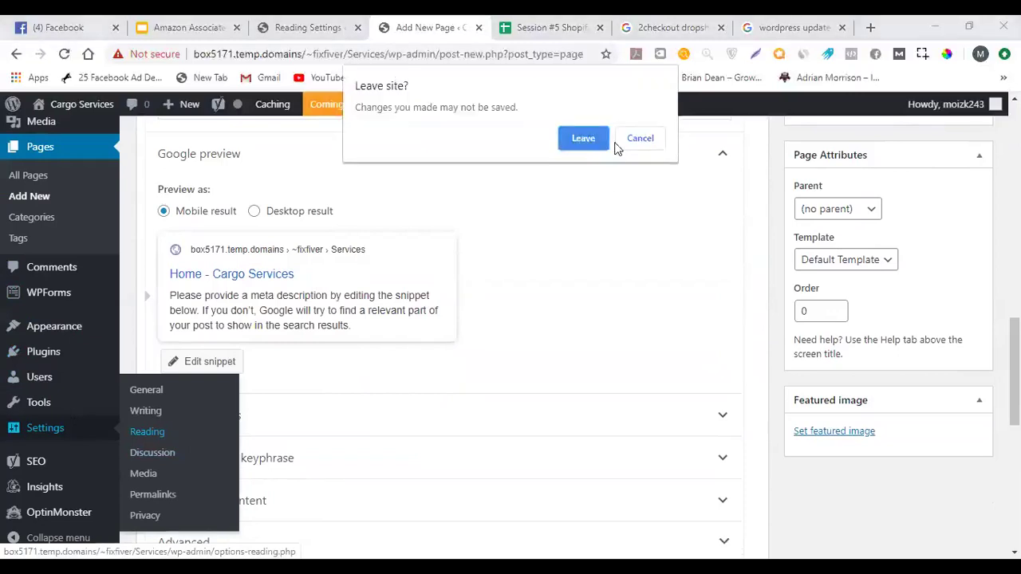
left_click(584, 140)
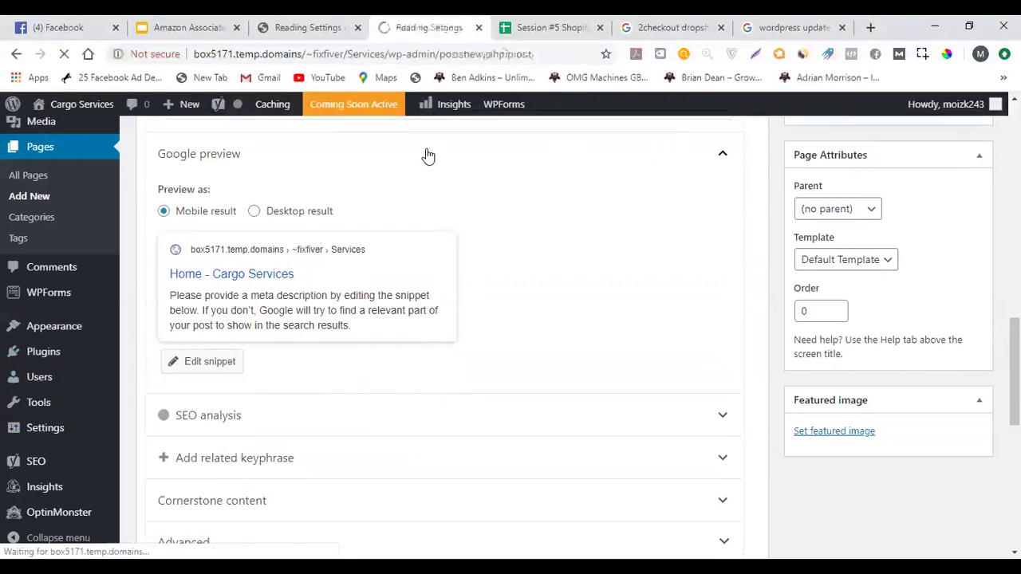
Keep the homepage display on a static page and choose Home as the homepage
scroll(500, 274, "down", 2)
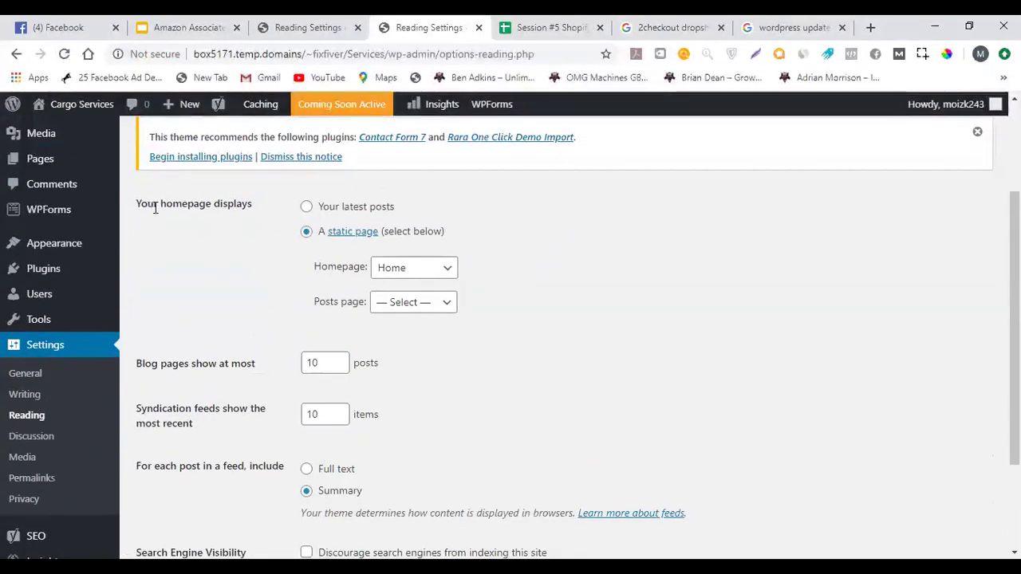
left_click_drag(147, 204, 246, 199)
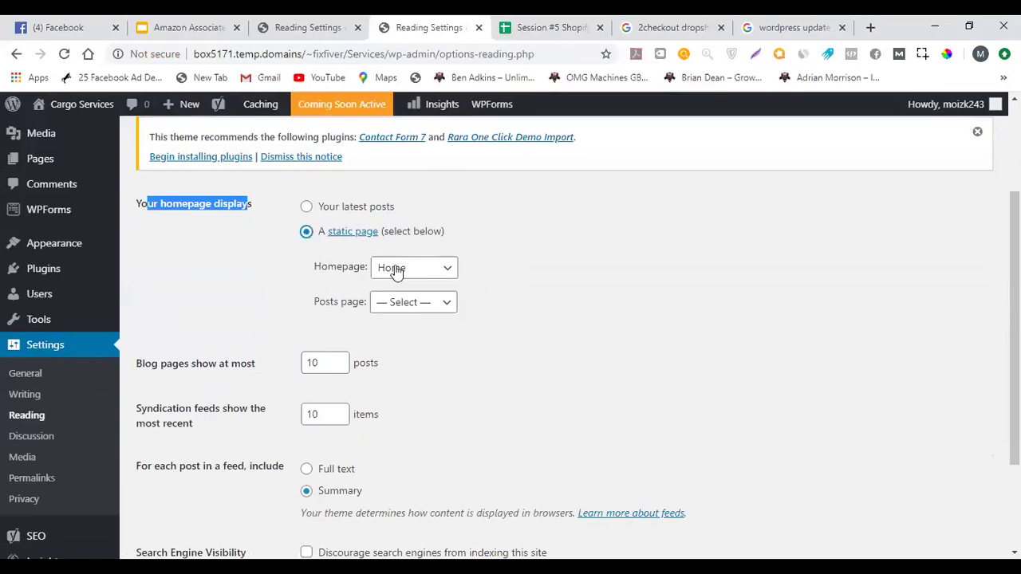
left_click(360, 268)
left_click(421, 270)
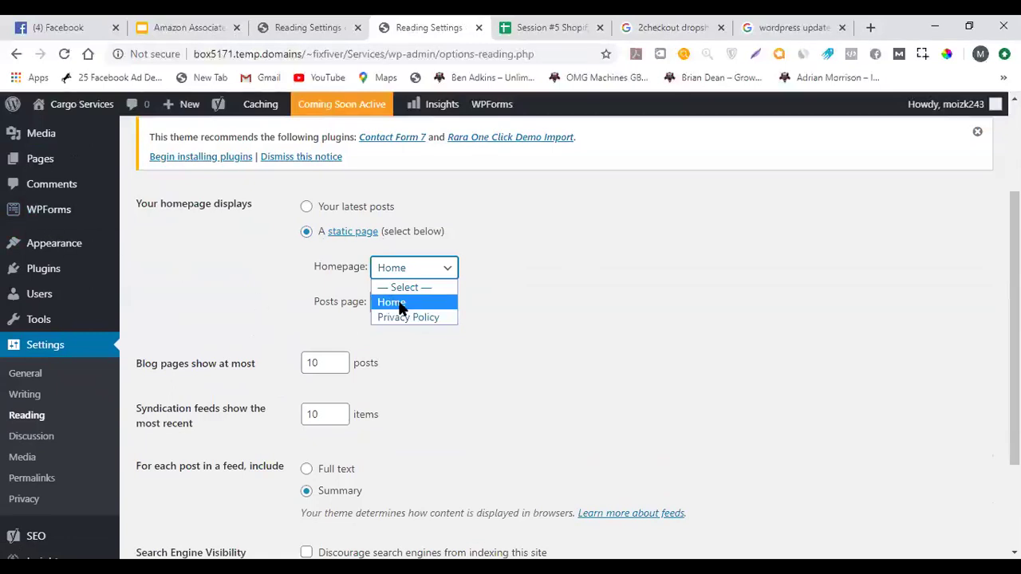
left_click(401, 308)
scroll(513, 372, "down", 2)
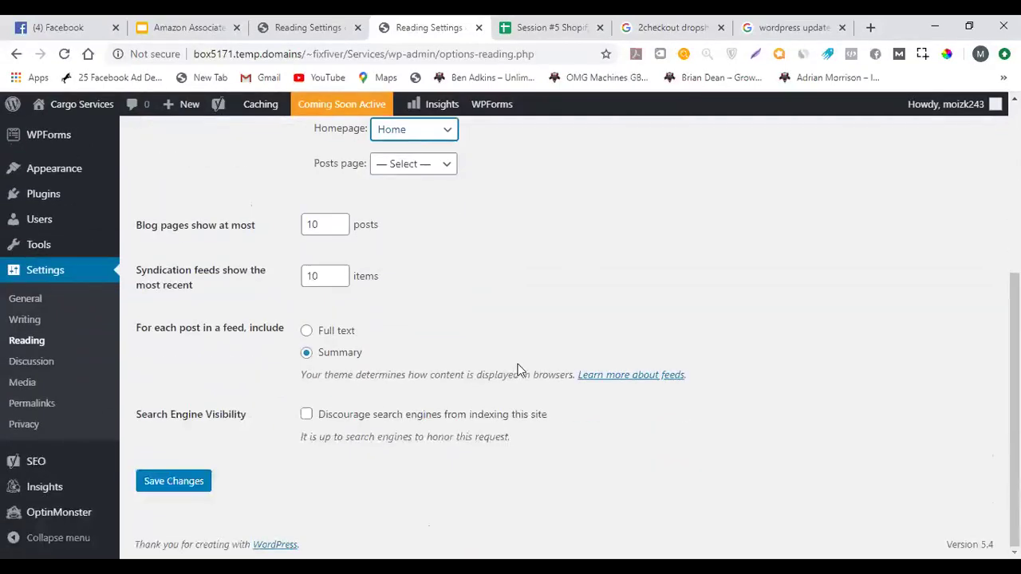
Save the Reading settings, then check the homepage options in the other open Reading Settings tab
left_click(174, 481)
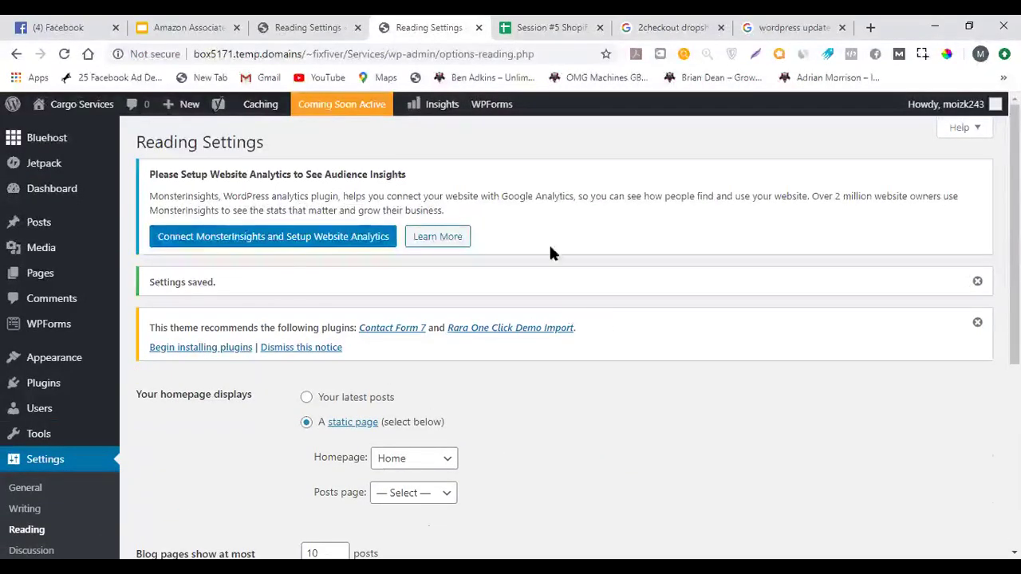
left_click(312, 24)
scroll(514, 291, "down", 2)
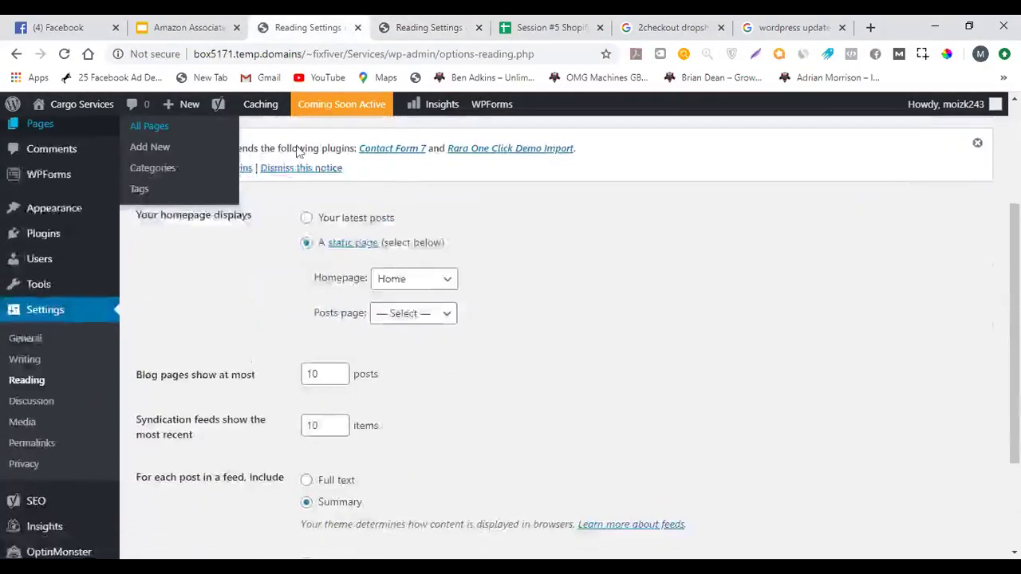
scroll(514, 291, "up", 1)
Switch to the Google Slides presentation and present the Discussion Settings slide, then leave the slideshow
left_click(183, 28)
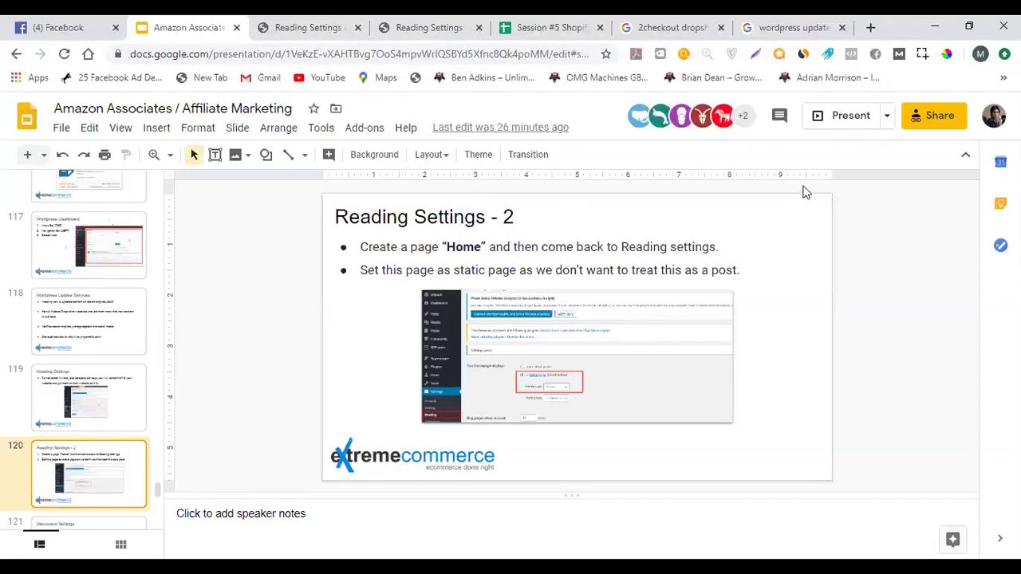
left_click(844, 126)
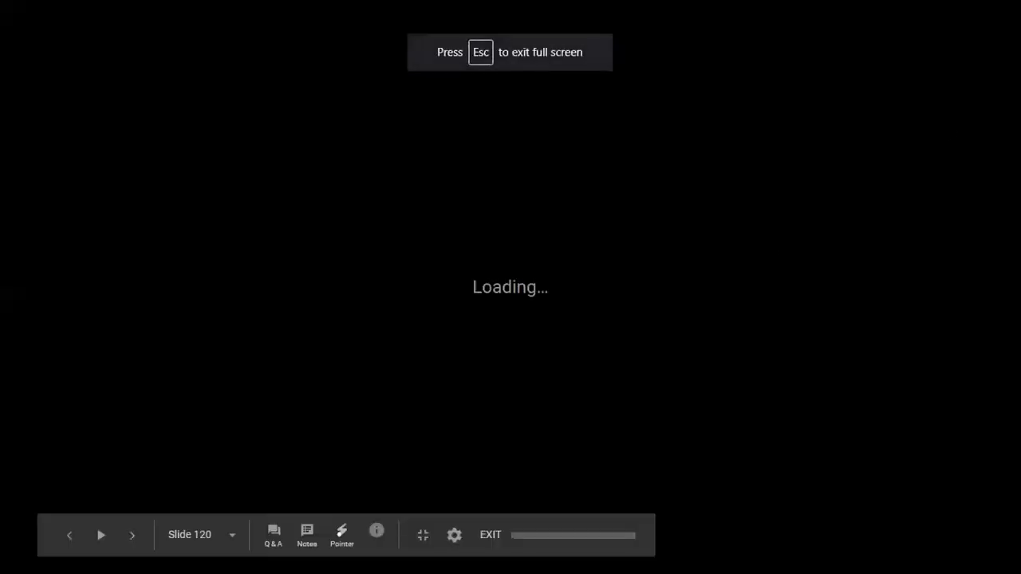
key("Right")
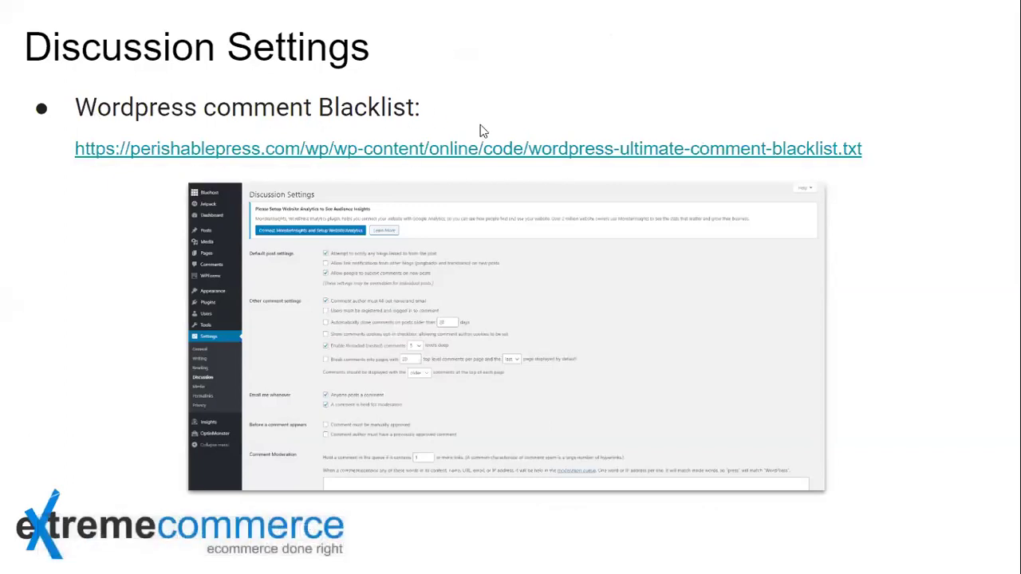
key("Escape")
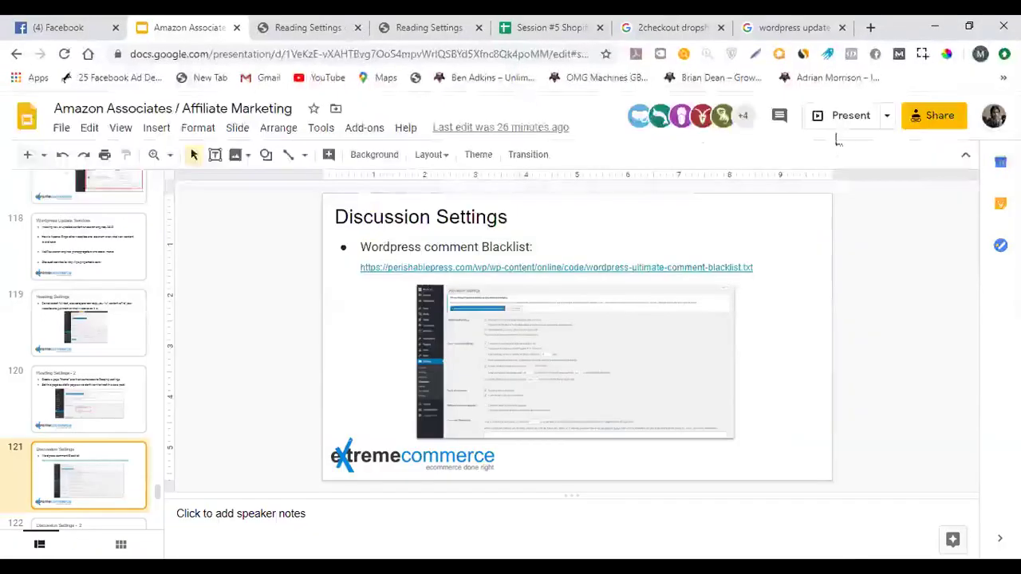
left_click(848, 118)
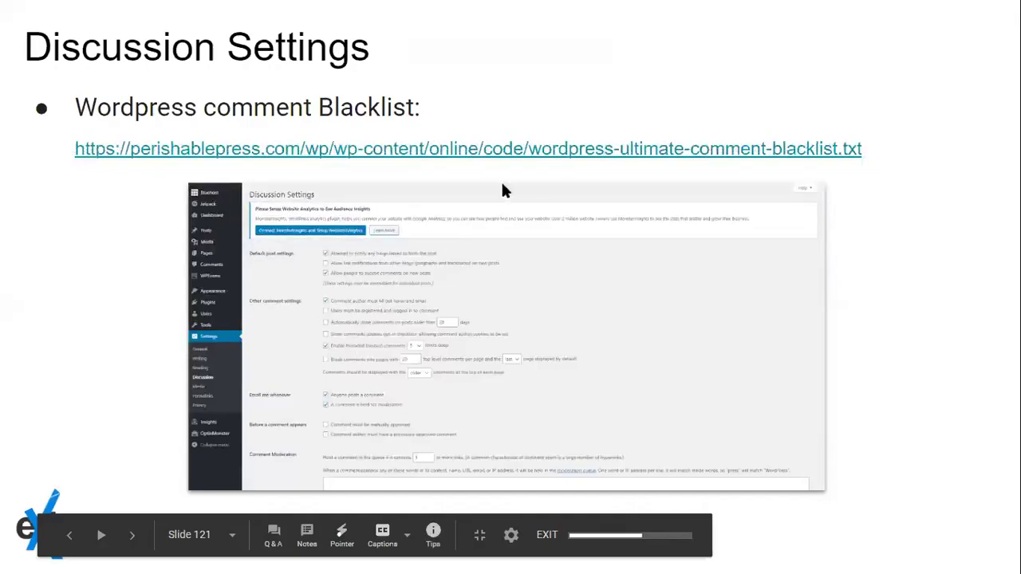
key("Escape")
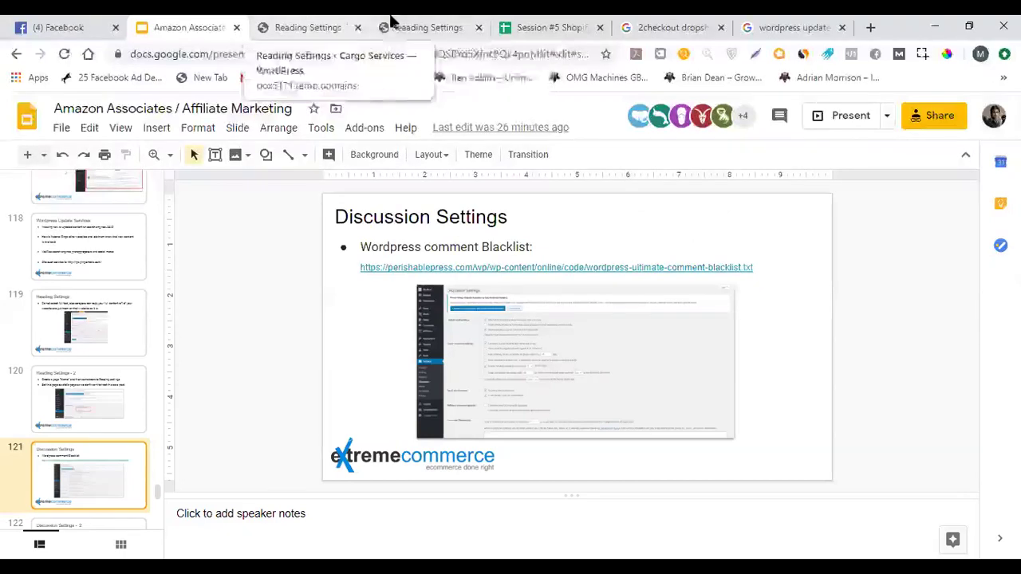
Switch back to WordPress, open the Discussion settings and review the default post, comment, email and moderation options
left_click(353, 28)
scroll(50, 369, "down", 2)
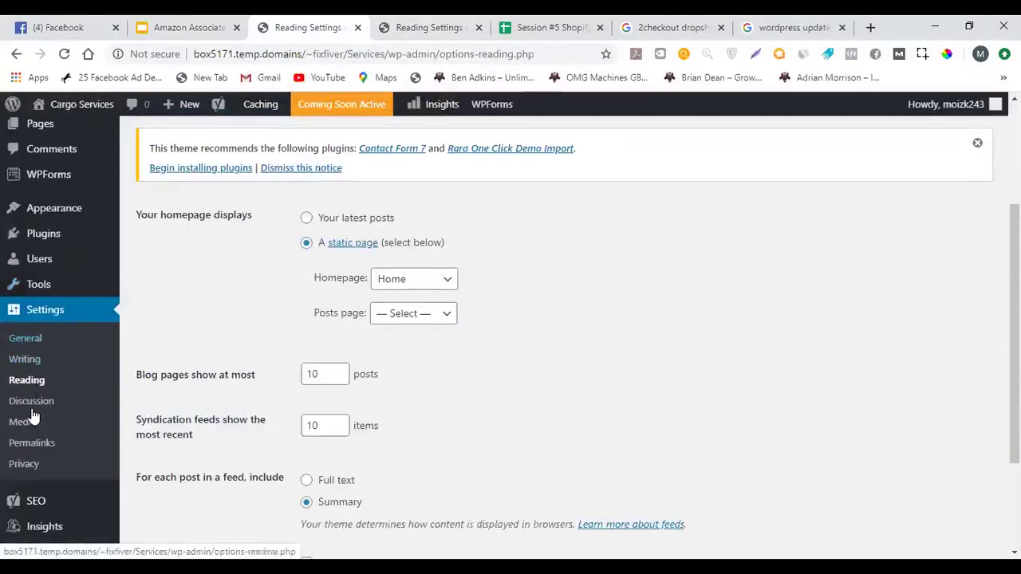
left_click(32, 401)
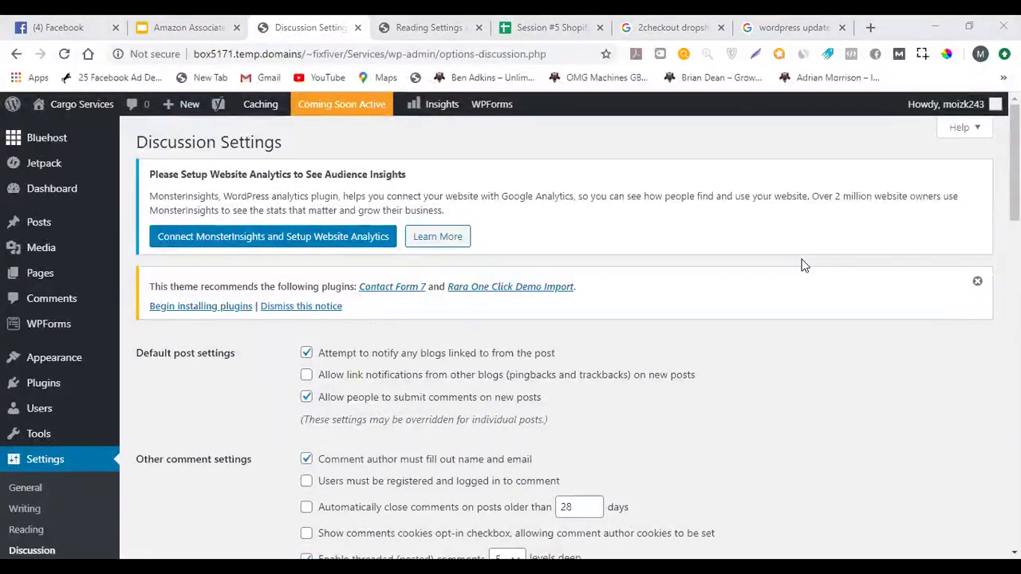
scroll(649, 276, "down", 3)
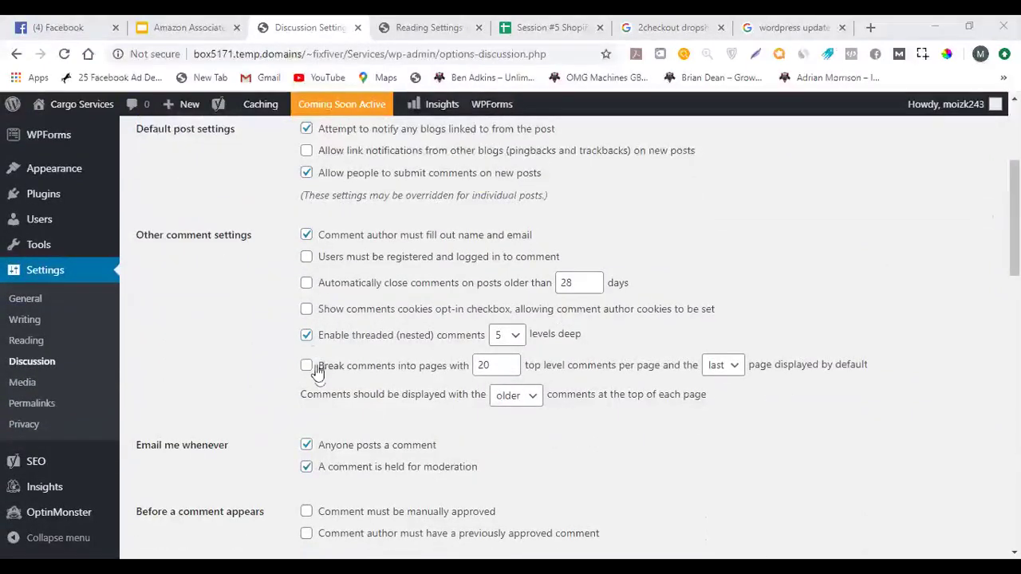
scroll(319, 373, "down", 1)
scroll(331, 374, "down", 2)
scroll(332, 361, "up", 4)
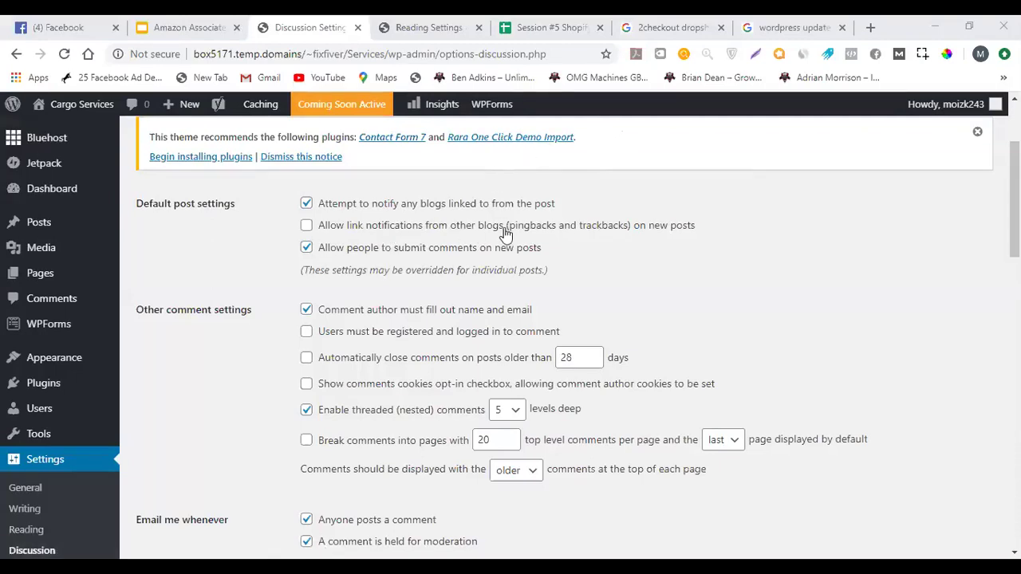
Try the default post option that allows link notifications (pingbacks and trackbacks) from other blogs
left_click(306, 227)
left_click(306, 226)
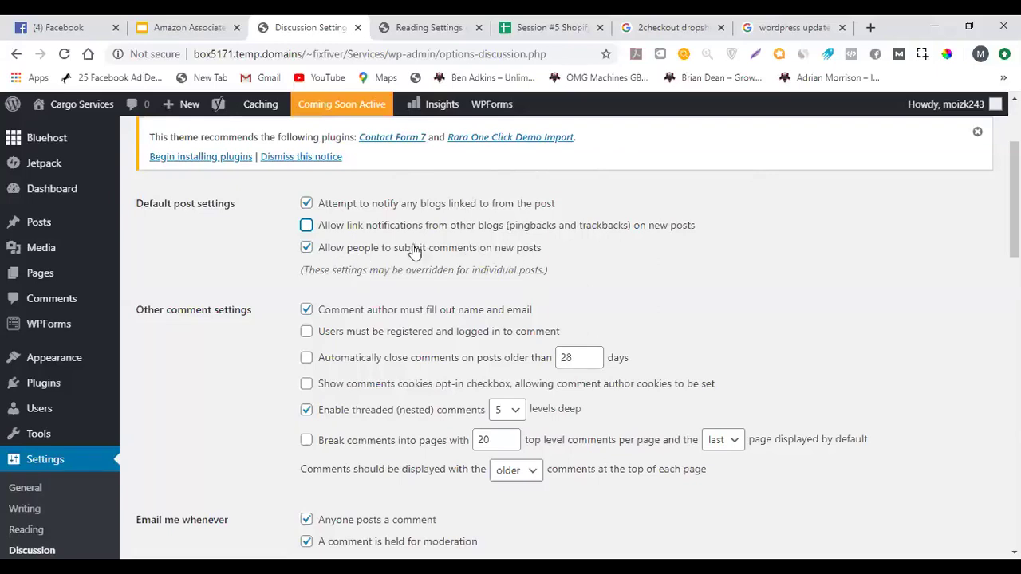
scroll(311, 240, "down", 2)
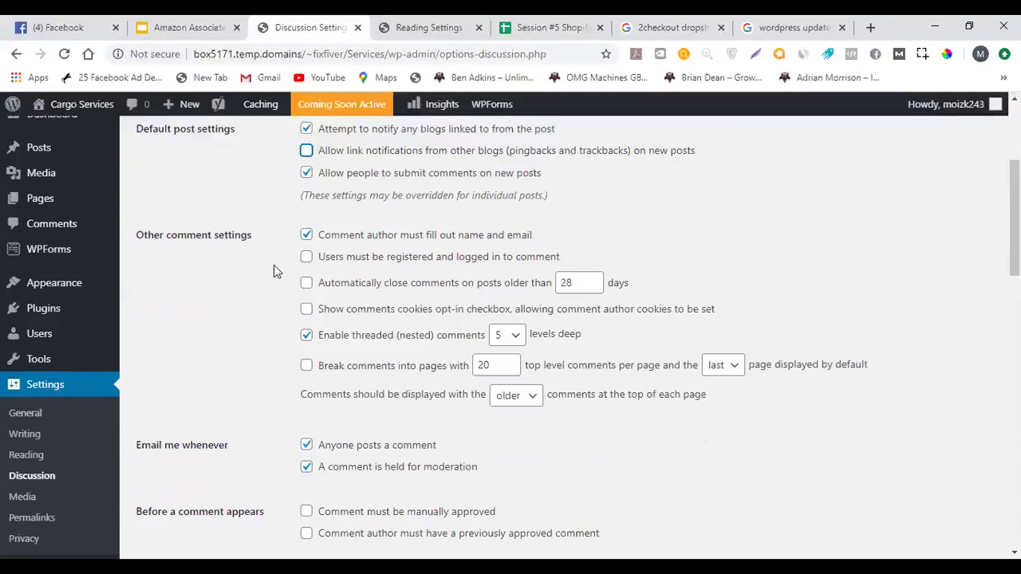
Try the option that shows the comments cookies opt-in checkbox in the other comment settings
scroll(263, 269, "down", 2)
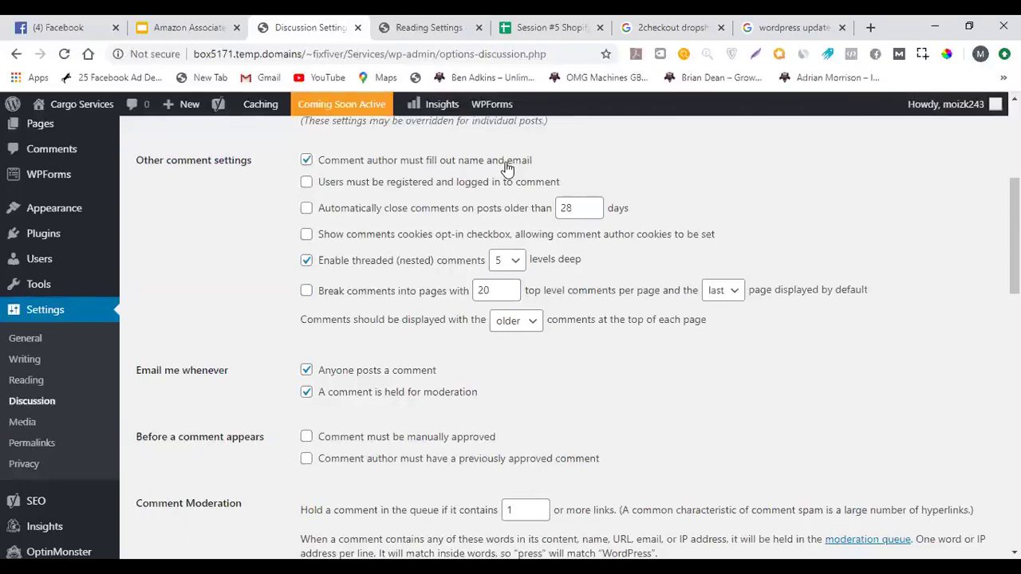
left_click(306, 236)
left_click(306, 234)
scroll(291, 269, "down", 2)
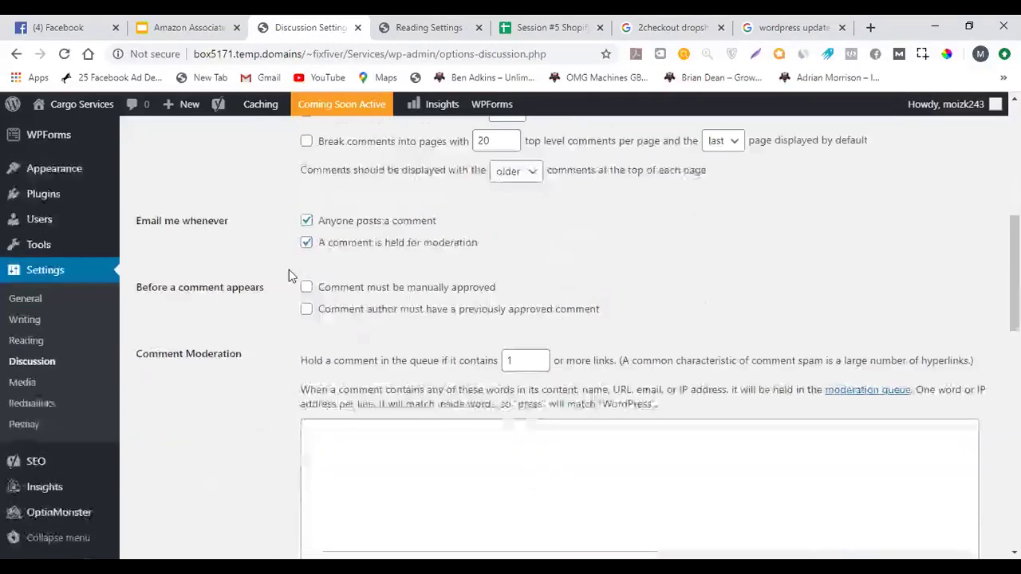
scroll(288, 264, "up", 1)
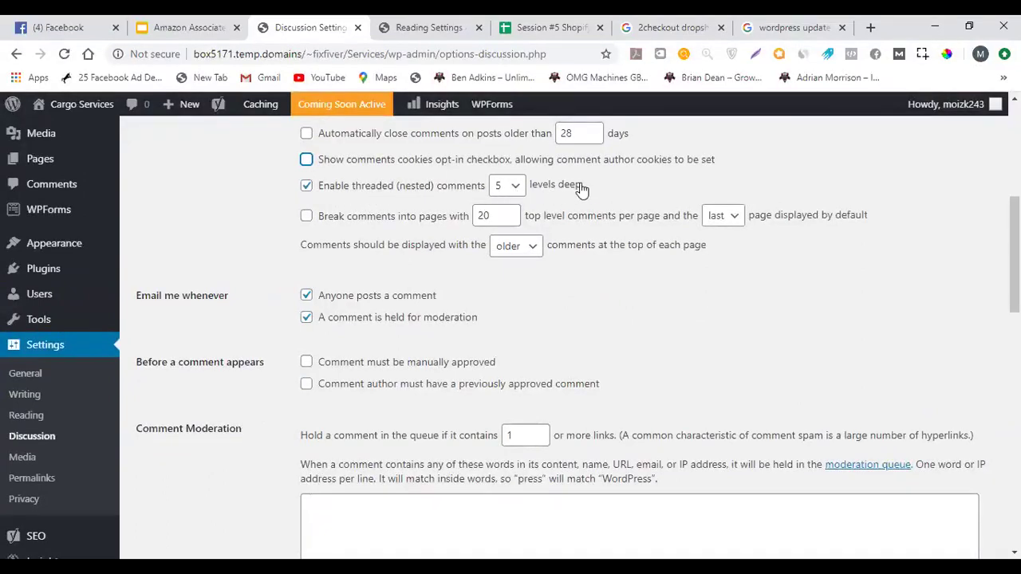
Open reddit.com in a new browser tab and open the front-page post about the 1968 UPenn student
left_click(870, 29)
type("reddit.com")
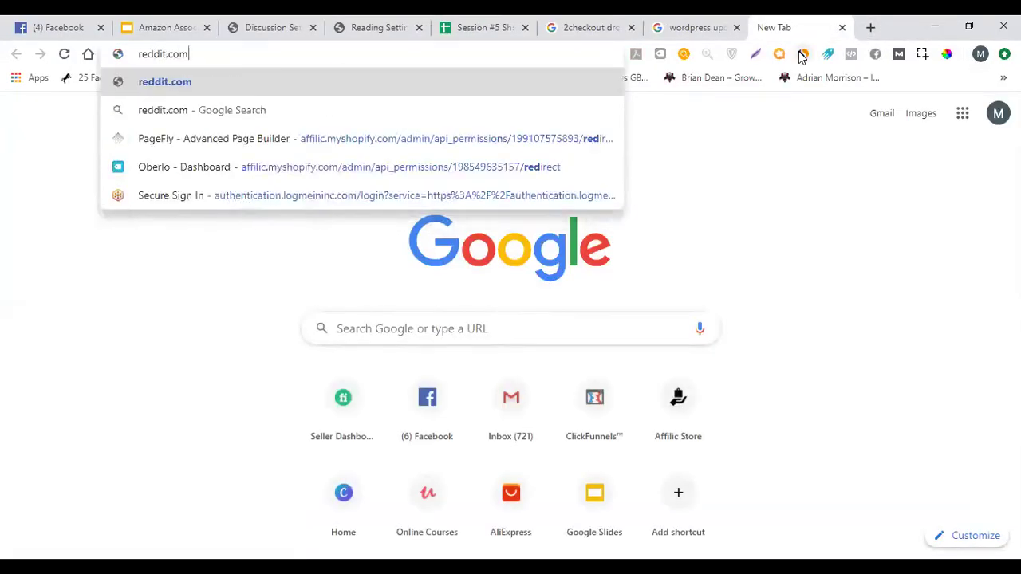
key("Return")
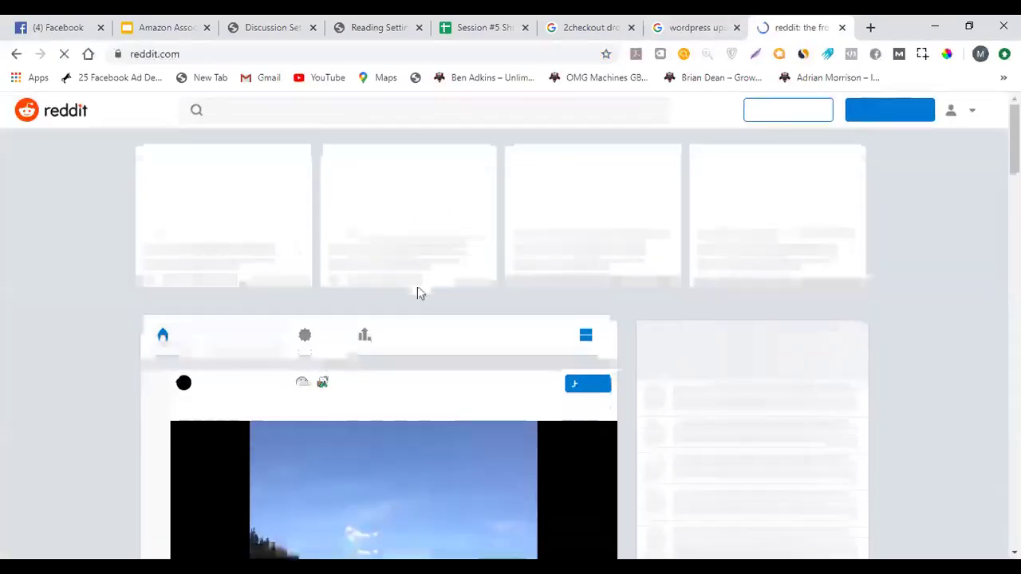
scroll(414, 283, "down", 8)
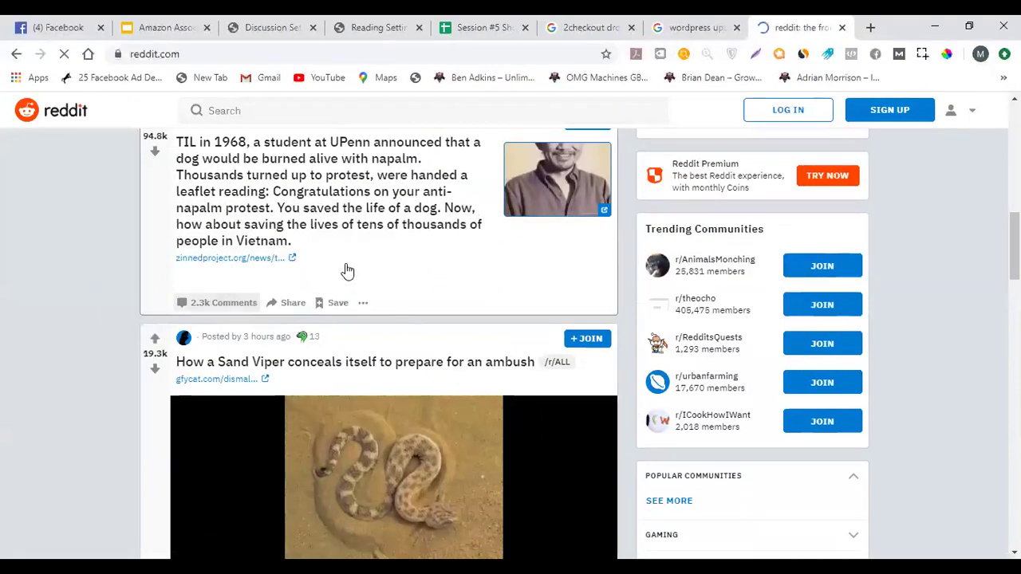
left_click(312, 221)
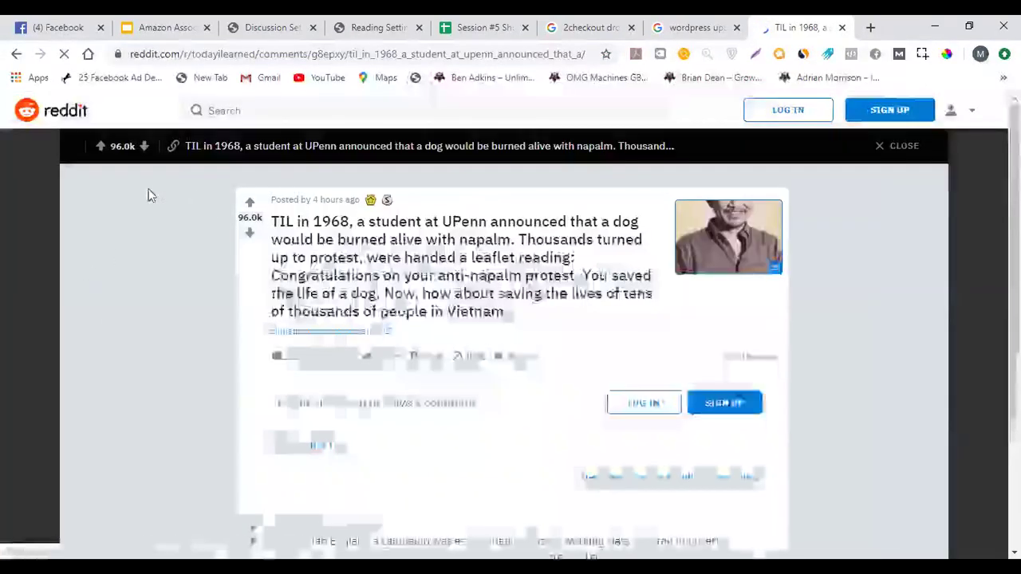
Examine the comments under the post for how replies are nested beneath one another
scroll(145, 204, "down", 6)
scroll(137, 235, "up", 1)
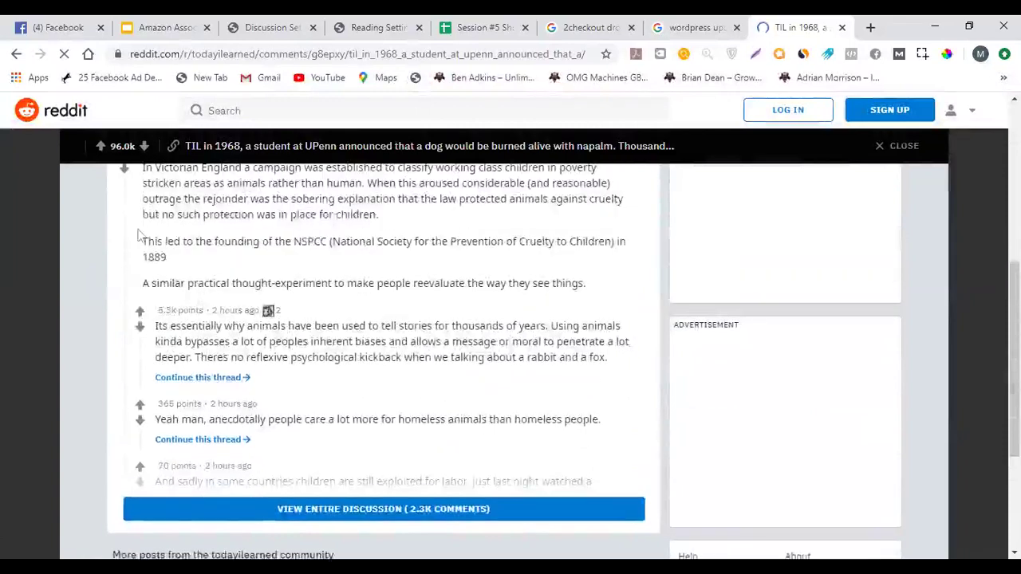
scroll(136, 243, "up", 1)
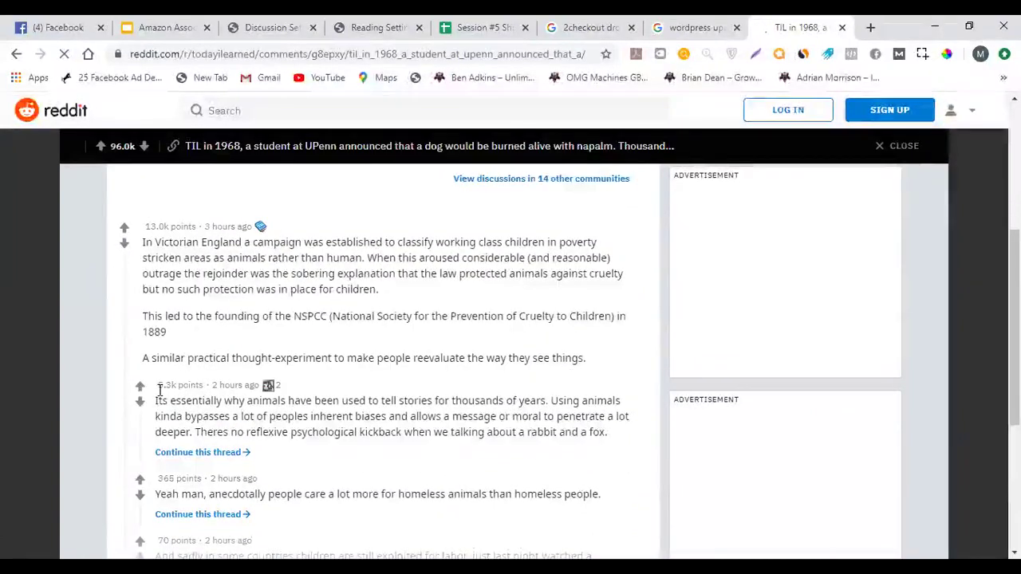
scroll(159, 391, "down", 2)
scroll(134, 194, "up", 1)
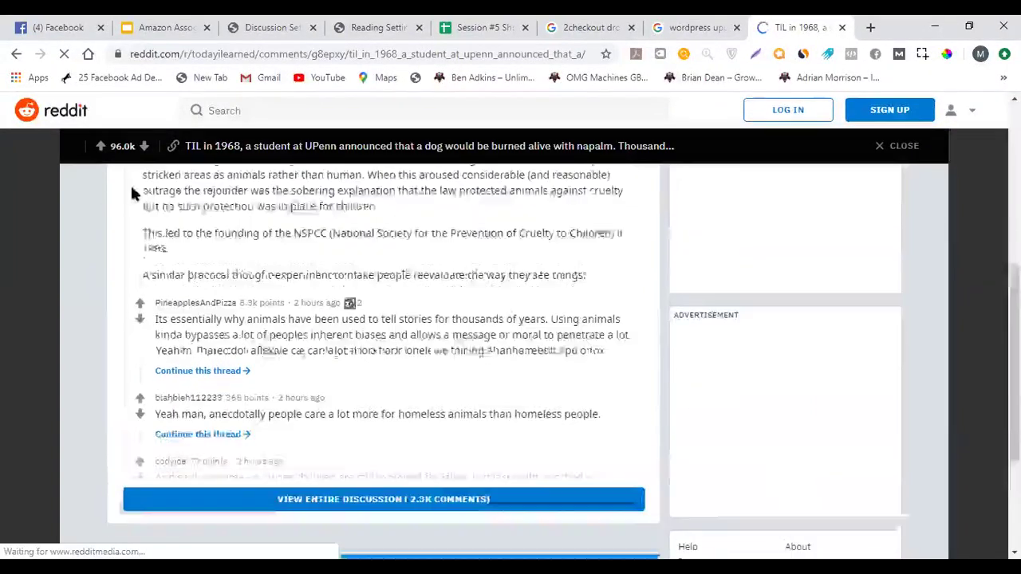
scroll(136, 215, "up", 1)
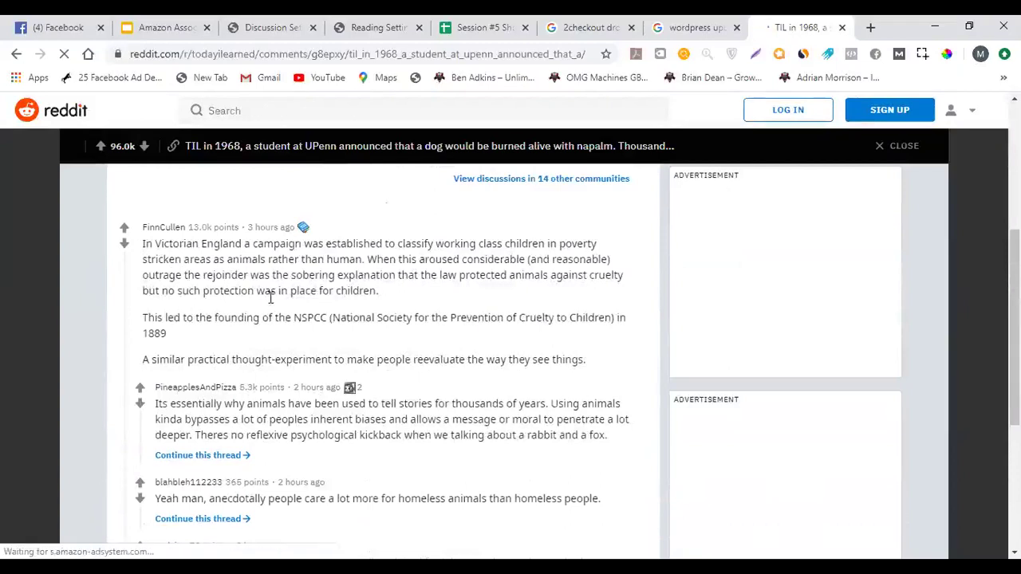
scroll(270, 297, "down", 3)
scroll(372, 455, "up", 5)
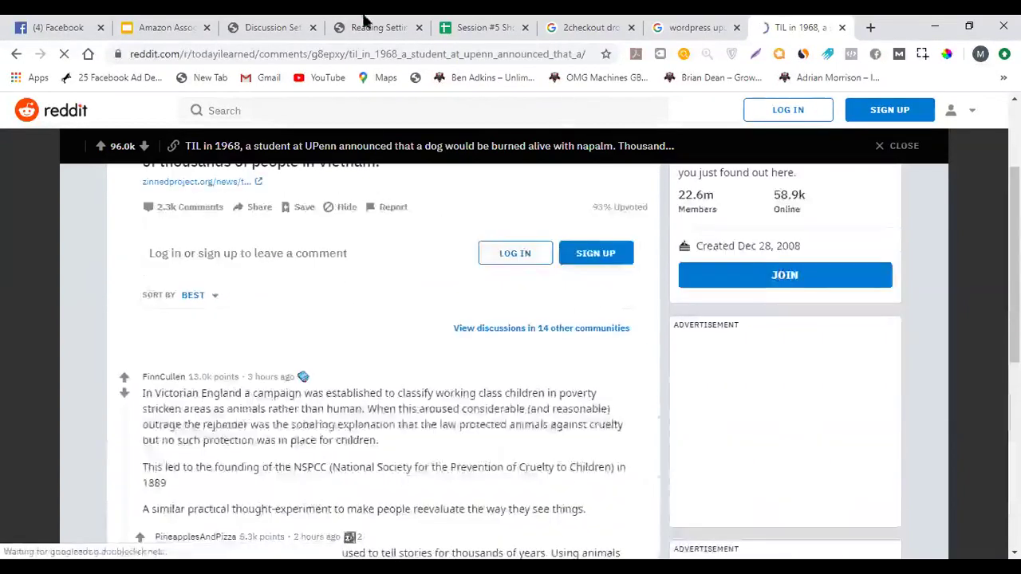
Return to WordPress's Discussion settings and review the comment paging, email notification and comment approval options
left_click(247, 25)
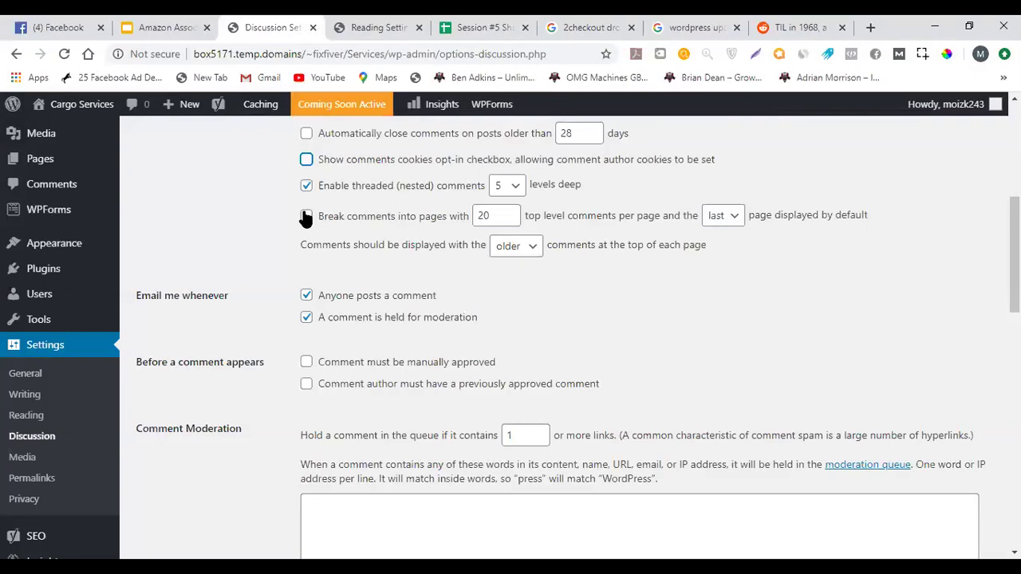
scroll(263, 235, "down", 2)
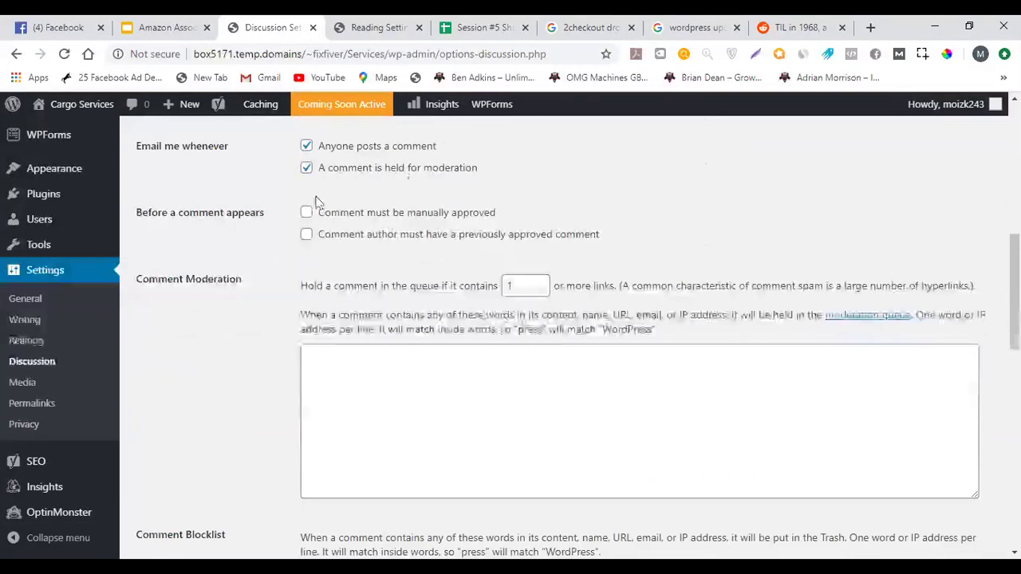
scroll(345, 217, "up", 2)
scroll(343, 223, "down", 2)
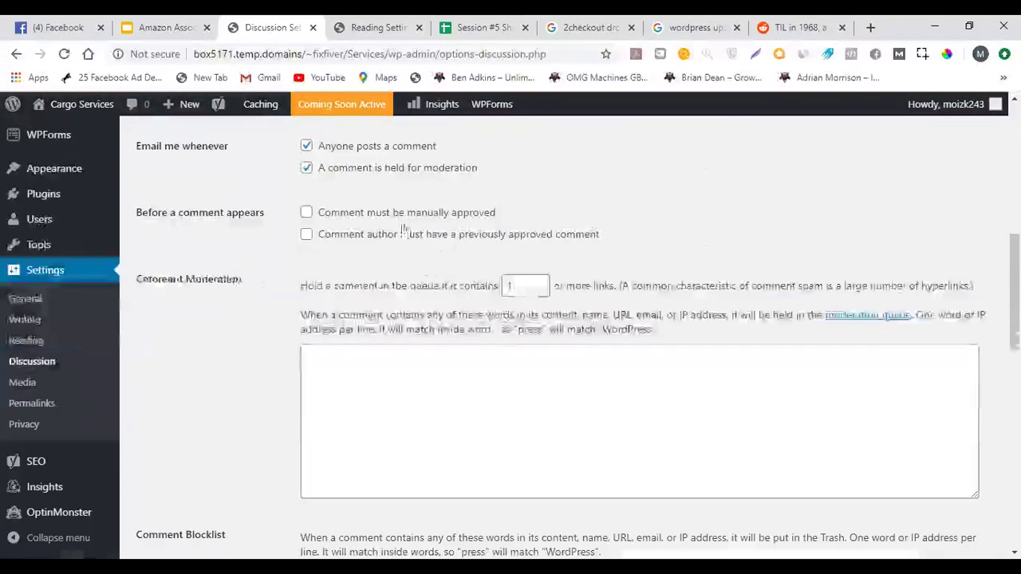
left_click(308, 145)
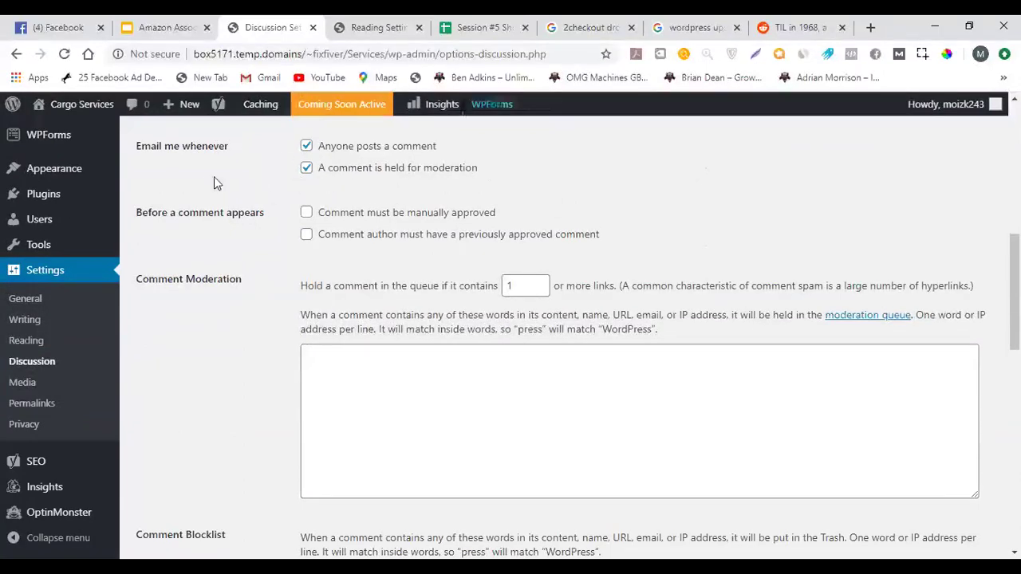
Set Comment Moderation to hold a comment in the queue if it contains 1 or more links
scroll(277, 199, "down", 1)
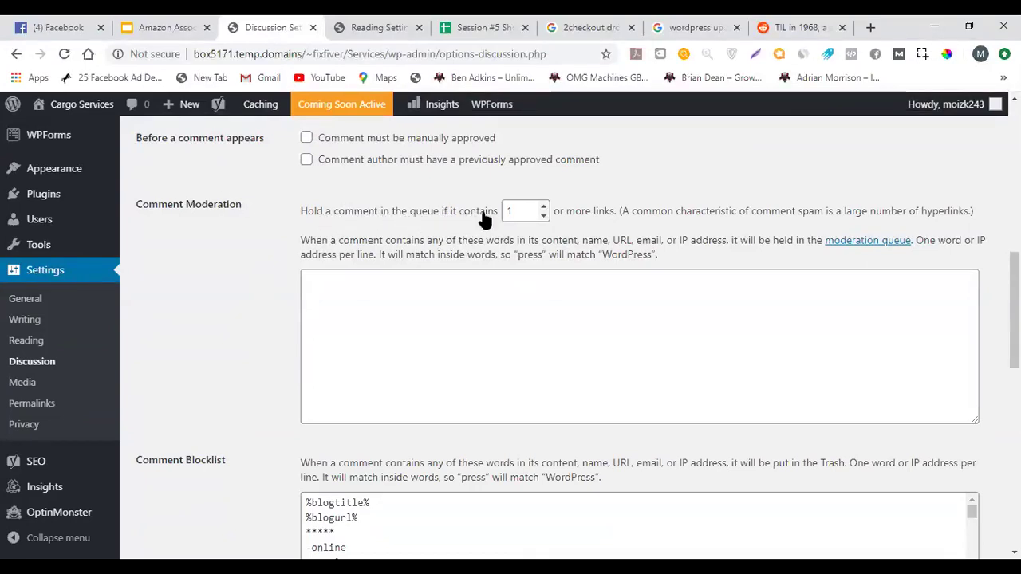
left_click(514, 211)
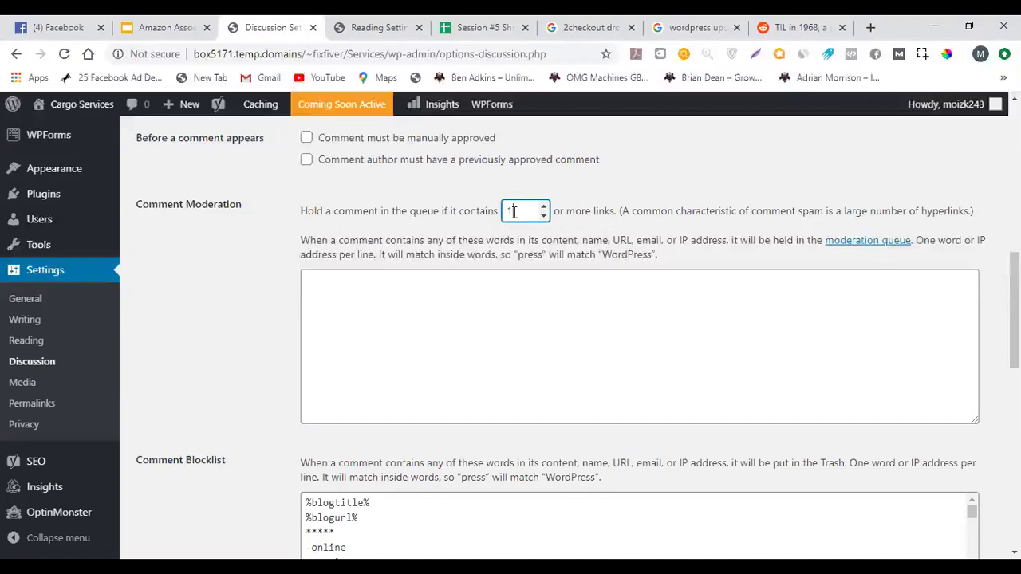
double_click(513, 211)
type("1")
left_click(233, 199)
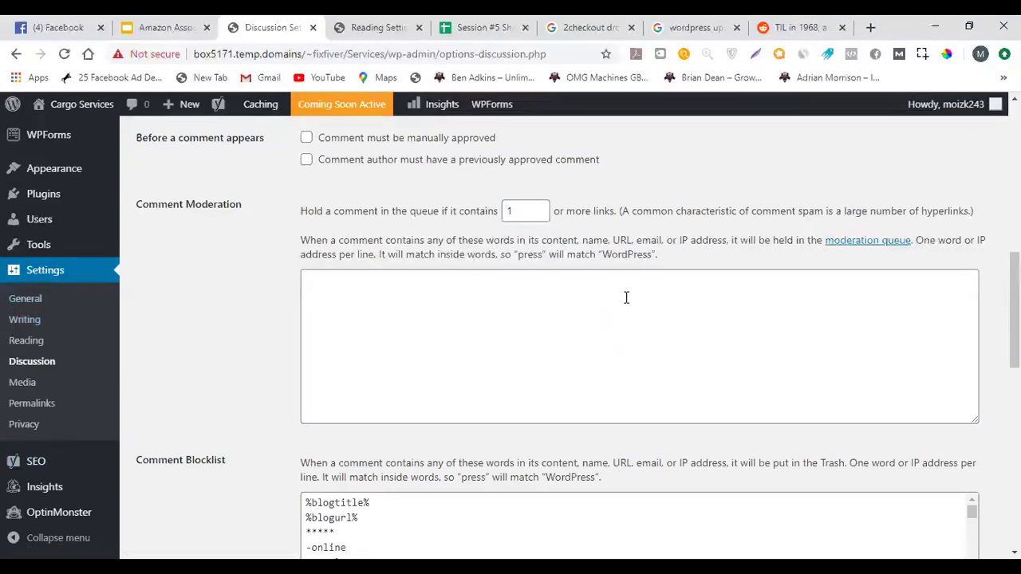
double_click(529, 209)
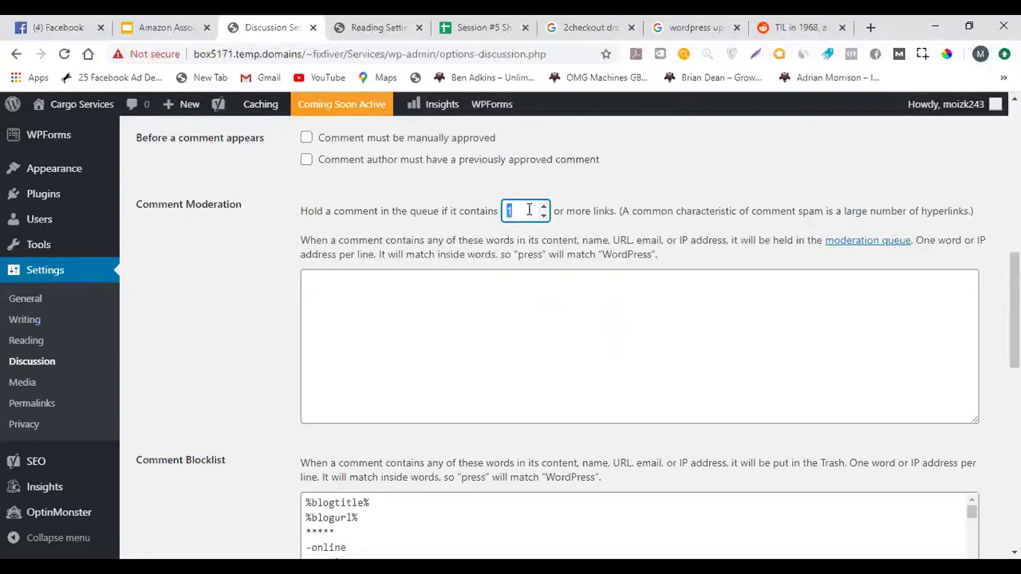
left_click(263, 250)
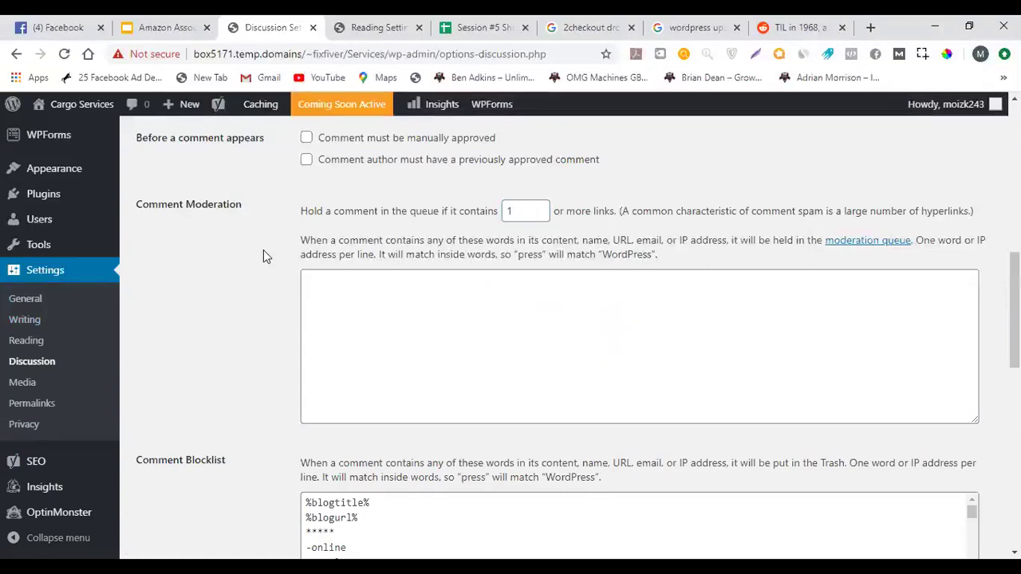
Review the Comment Moderation link limit and the Comment Blocklist field below it
double_click(517, 210)
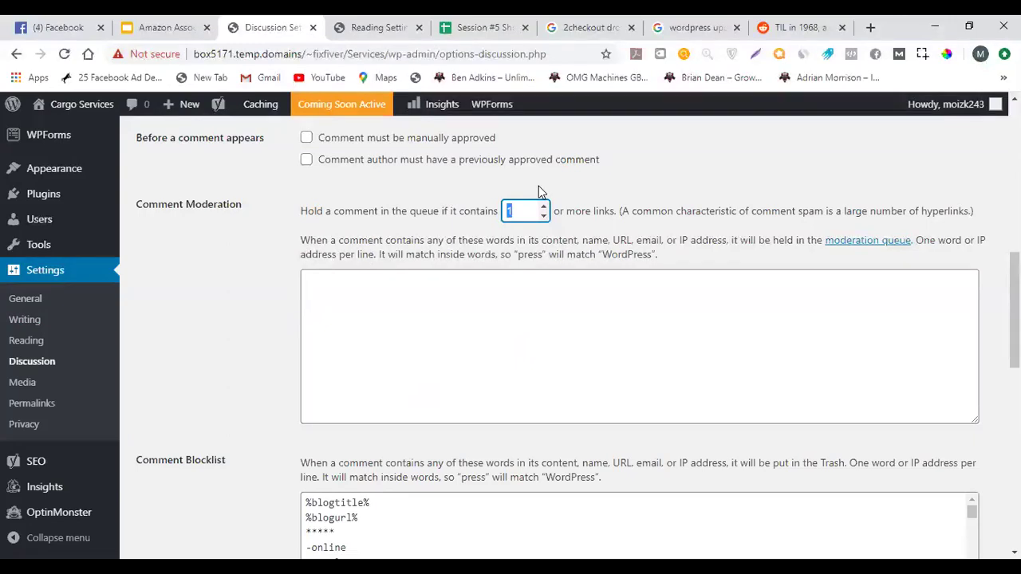
left_click(523, 213)
double_click(522, 215)
scroll(939, 248, "down", 2)
scroll(563, 324, "down", 1)
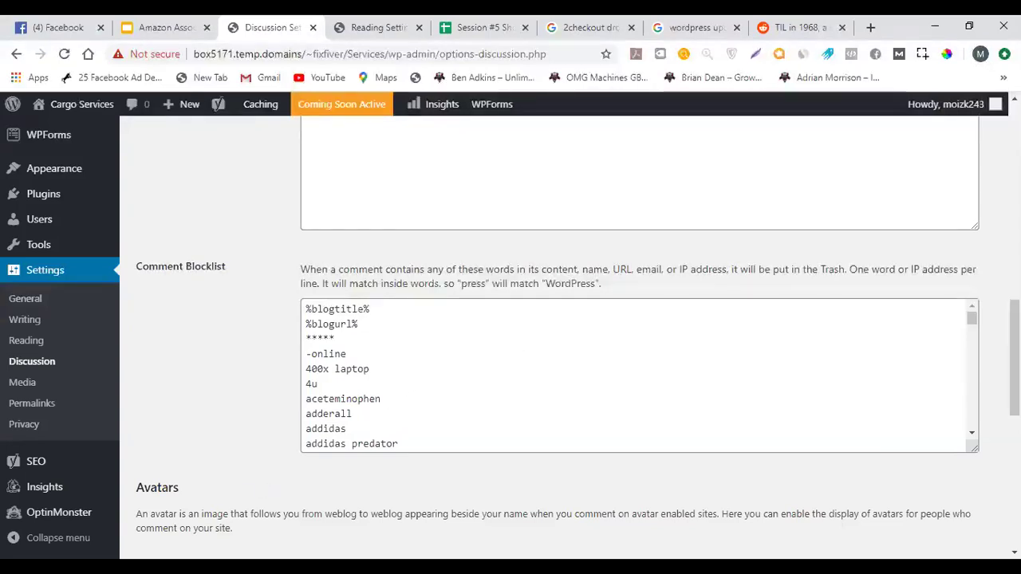
Switch to Google Slides and locate the WordPress comment blacklist link on the Discussion Settings slide
left_click(198, 22)
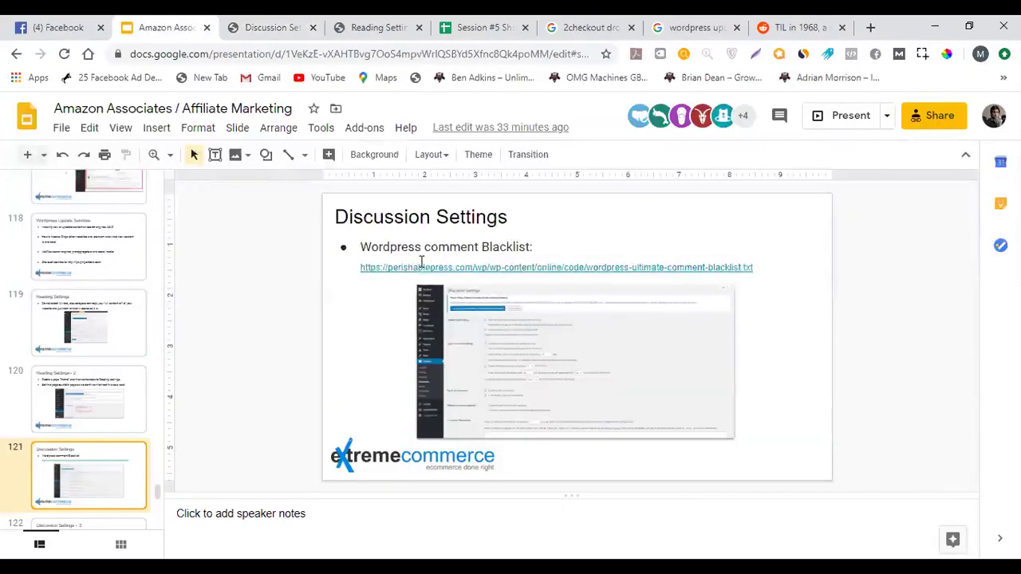
left_click(422, 266)
left_click(496, 267)
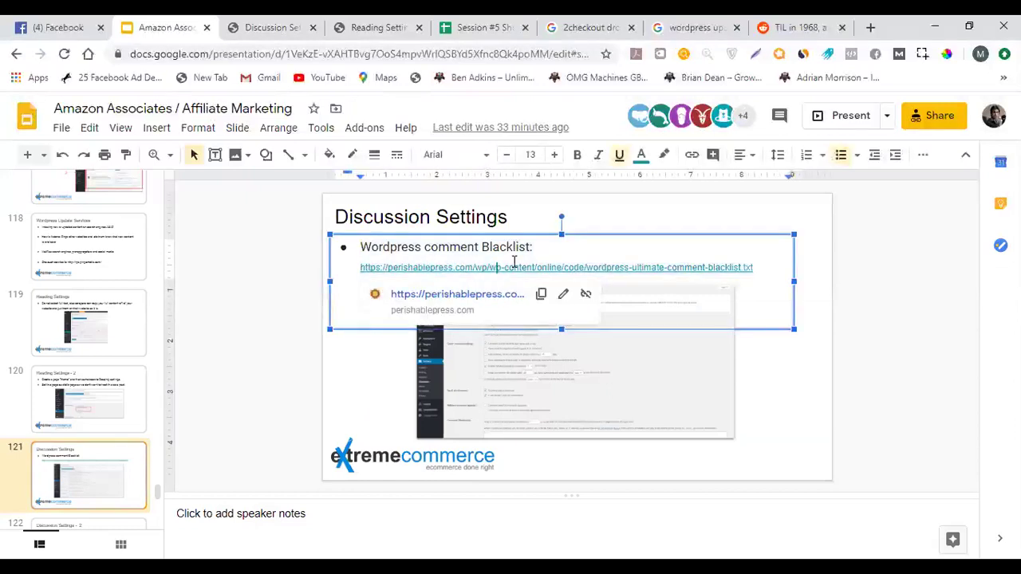
Return to WordPress's Discussion settings and examine the words listed in the Comment Blocklist from beginning to end
left_click(287, 24)
left_click(372, 323)
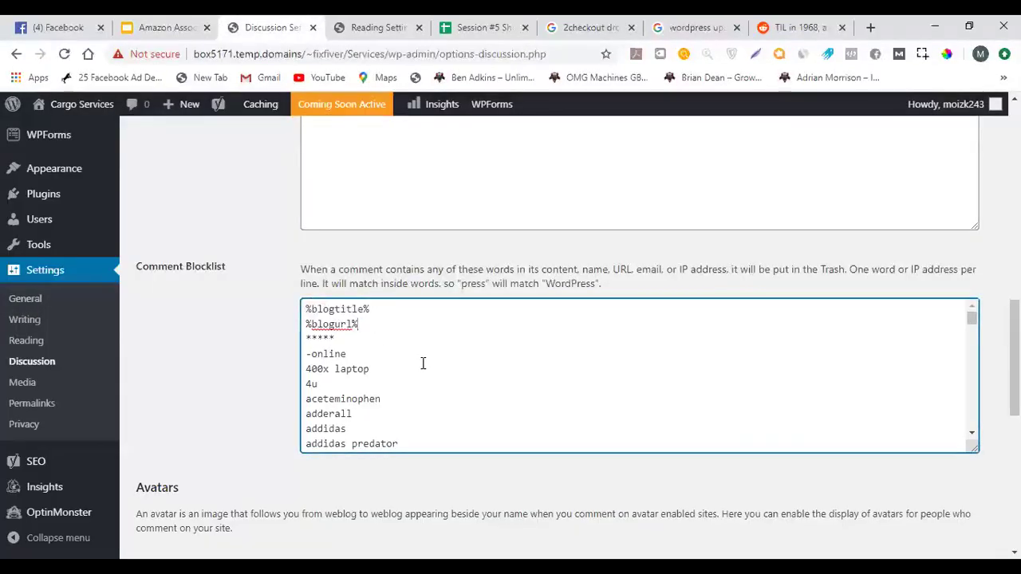
scroll(422, 363, "down", 15)
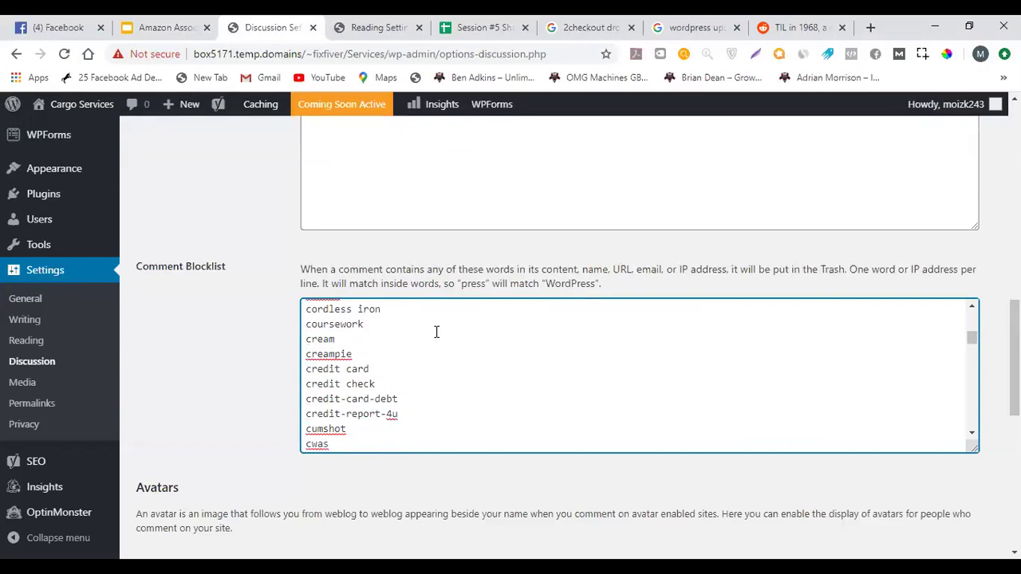
scroll(436, 332, "down", 4)
scroll(436, 332, "down", 7)
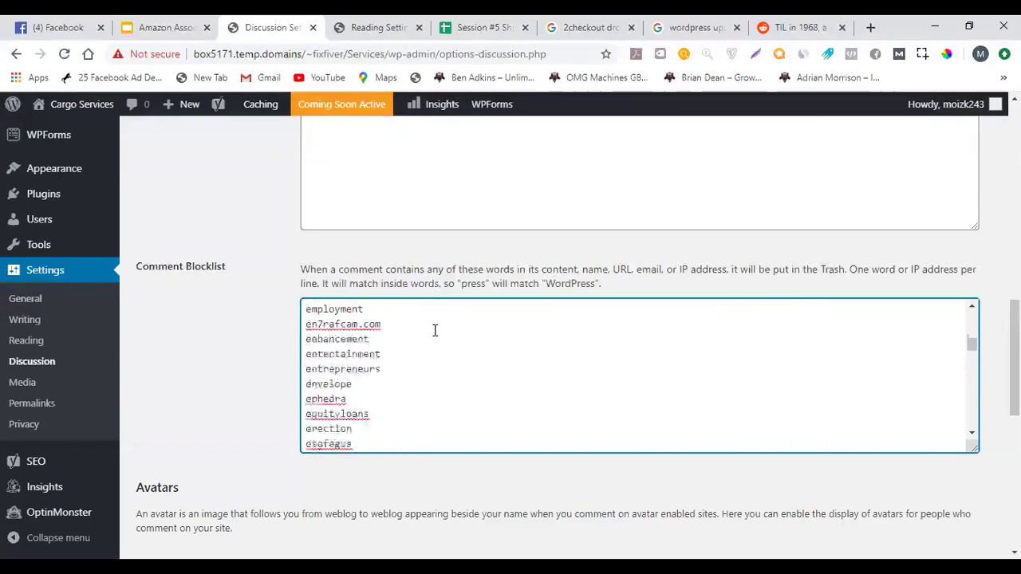
scroll(434, 317, "down", 15)
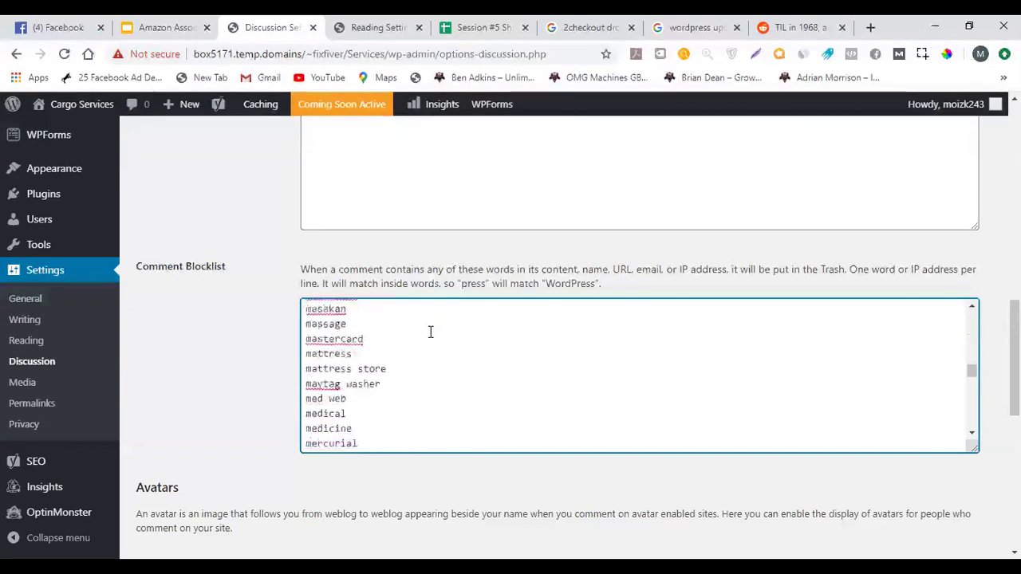
scroll(430, 330, "down", 20)
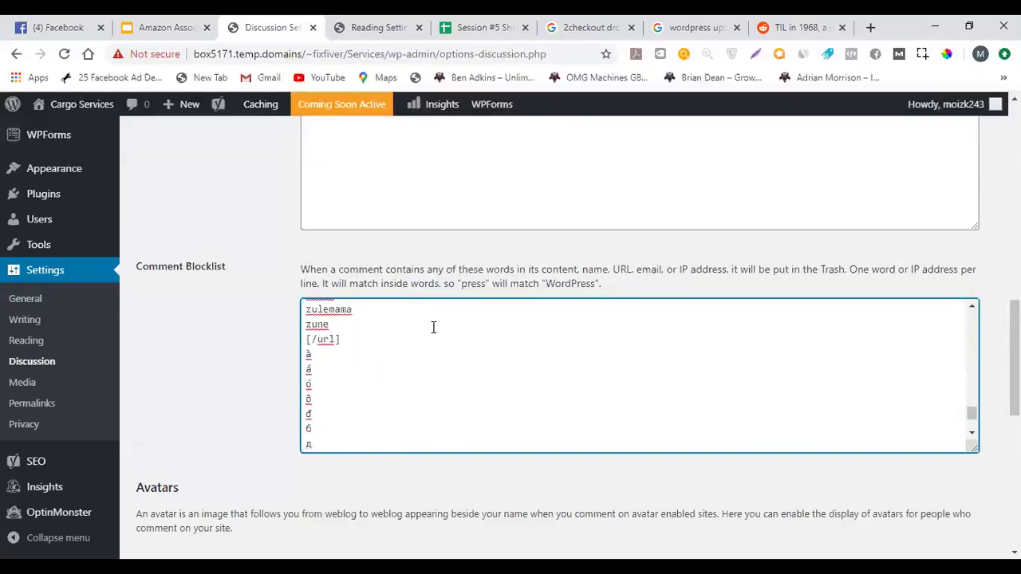
scroll(434, 325, "up", 20)
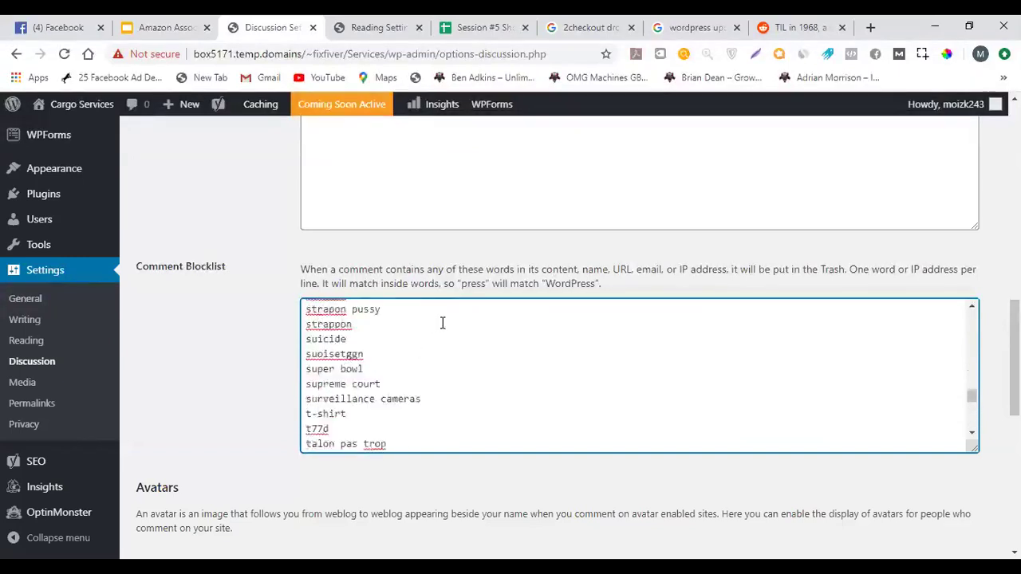
scroll(437, 327, "up", 20)
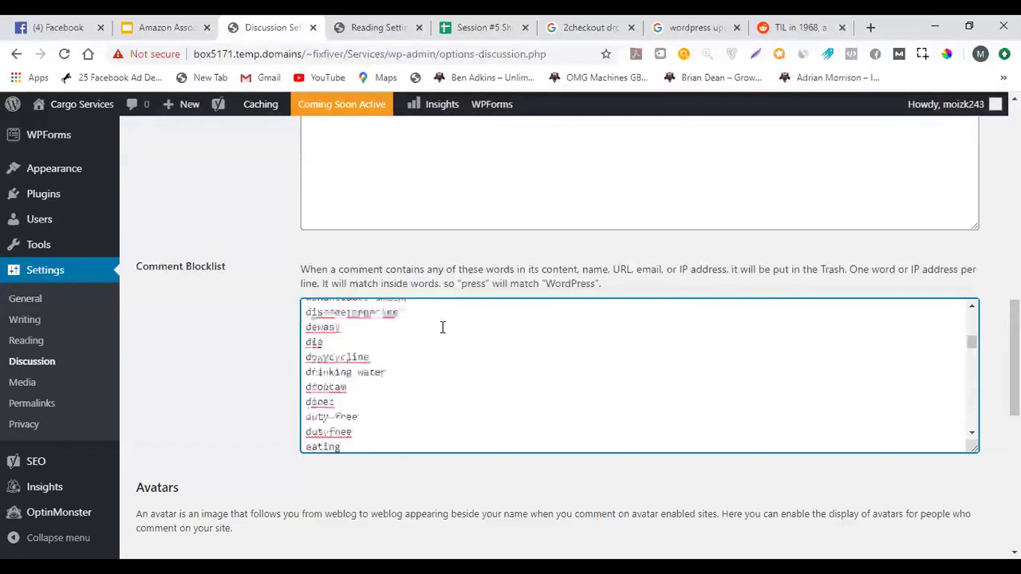
scroll(441, 327, "up", 15)
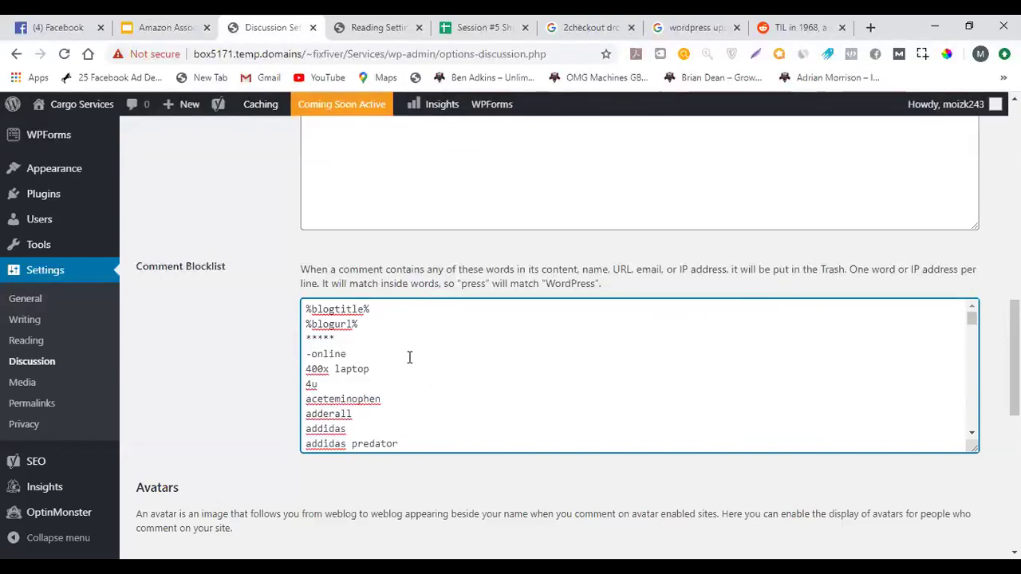
left_click(271, 343)
Review the Avatars section, covering avatar display, maximum rating and default avatar options
scroll(277, 323, "down", 3)
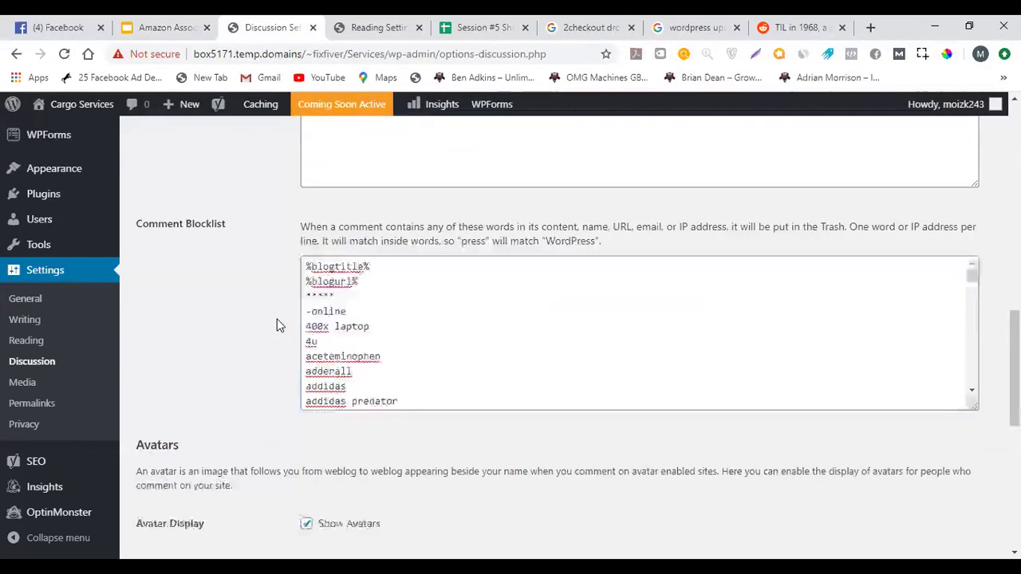
scroll(277, 318, "down", 2)
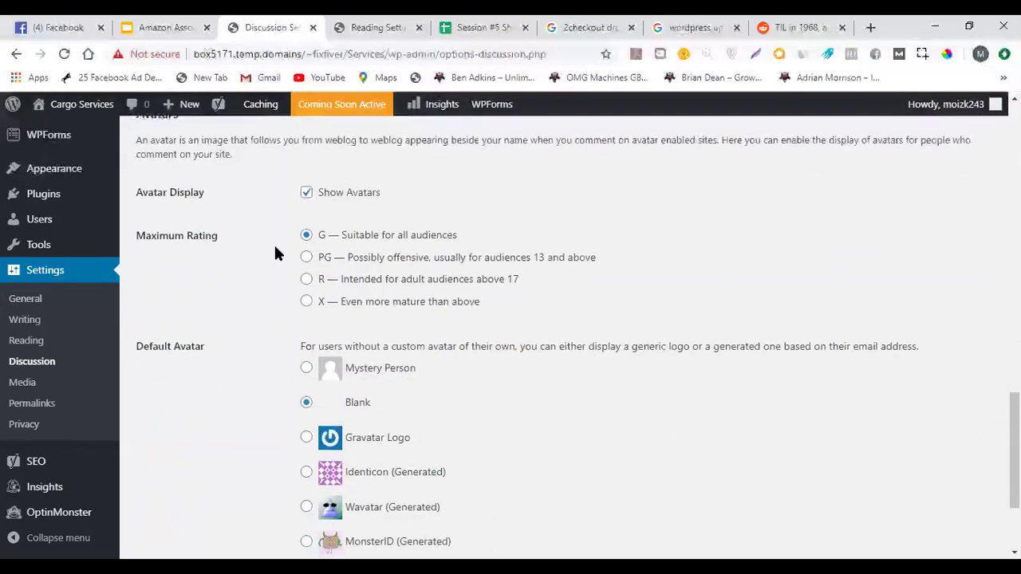
scroll(276, 247, "up", 2)
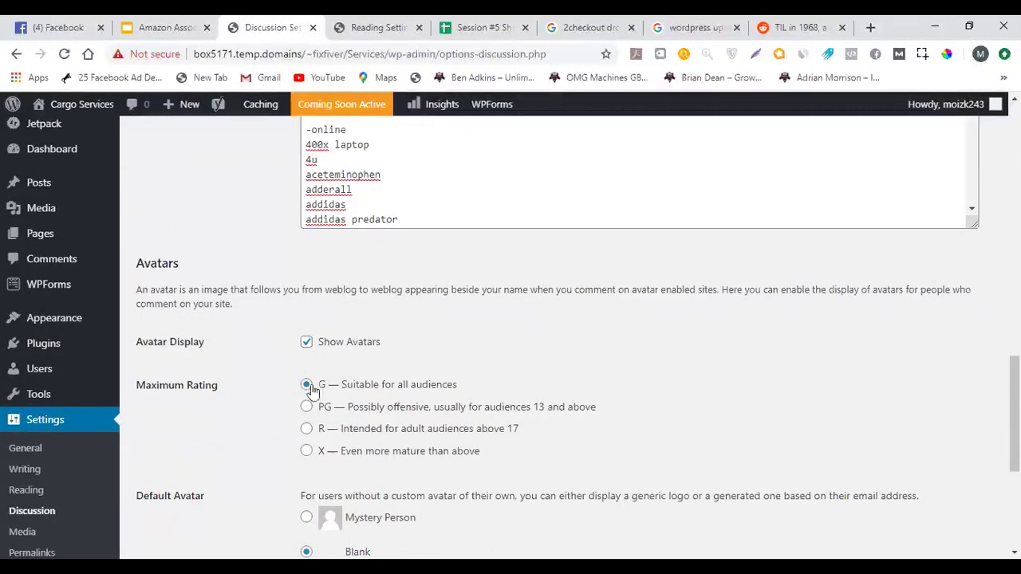
scroll(306, 371, "down", 1)
scroll(299, 355, "down", 2)
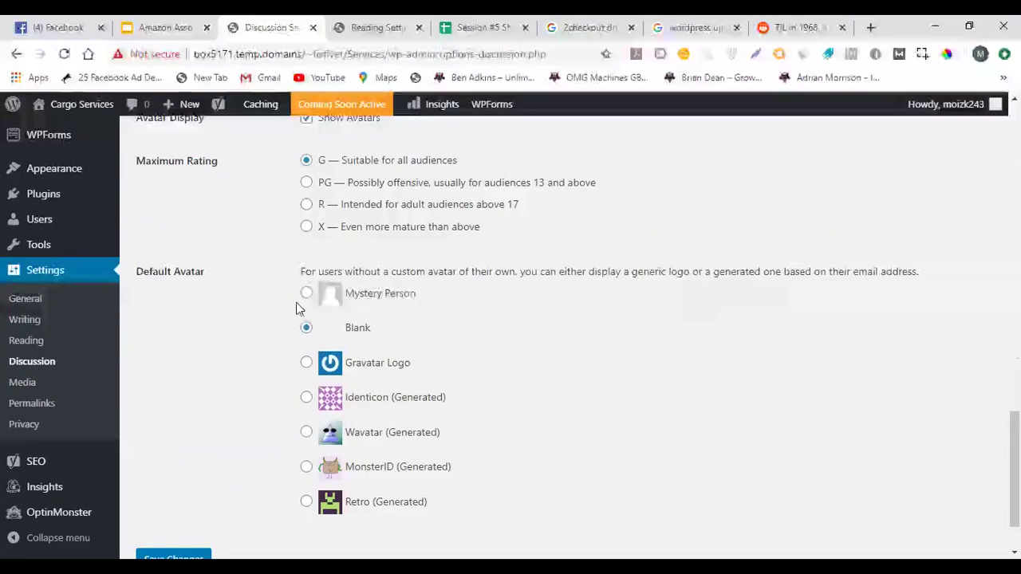
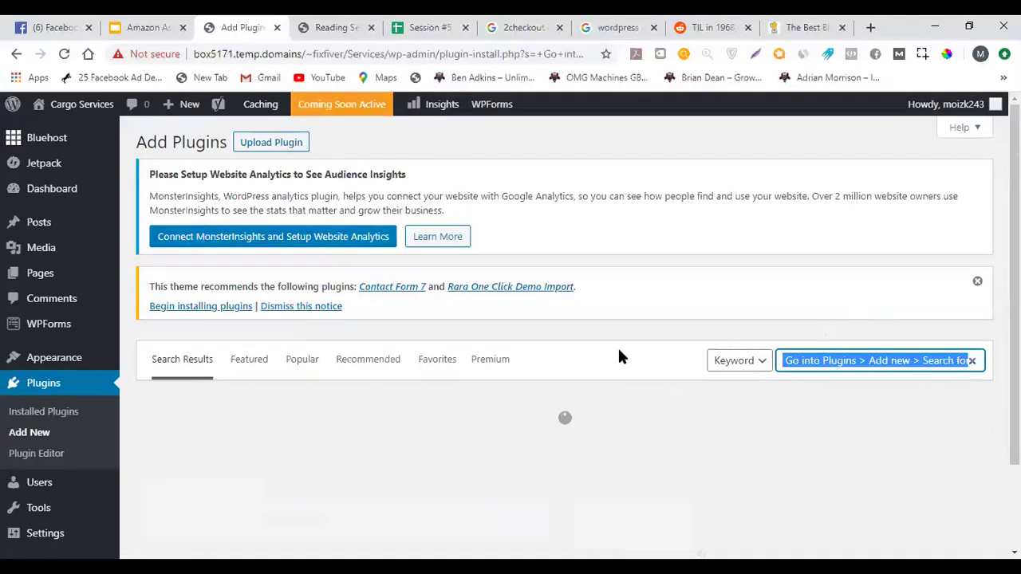
Search the plugin directory for "YOAST seo" and check the Yoast SEO entry
type("YOAST")
type(" SE")
key("BackSpace")
key("BackSpace")
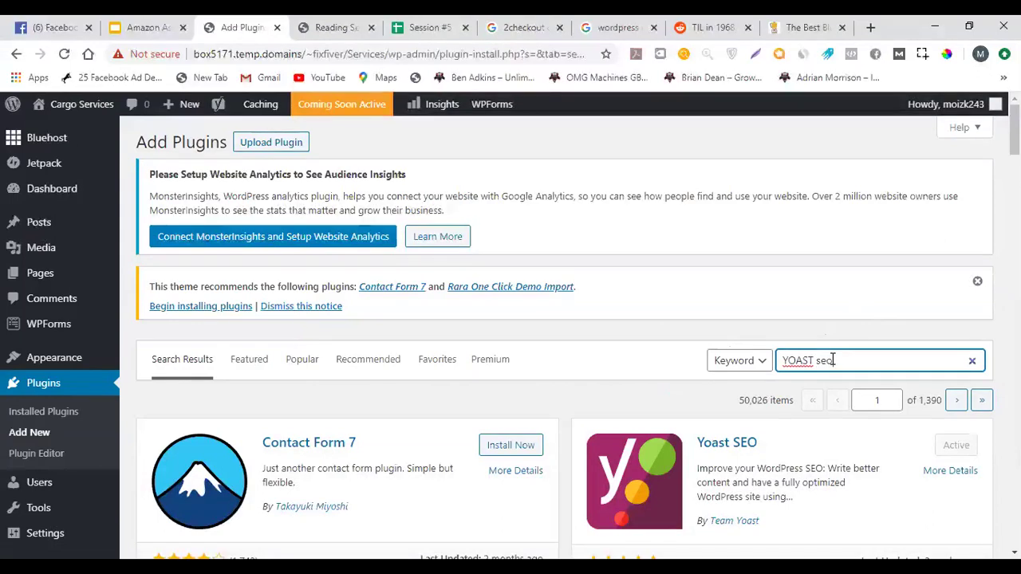
key("ctrl+a")
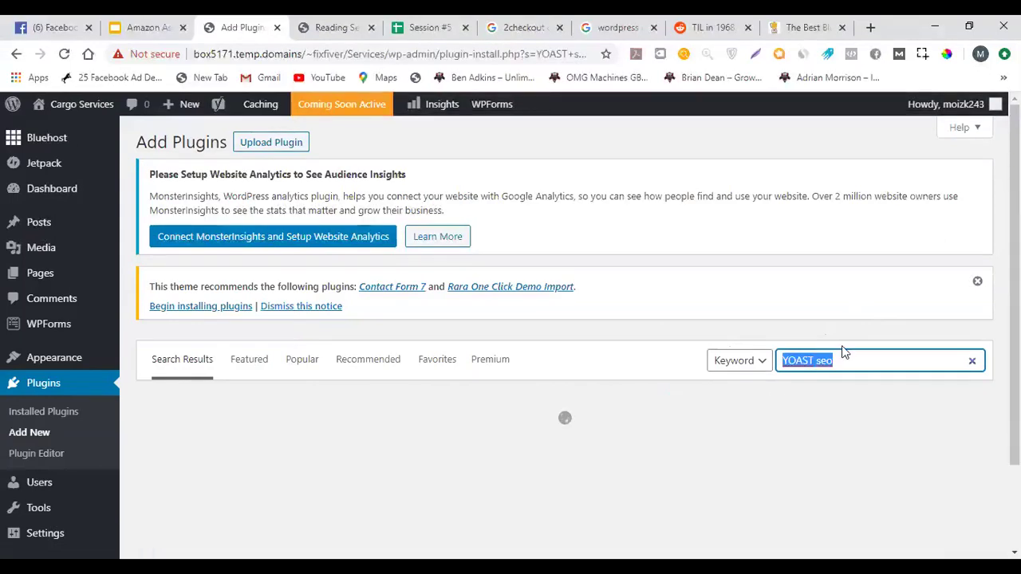
scroll(505, 299, "down", 2)
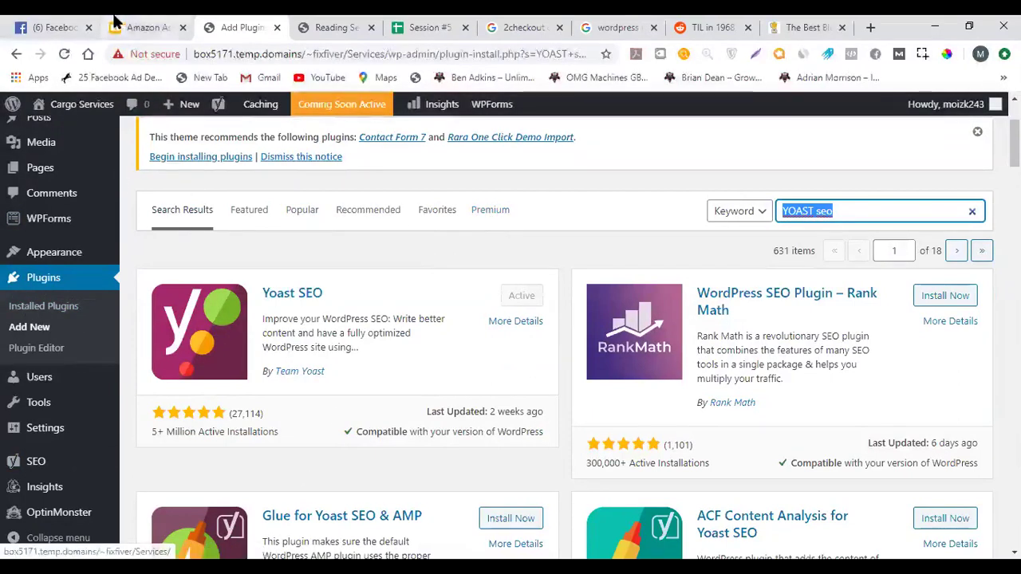
Switch to the Plugins slide in Google Slides and highlight "jetpack" in the instruction for adding another plugin
left_click(148, 24)
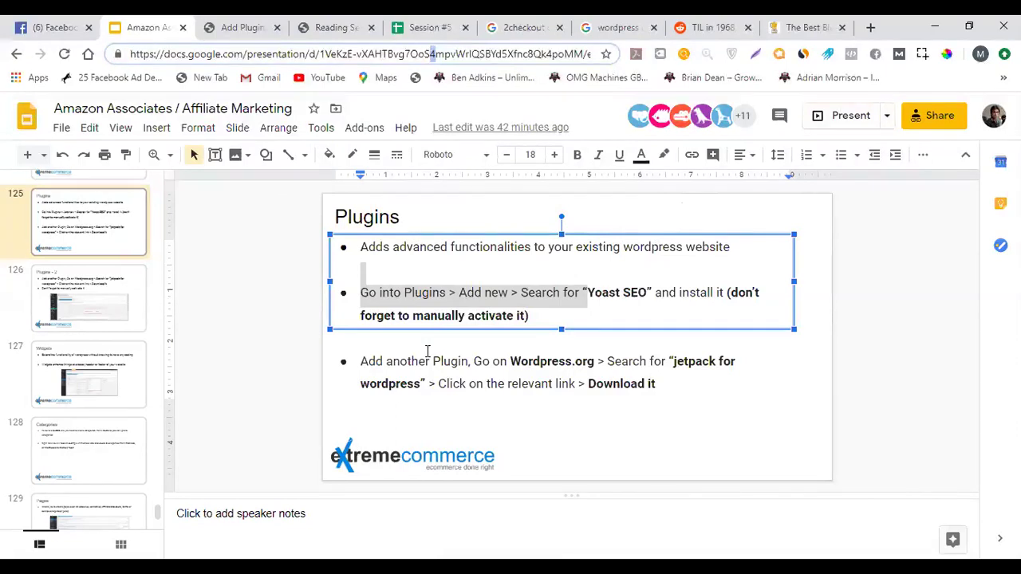
left_click_drag(672, 361, 430, 380)
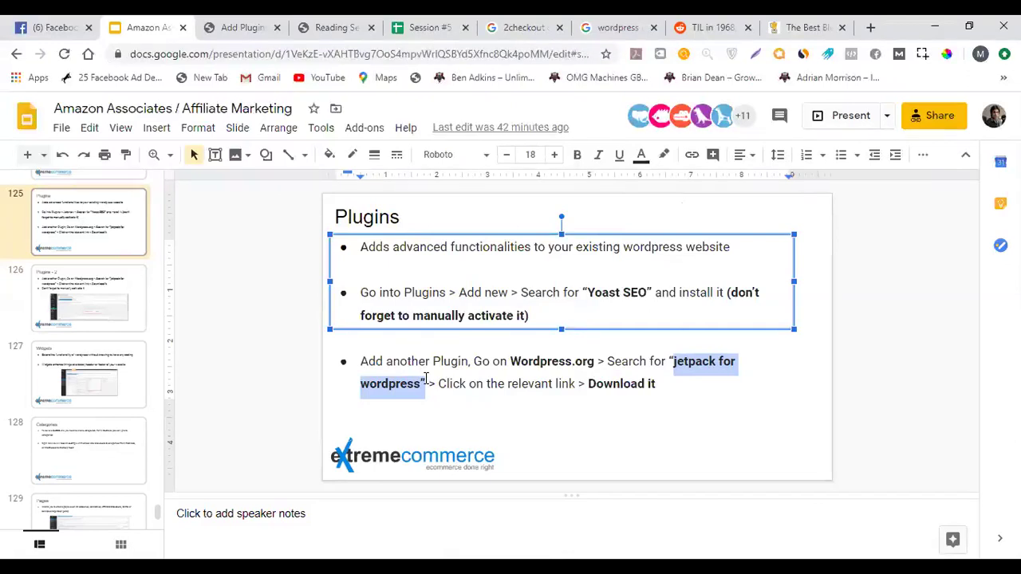
left_click_drag(427, 378, 428, 380)
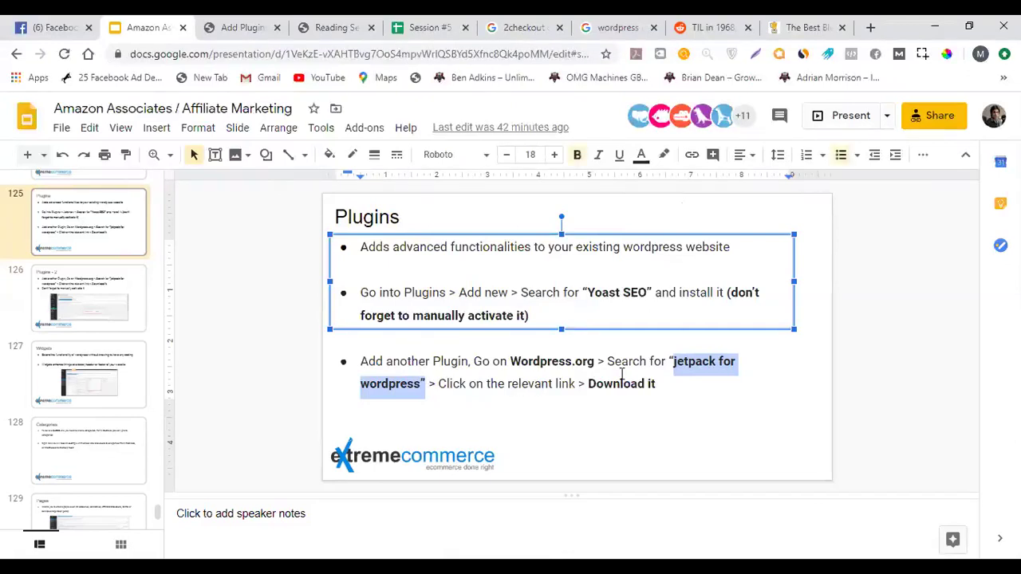
left_click(668, 365)
left_click_drag(672, 361, 715, 359)
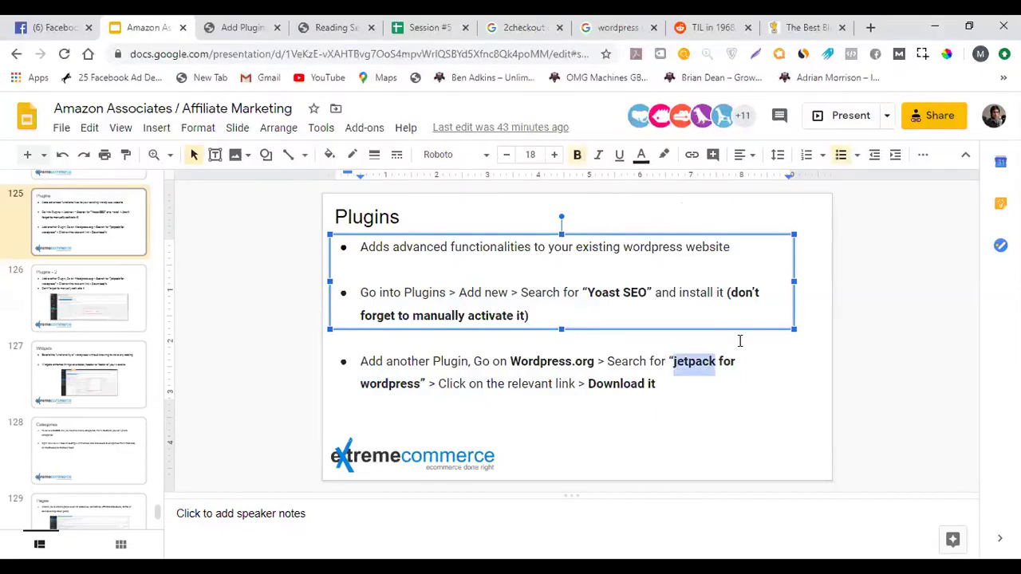
Open wordpress.org in a new browser tab
left_click(870, 27)
type("wordpress.org")
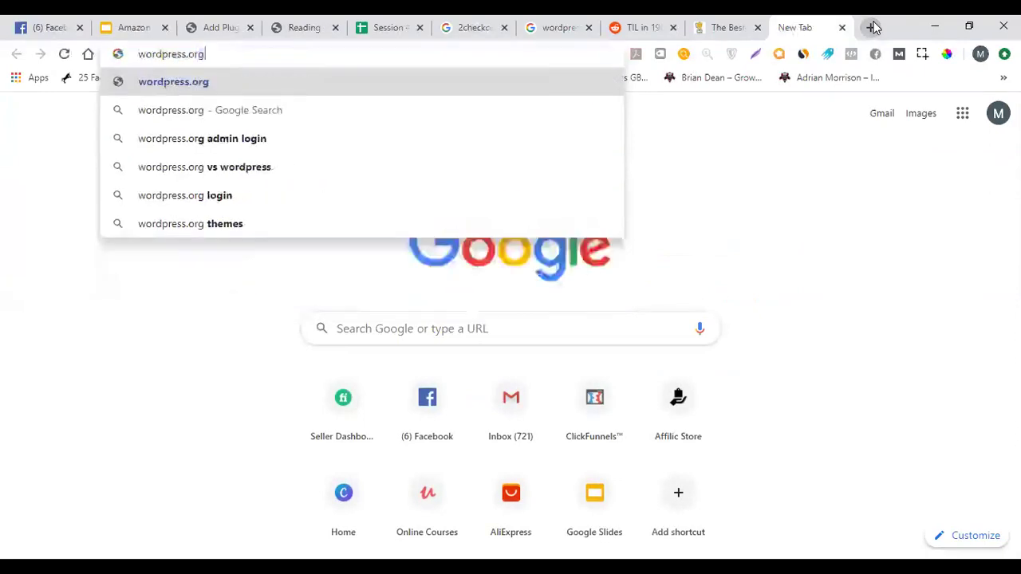
key("Return")
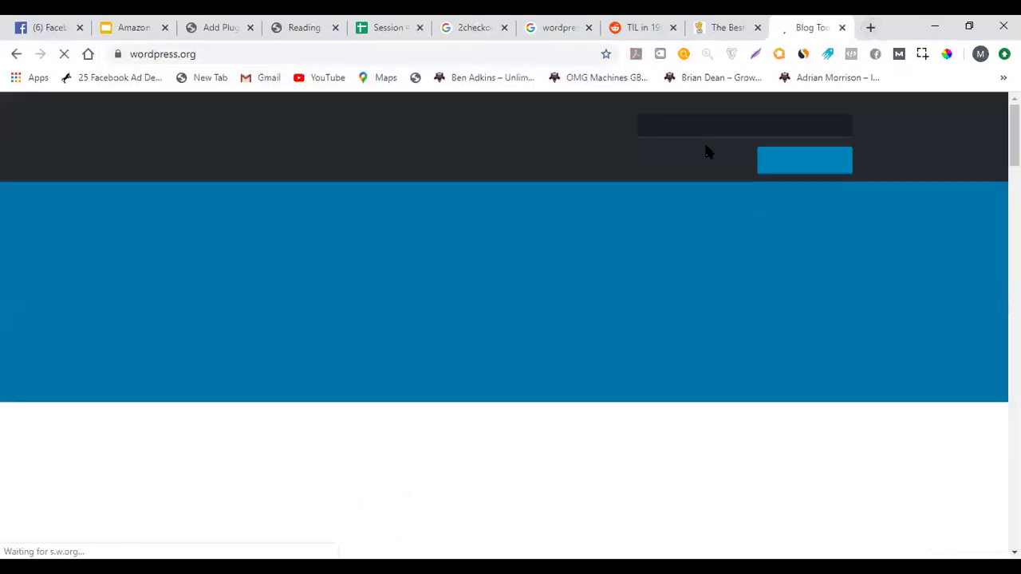
left_click(704, 126)
left_click(705, 148)
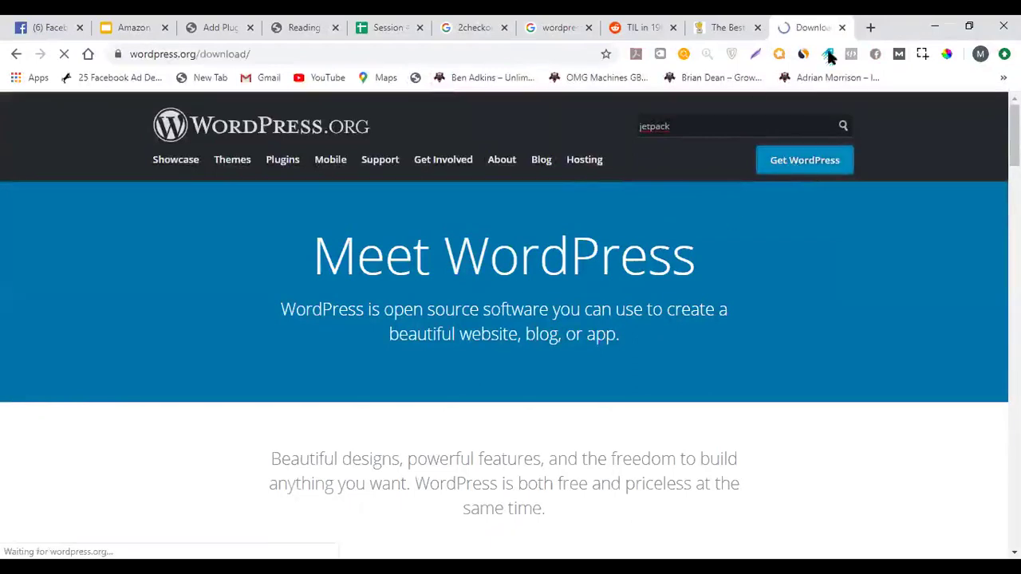
scroll(553, 198, "down", 5)
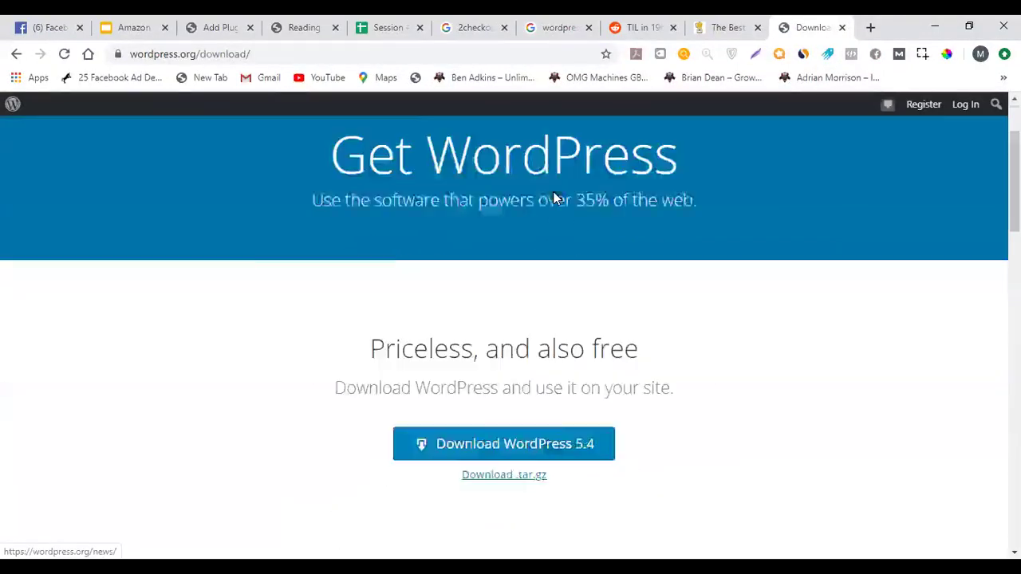
scroll(553, 199, "up", 5)
Search the WordPress.org site for "jetpack"
left_click(734, 149)
type("jetpack")
key("Return")
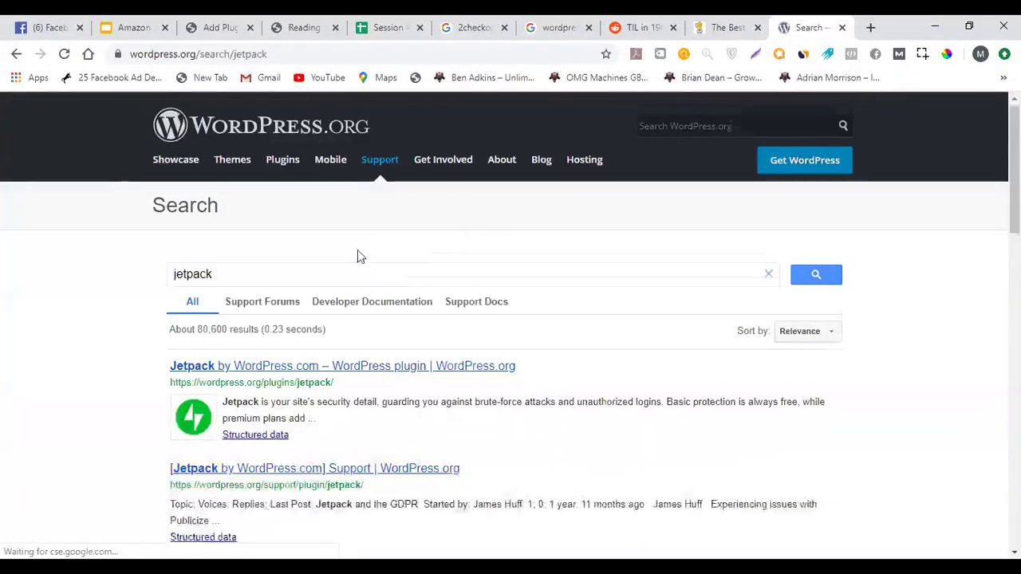
Open the Jetpack by WordPress.com plugin page from the search results and download jetpack.8.4.2.zip
scroll(358, 255, "down", 1)
left_click(267, 293)
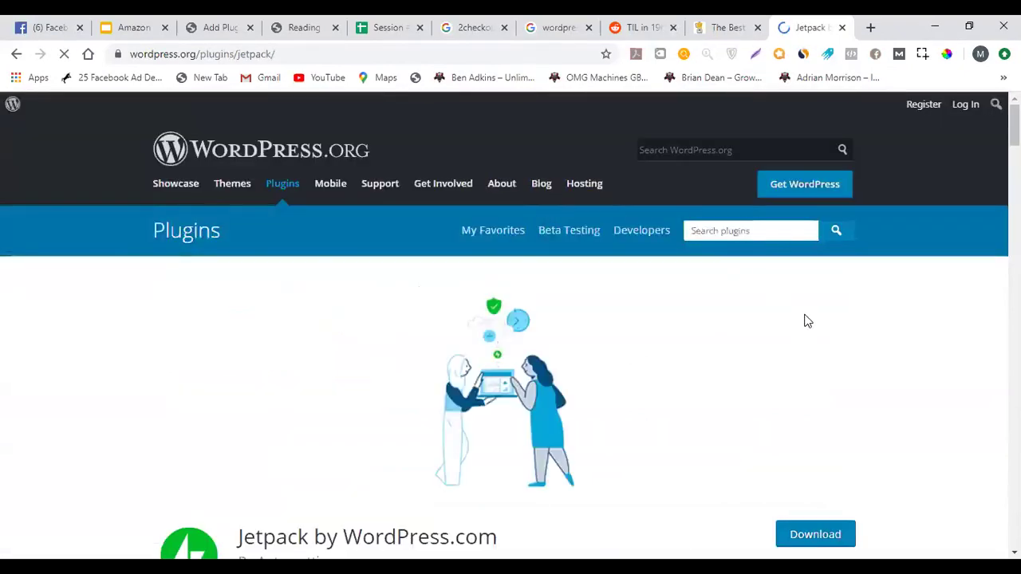
scroll(802, 319, "down", 3)
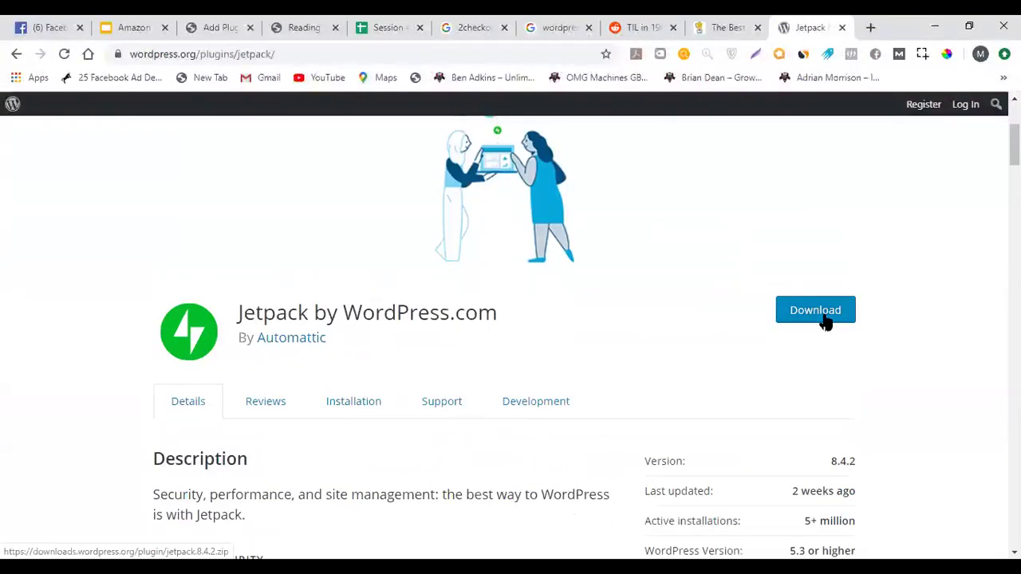
left_click(822, 316)
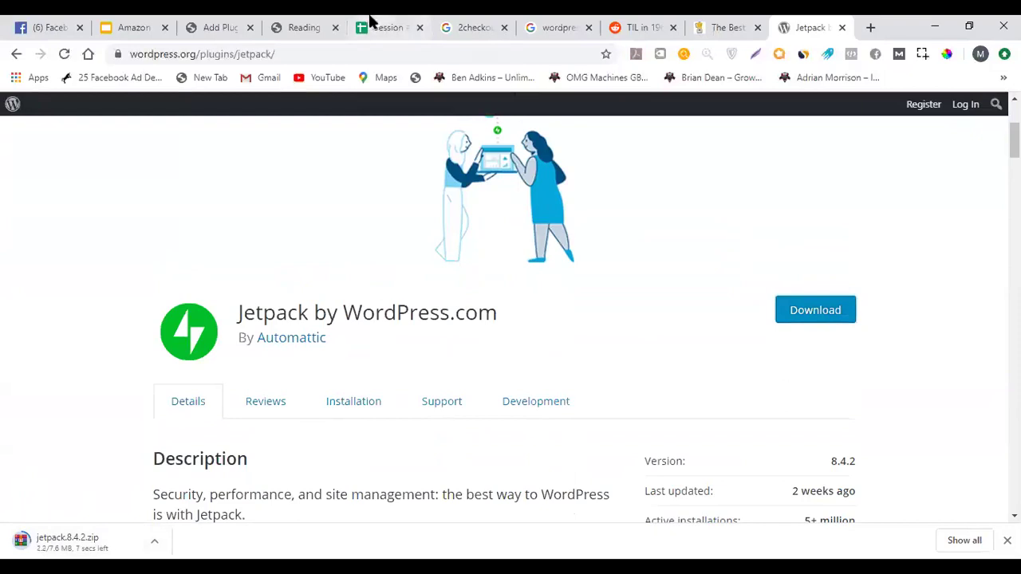
Open the plugin zip upload form on the WordPress Add Plugins page and view its file selection dialog, cancelling without choosing a file
left_click(234, 24)
scroll(277, 244, "up", 2)
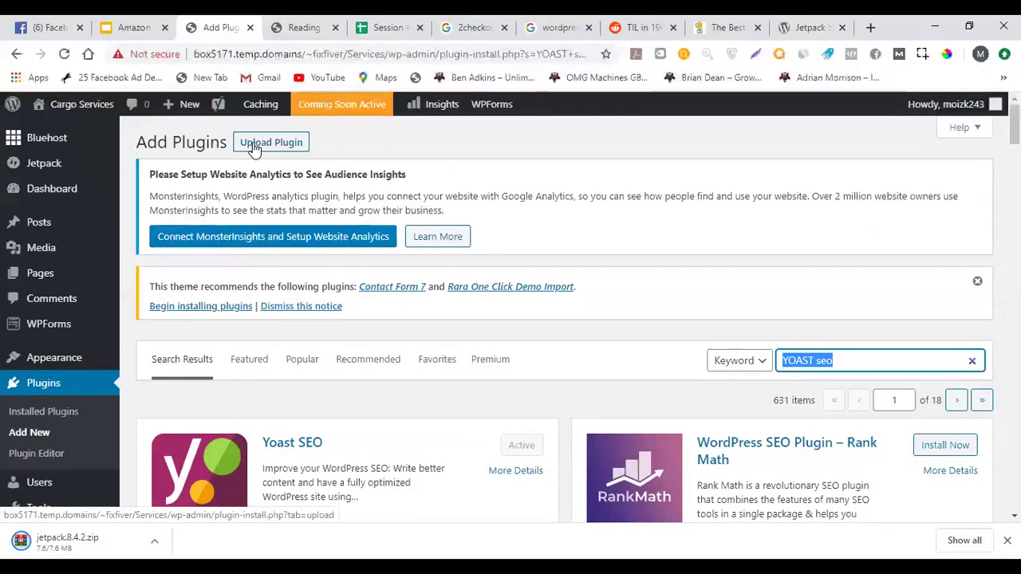
left_click(255, 150)
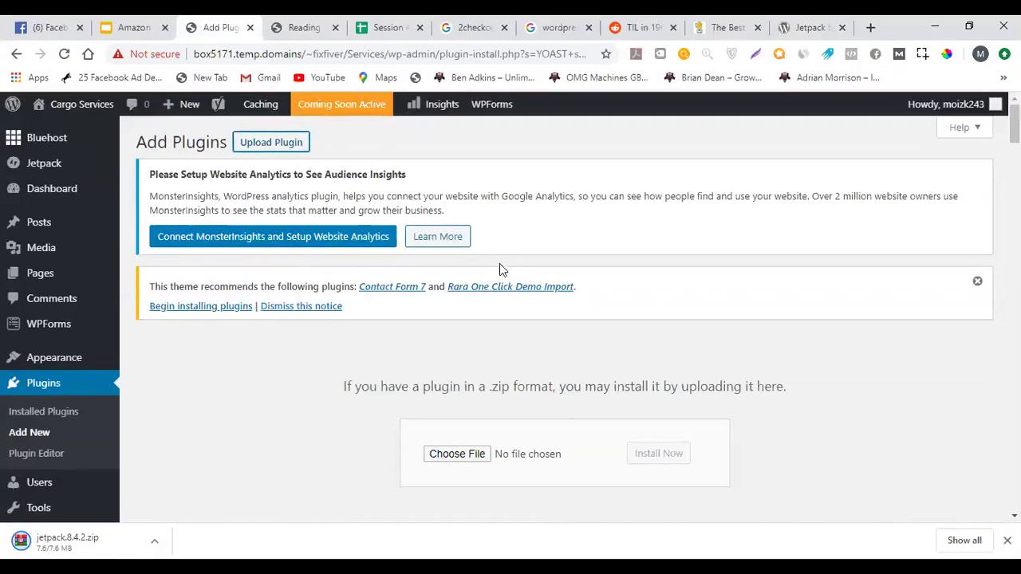
scroll(500, 268, "down", 2)
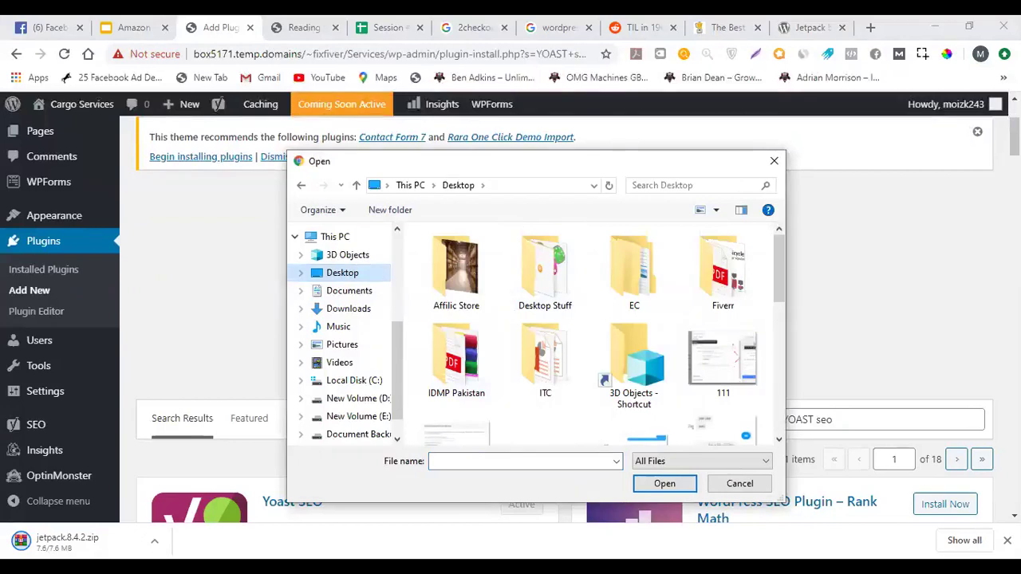
left_click(750, 484)
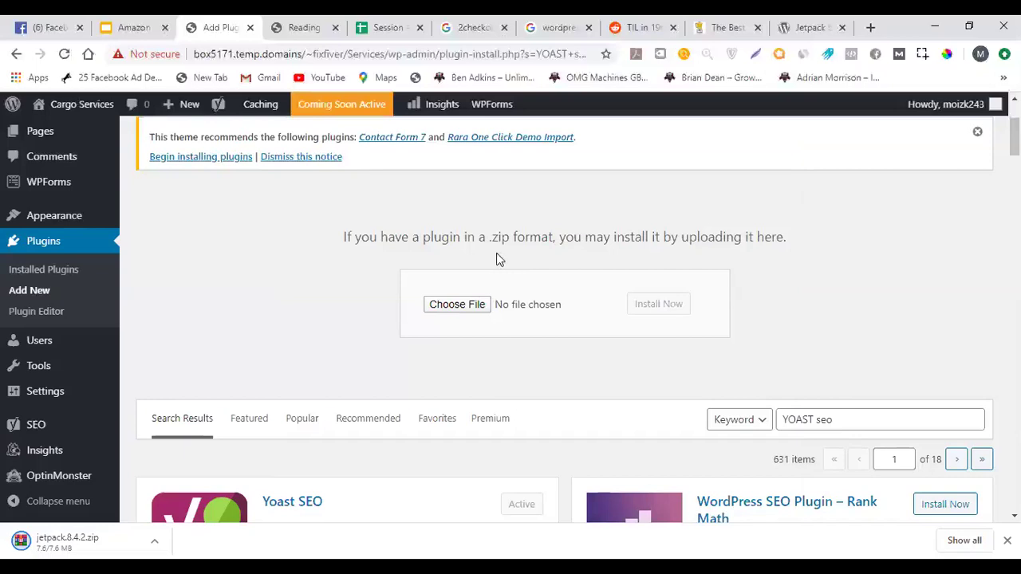
Open the installed plugins list and review the entries for Jetpack by WordPress.com and Yoast SEO
left_click(43, 271)
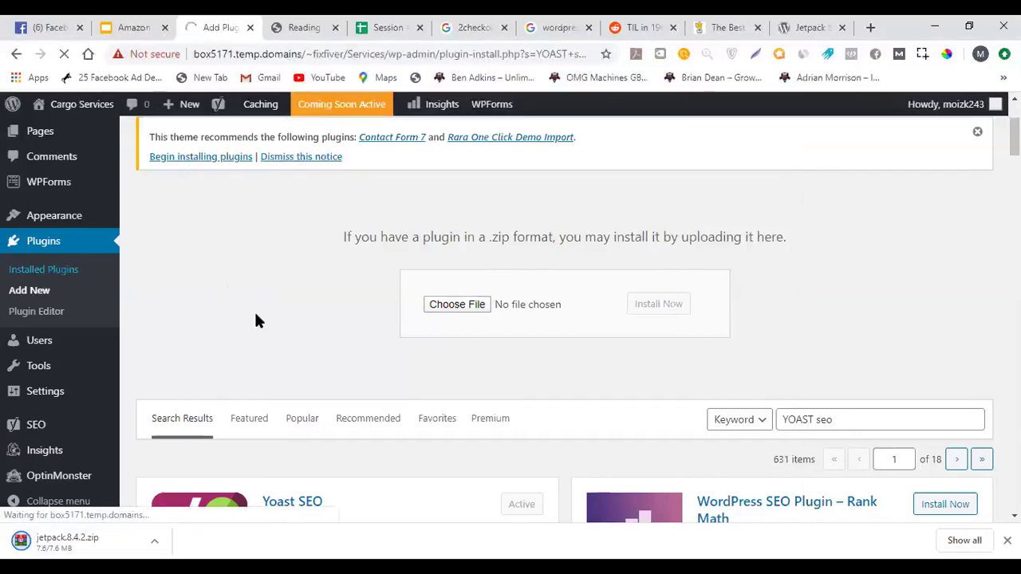
scroll(338, 341, "down", 5)
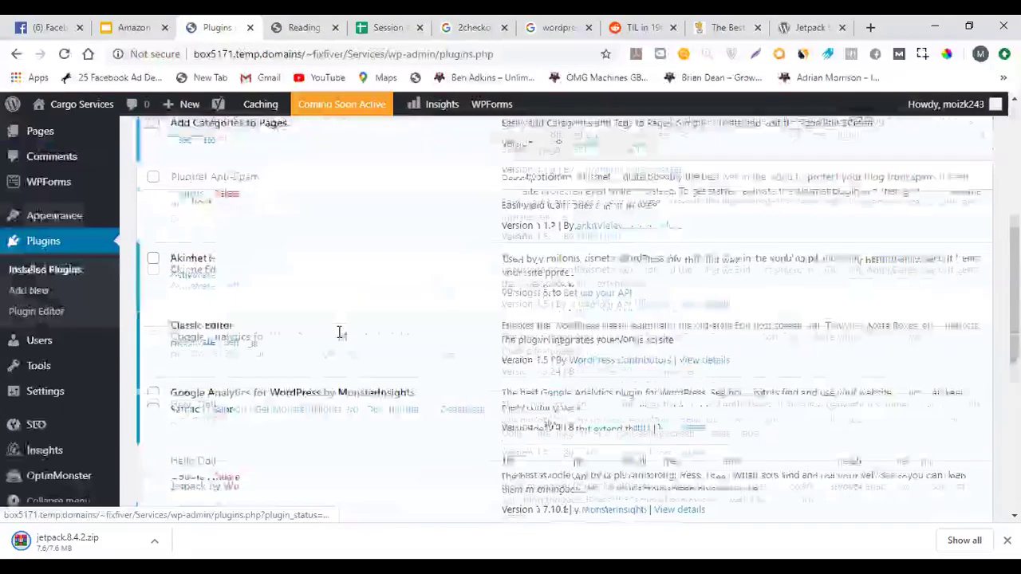
scroll(338, 332, "down", 5)
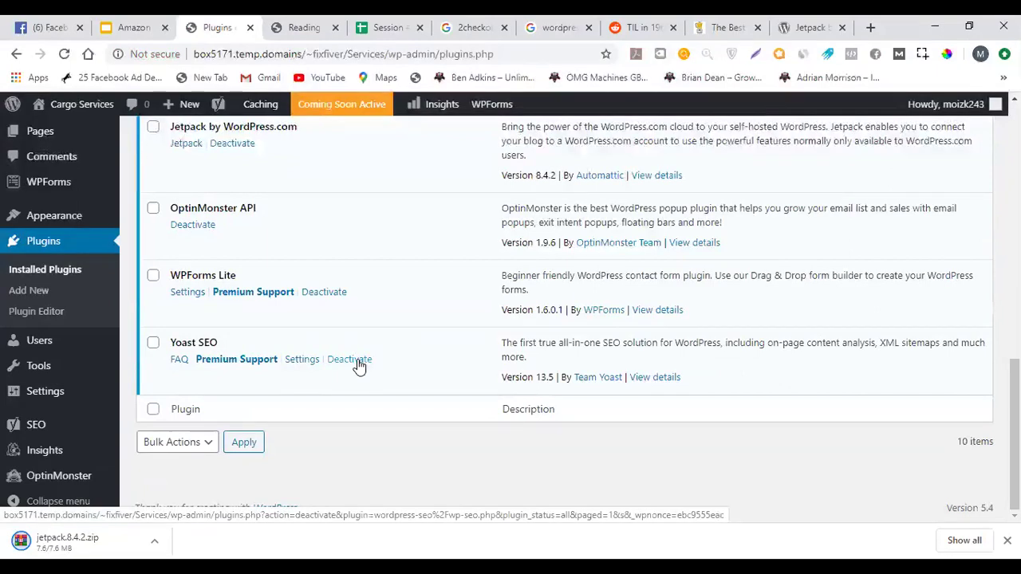
scroll(359, 364, "up", 3)
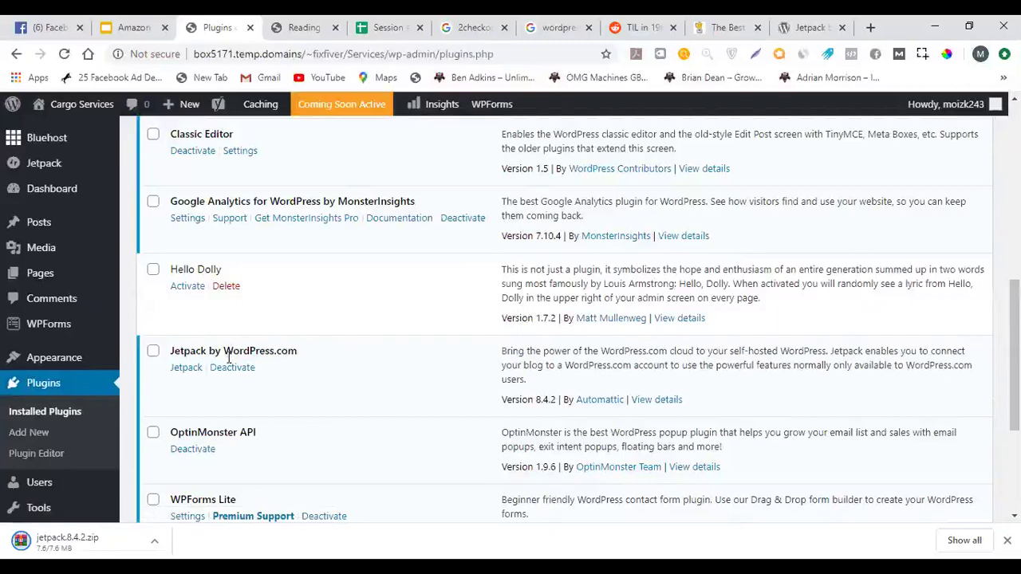
scroll(255, 363, "down", 3)
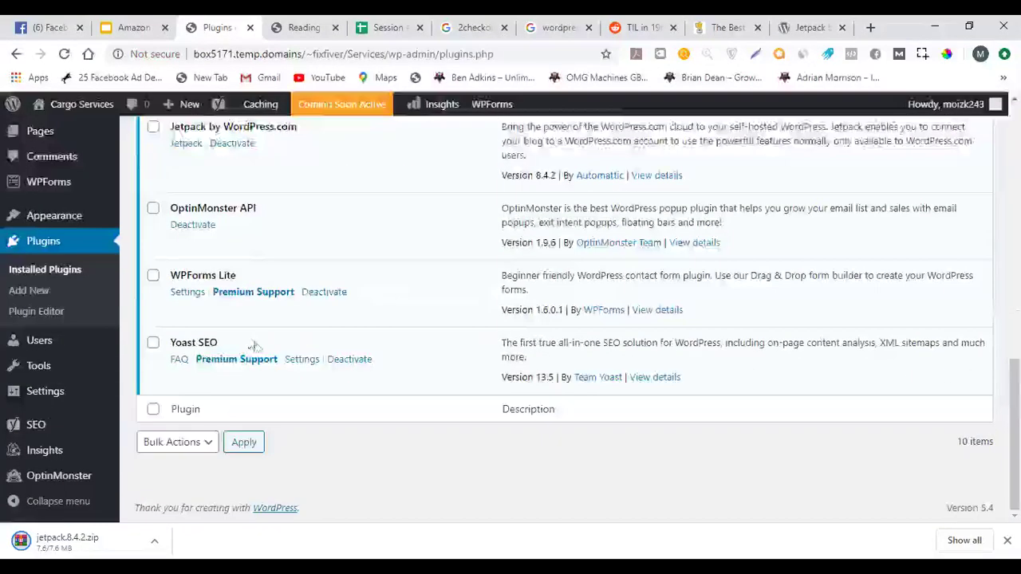
scroll(252, 359, "up", 2)
scroll(250, 360, "up", 5)
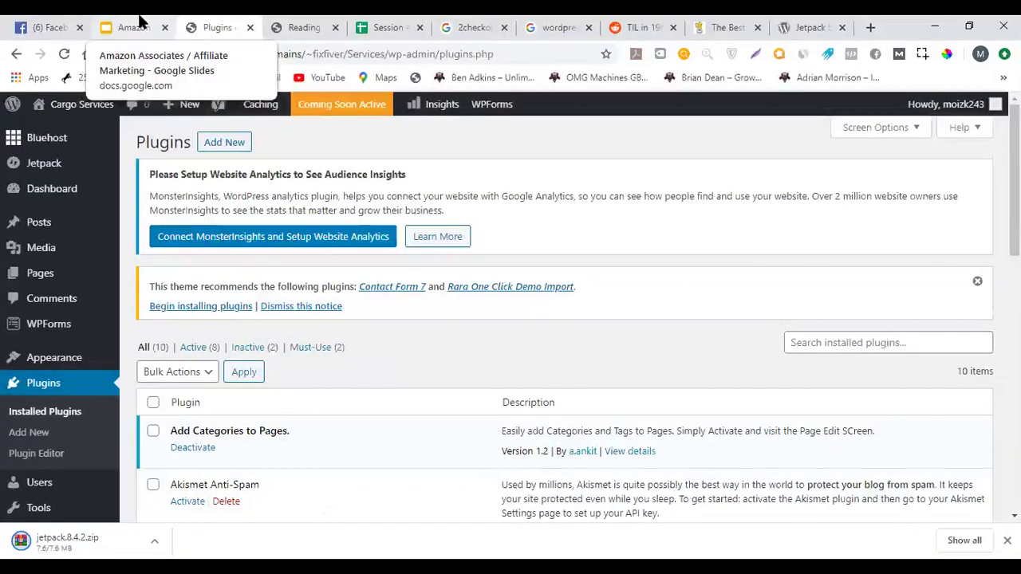
Switch to Google Slides and present the "Plugins - 2" slide full screen, then exit the presentation
left_click(138, 20)
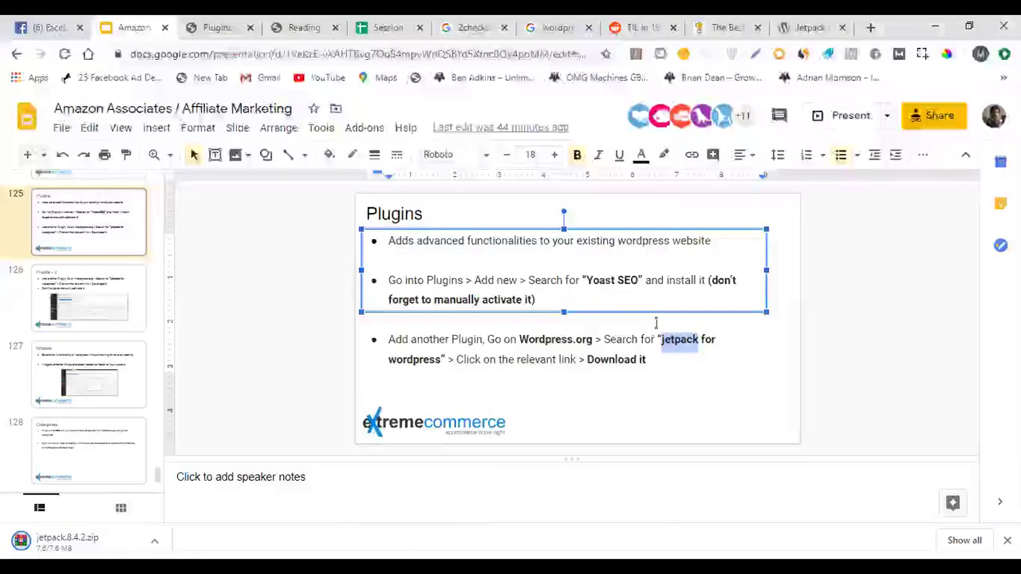
left_click(647, 345)
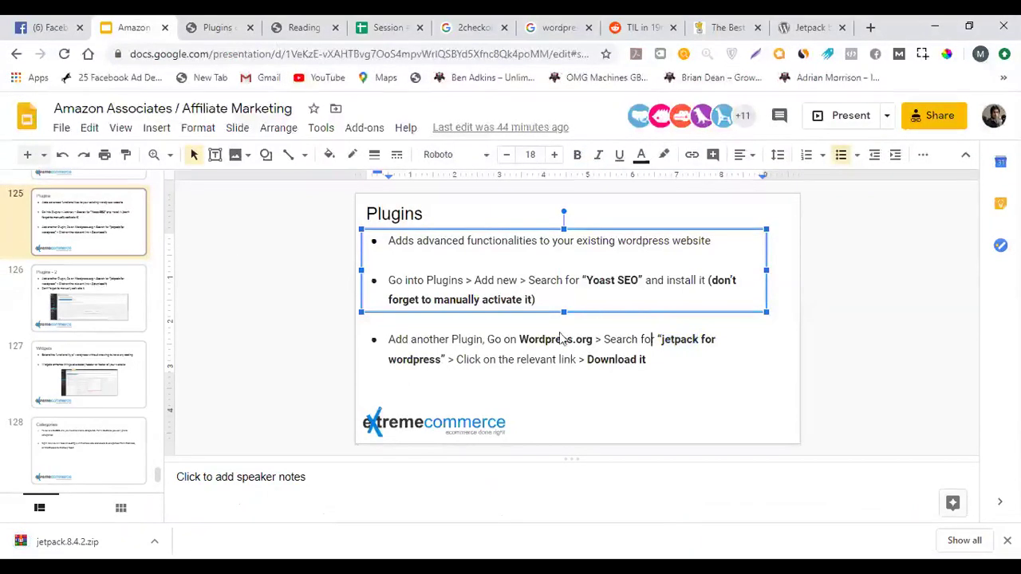
left_click(142, 301)
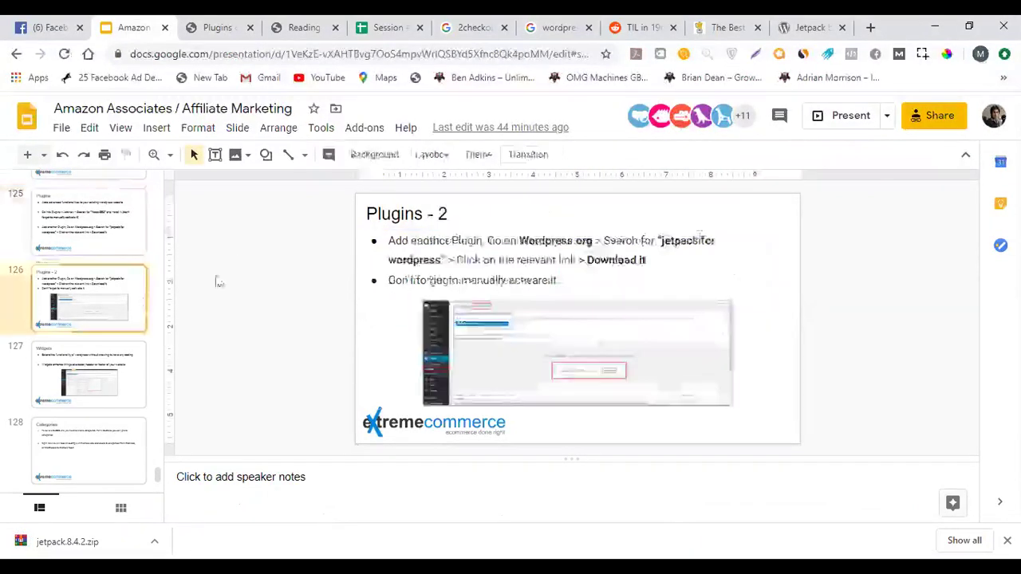
left_click(837, 124)
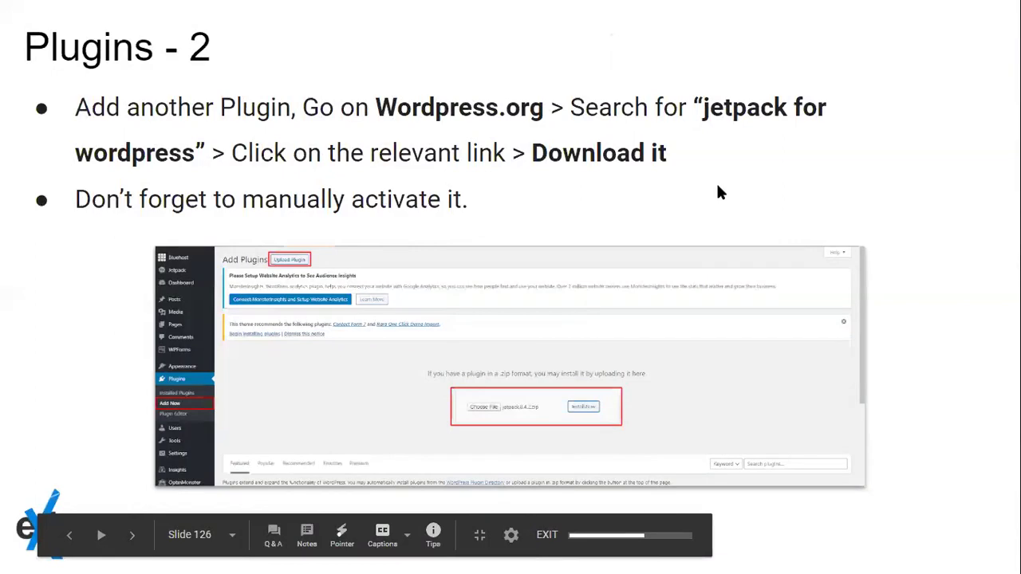
key("Escape")
Go to the Widgets slide and present it full screen, then exit the presentation
key("Down")
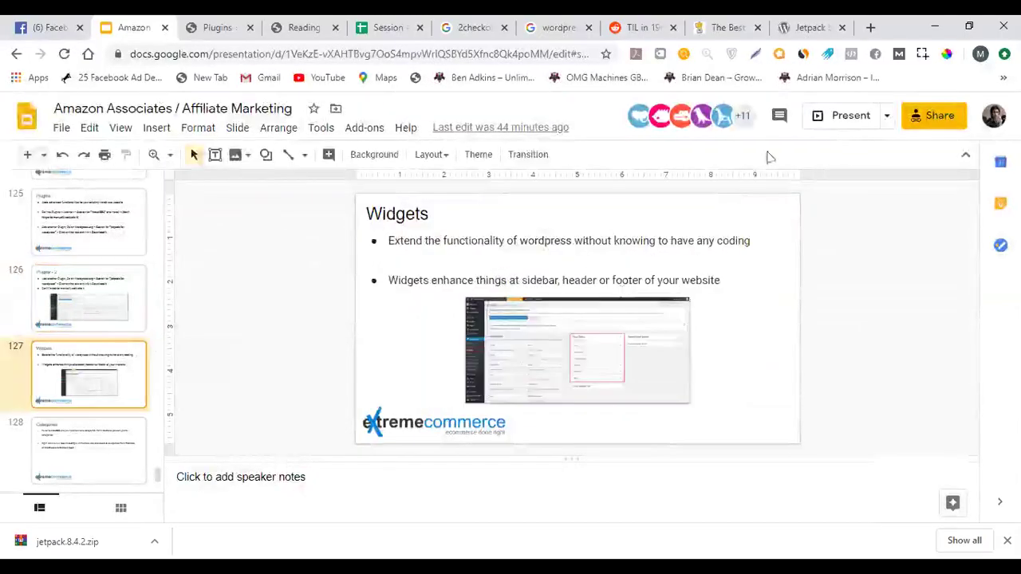
left_click(850, 117)
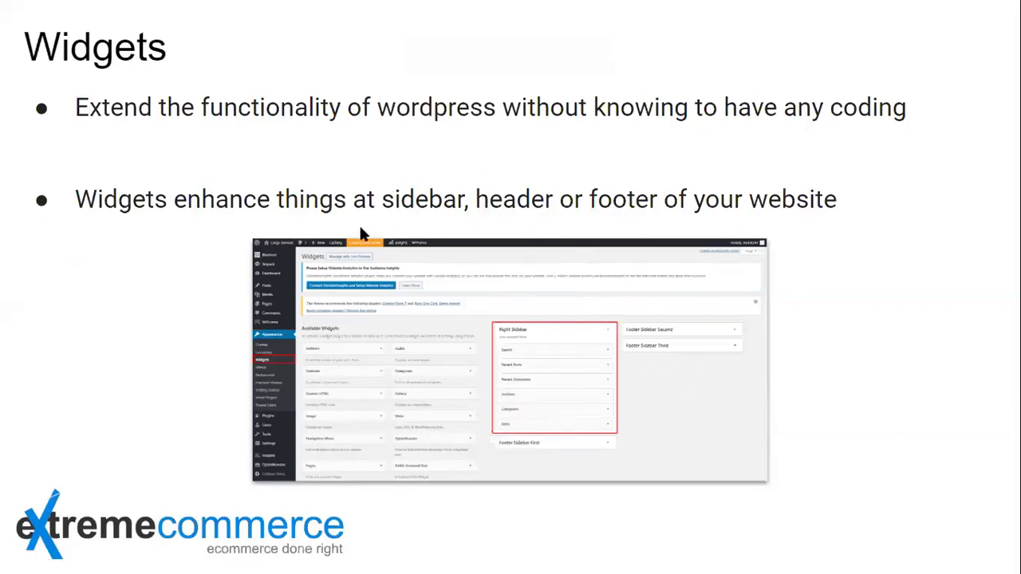
key("Escape")
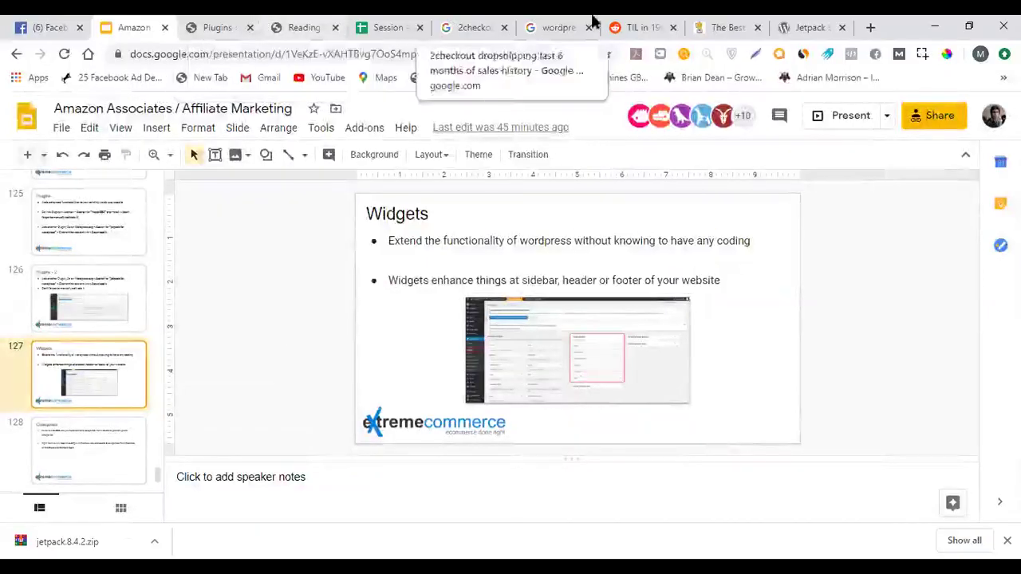
left_click(295, 20)
left_click(221, 23)
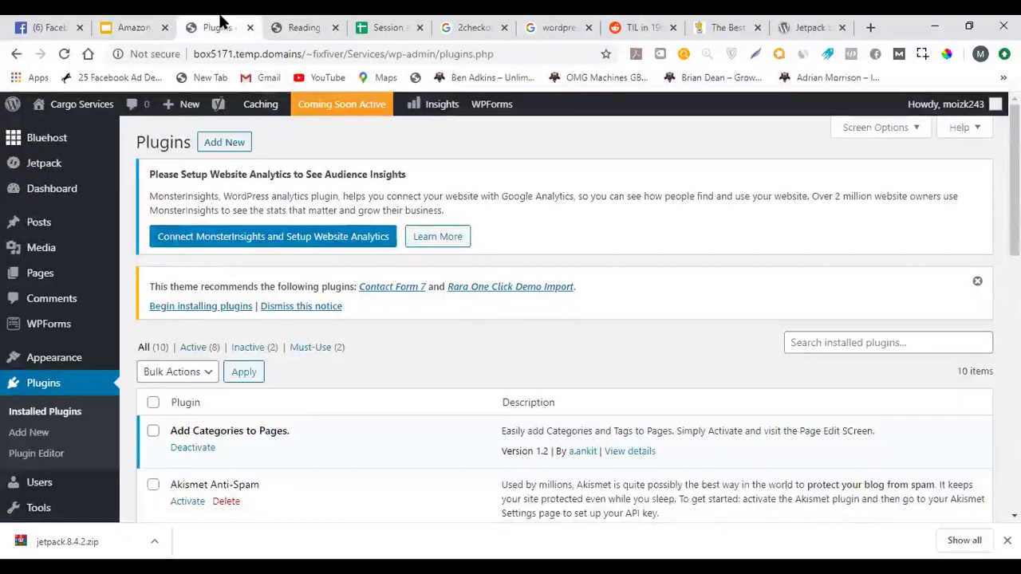
scroll(76, 265, "down", 2)
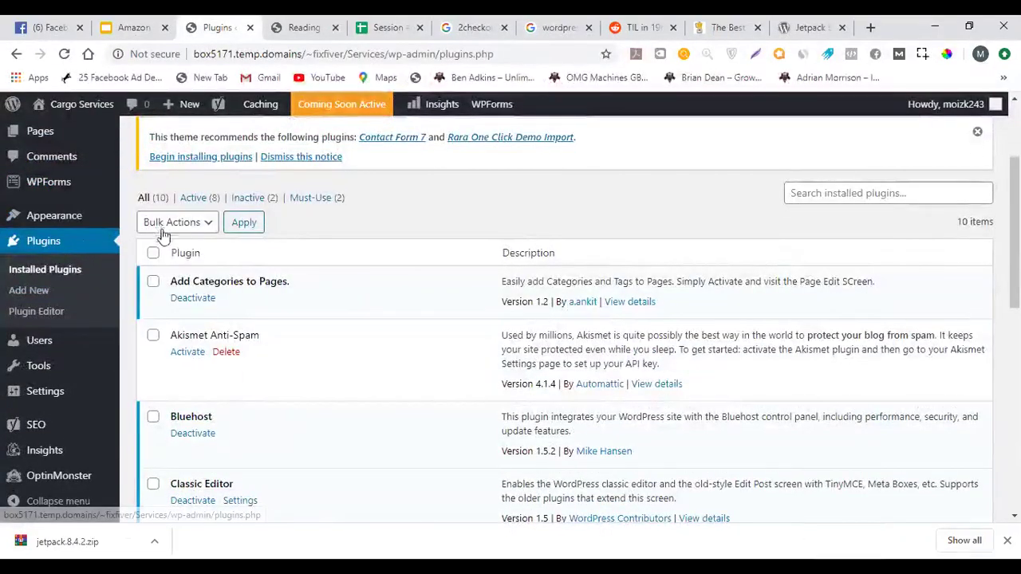
scroll(181, 284, "up", 2)
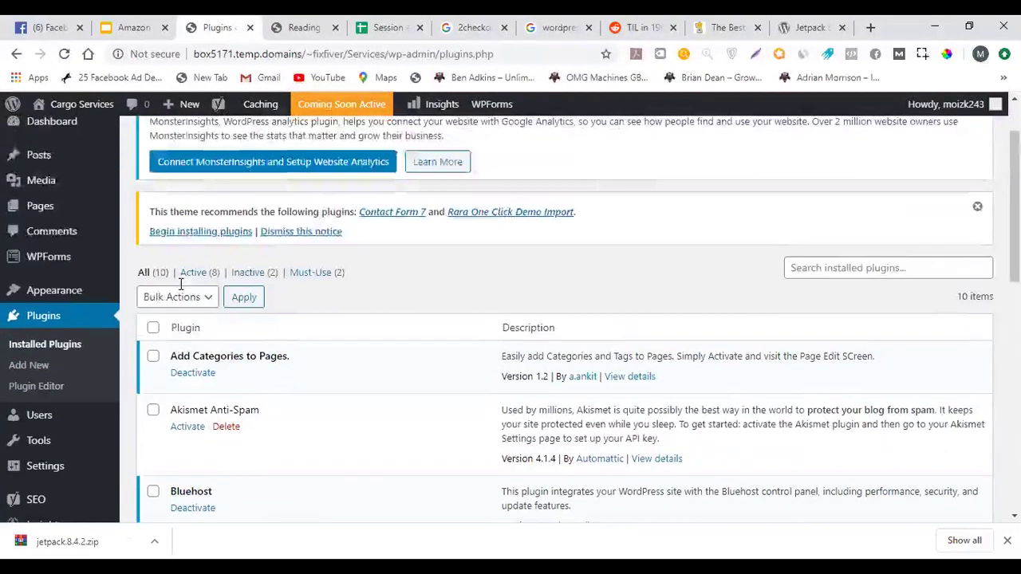
scroll(173, 279, "down", 2)
scroll(123, 275, "up", 2)
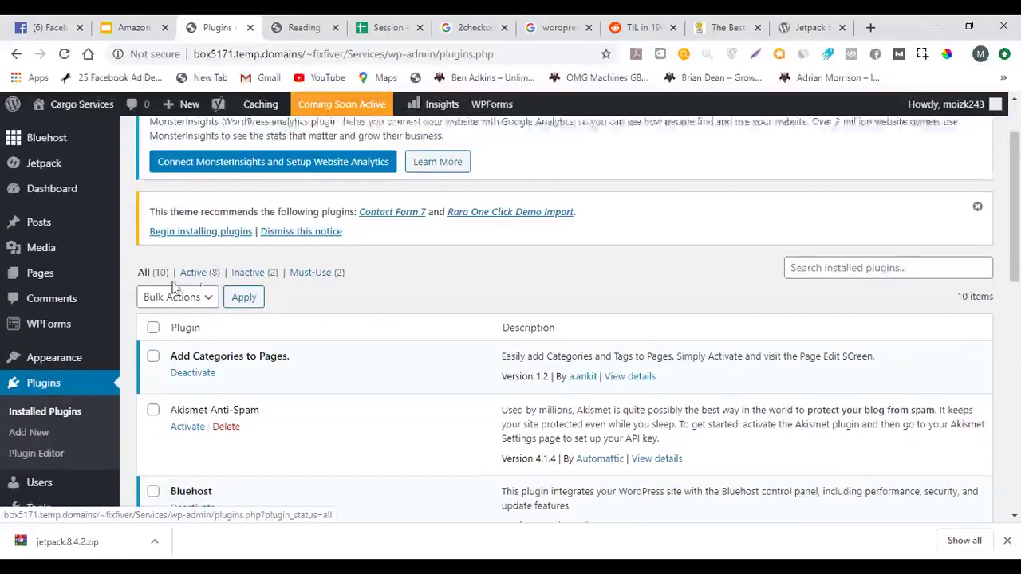
left_click(292, 19)
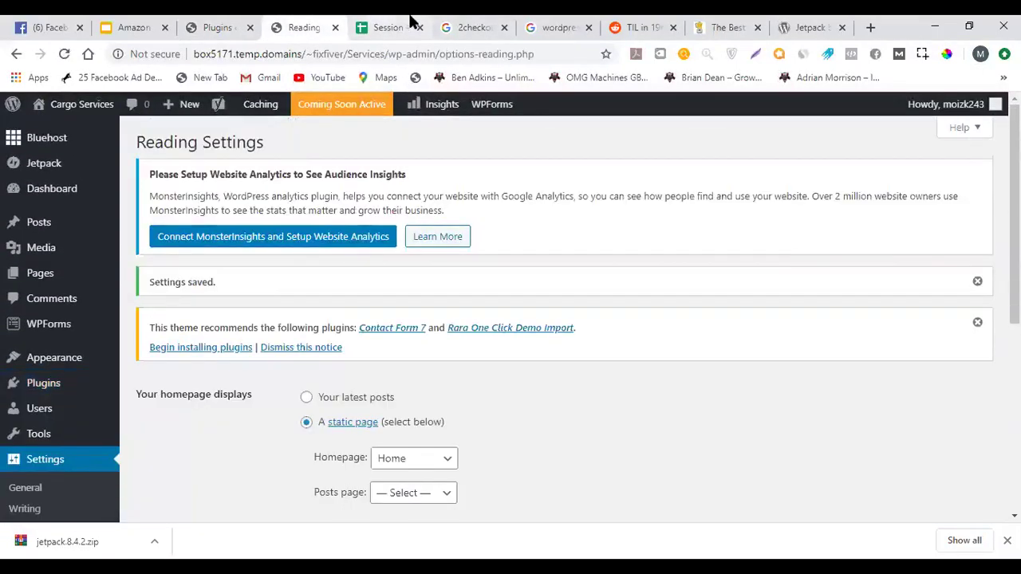
Return to Google Slides and show the Widgets slide full screen once more, then exit the presentation
key("ctrl+2")
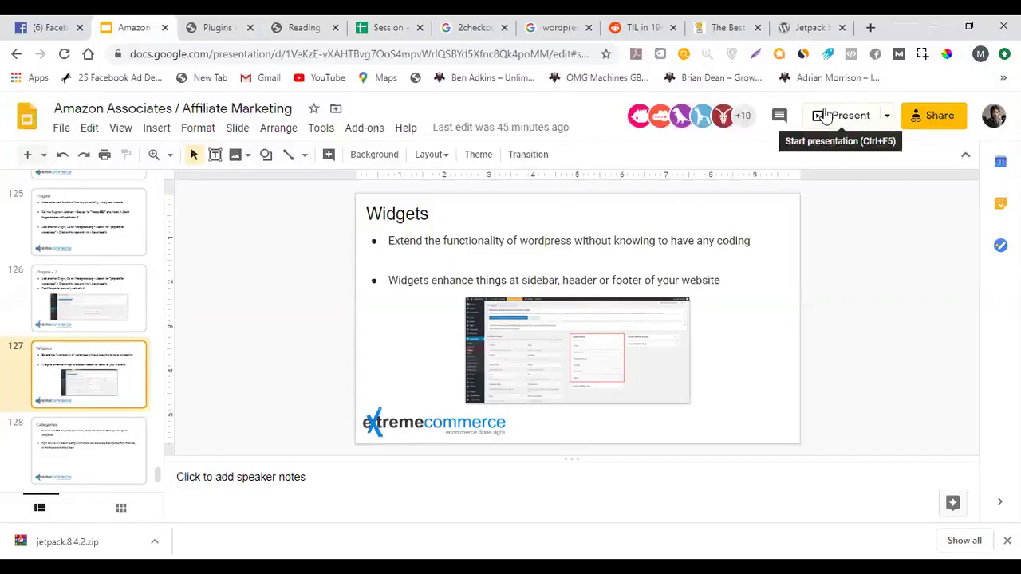
key("ctrl+F5")
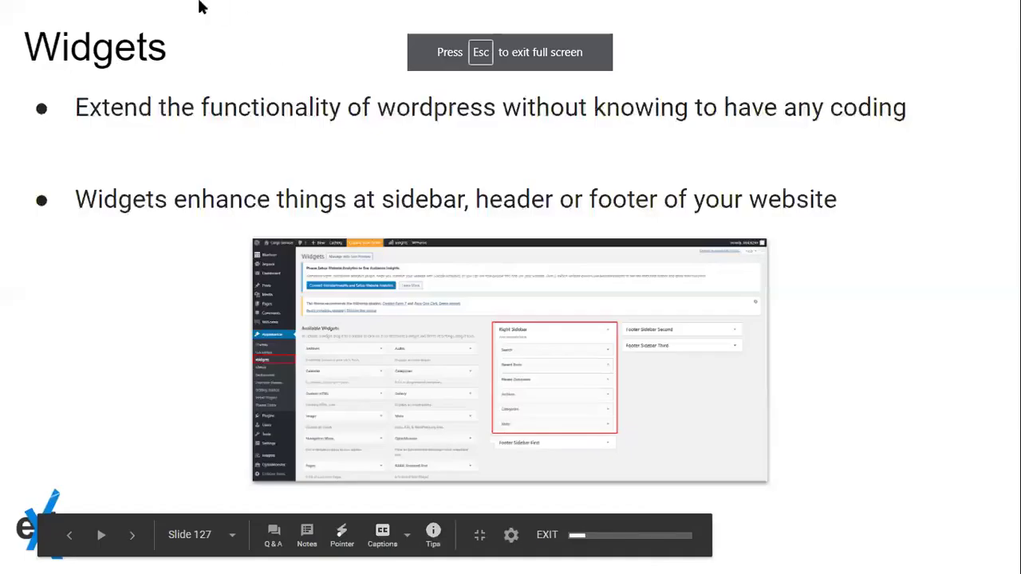
key("Escape")
Switch to WordPress, open the Widgets page under Appearance, and view the available and Right Sidebar widgets
left_click(214, 27)
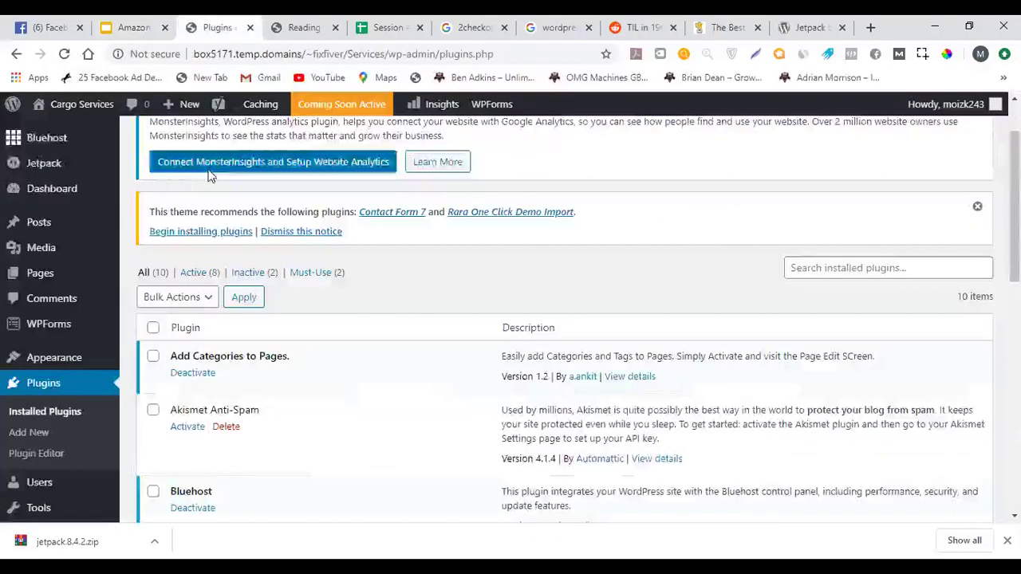
scroll(66, 343, "down", 1)
mouse_move(64, 282)
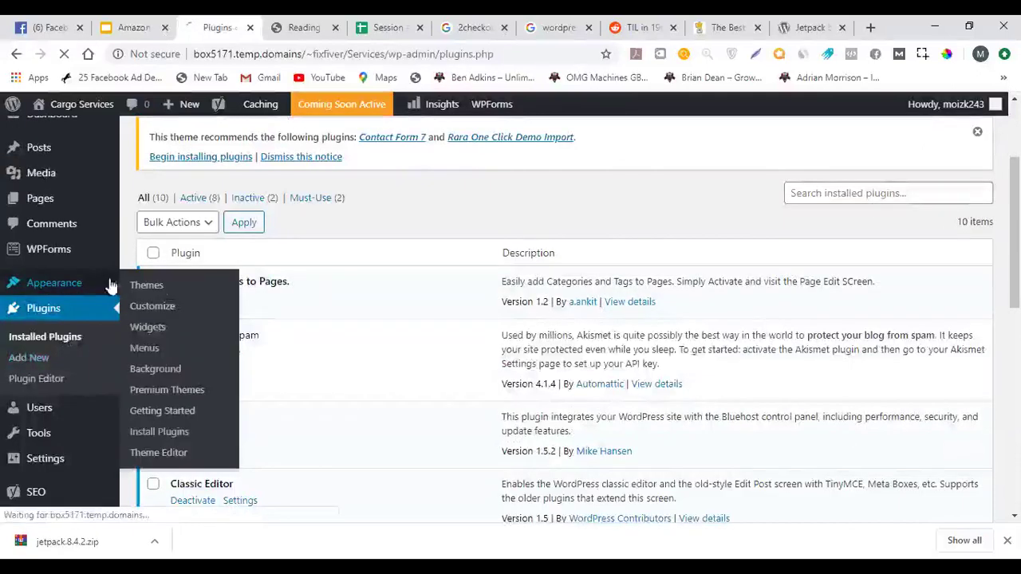
left_click(180, 330)
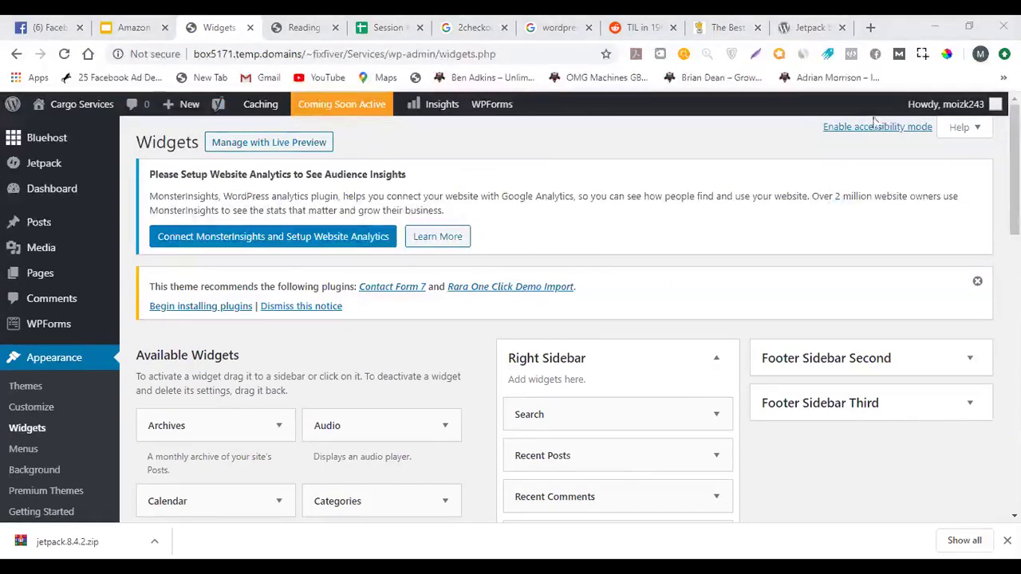
scroll(571, 213, "down", 3)
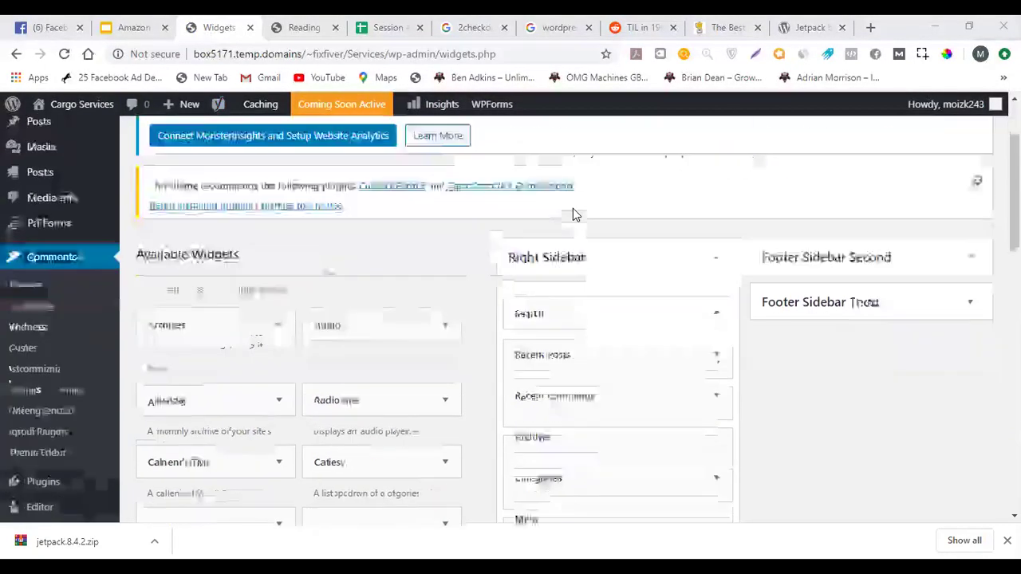
scroll(746, 297, "up", 1)
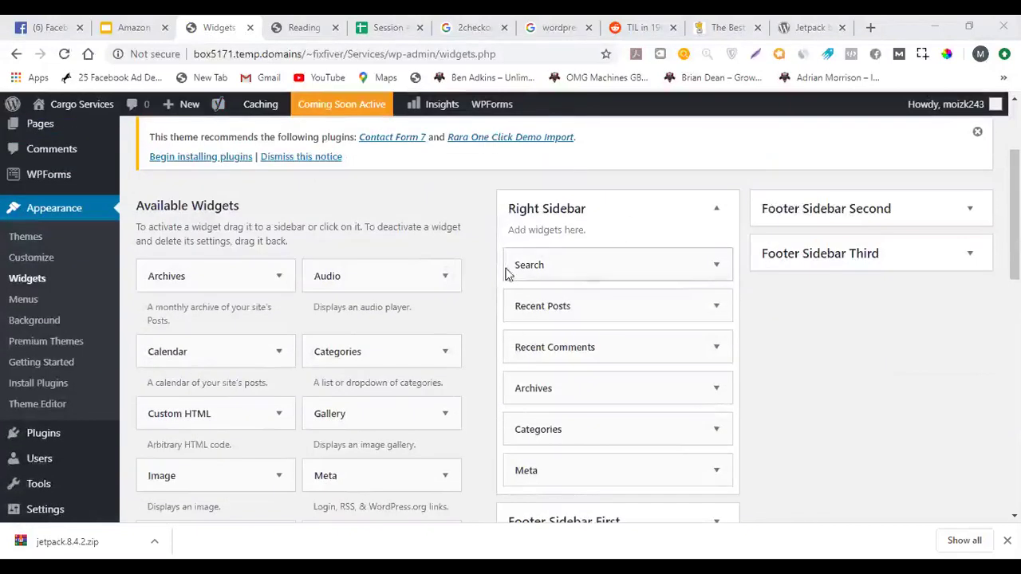
Open the live Cargo Services site in a new browser tab and examine the widgets in its sidebar
mouse_move(72, 105)
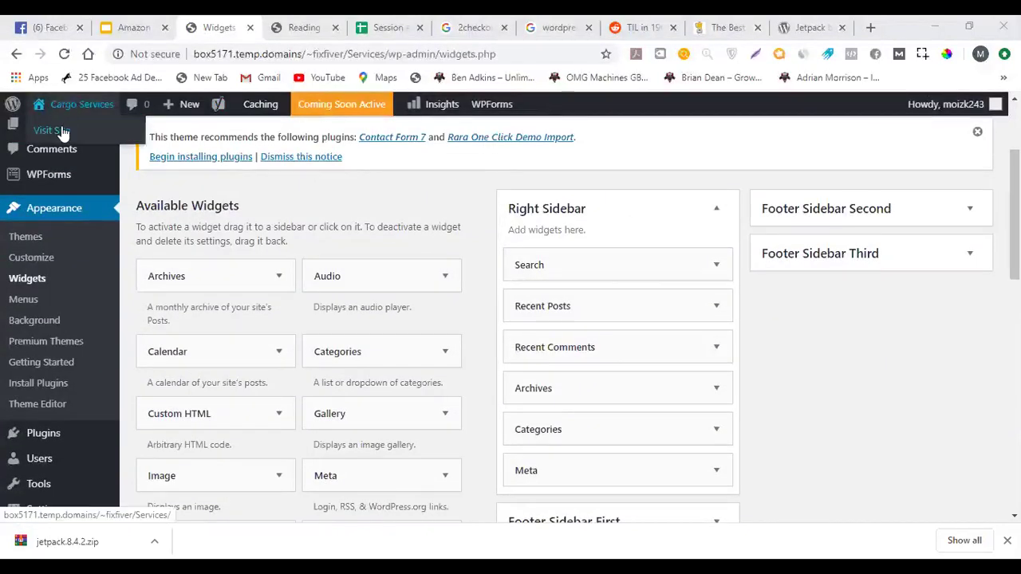
middle_click(62, 132)
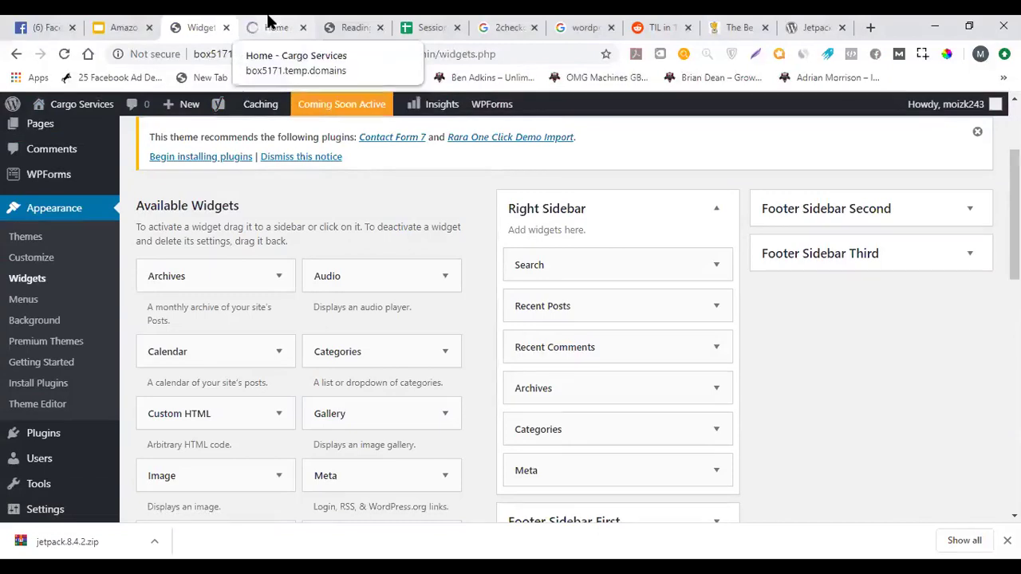
left_click(270, 20)
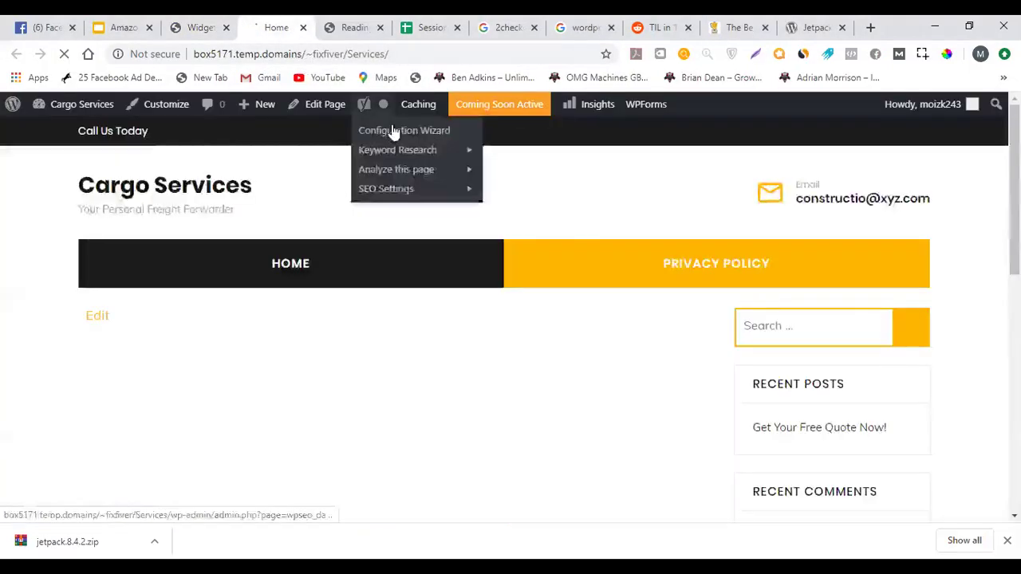
scroll(738, 229, "down", 2)
scroll(703, 223, "up", 1)
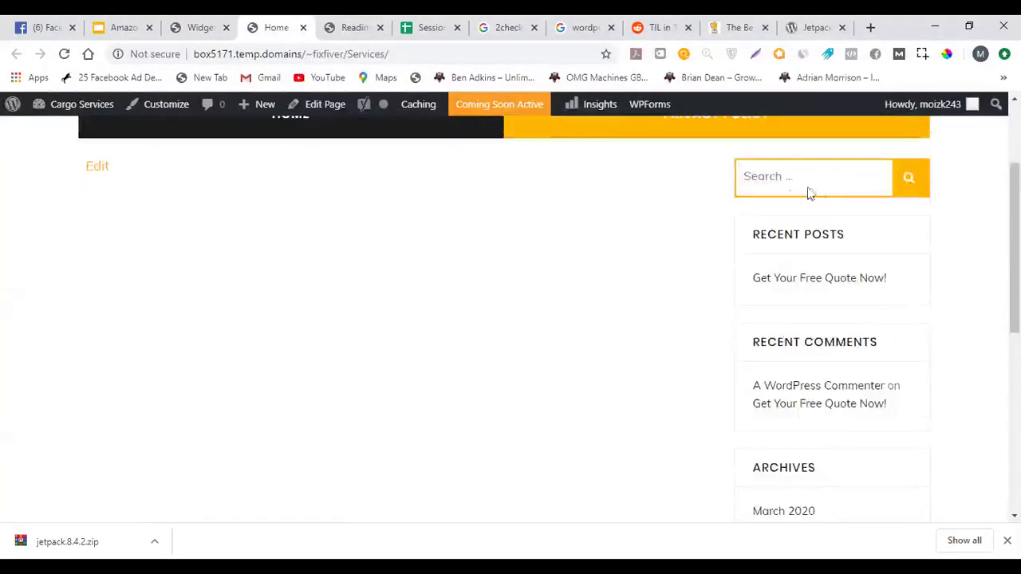
Remove the Search widget from the Right Sidebar by moving it back to Available Widgets, and return to the site's home page
left_click(233, 20)
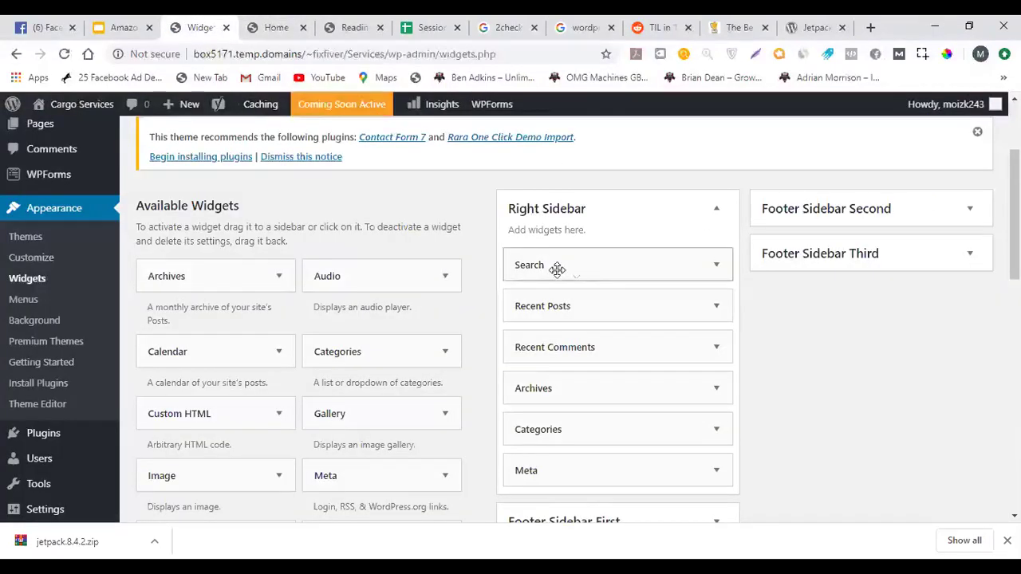
left_click_drag(616, 262, 327, 278)
left_click(271, 27)
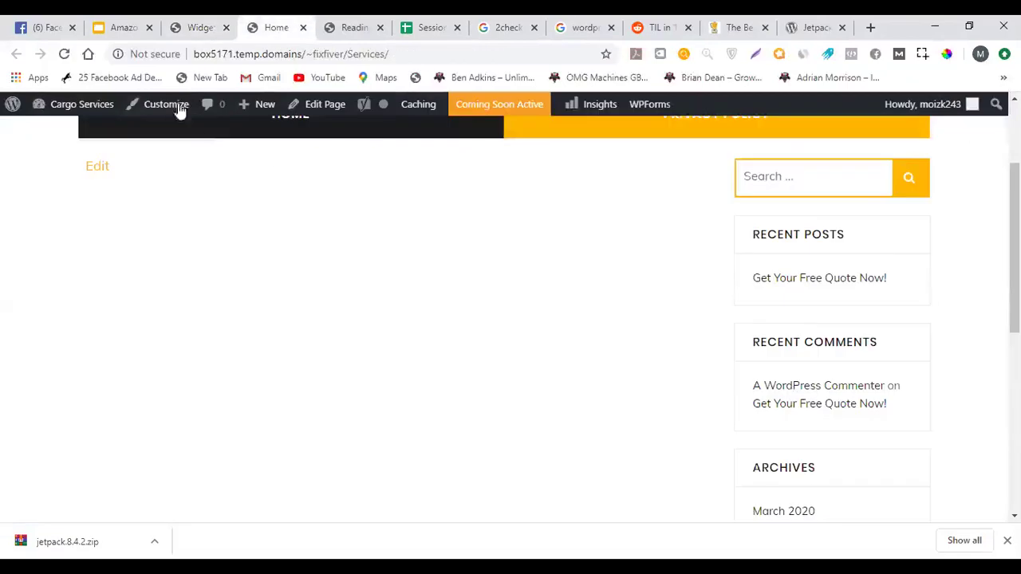
Reload the live home page, and add the Calendar widget to the Right Sidebar between Recent Posts and Recent Comments
left_click(64, 53)
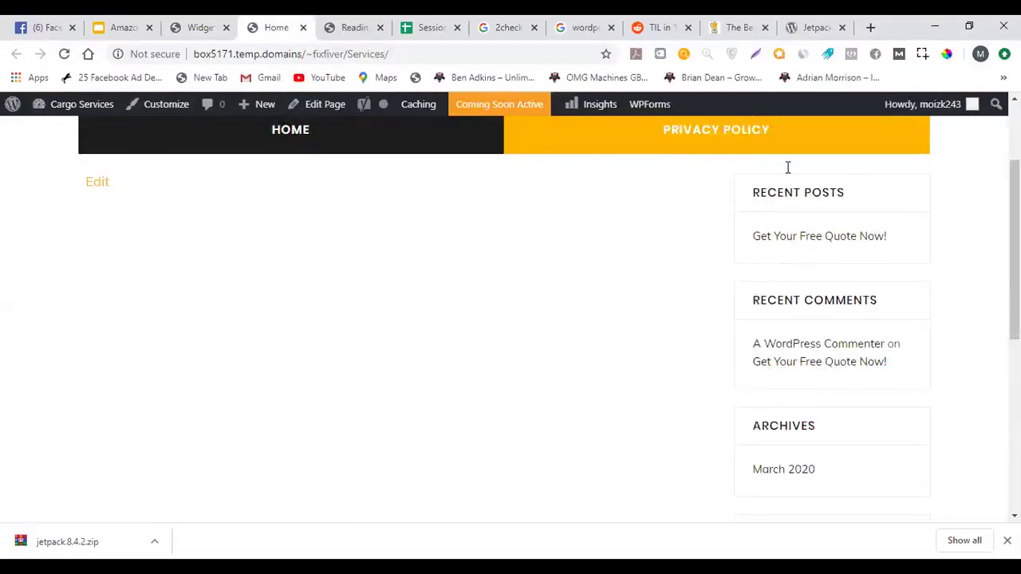
left_click(209, 25)
scroll(364, 347, "down", 1)
left_click_drag(215, 277, 628, 188)
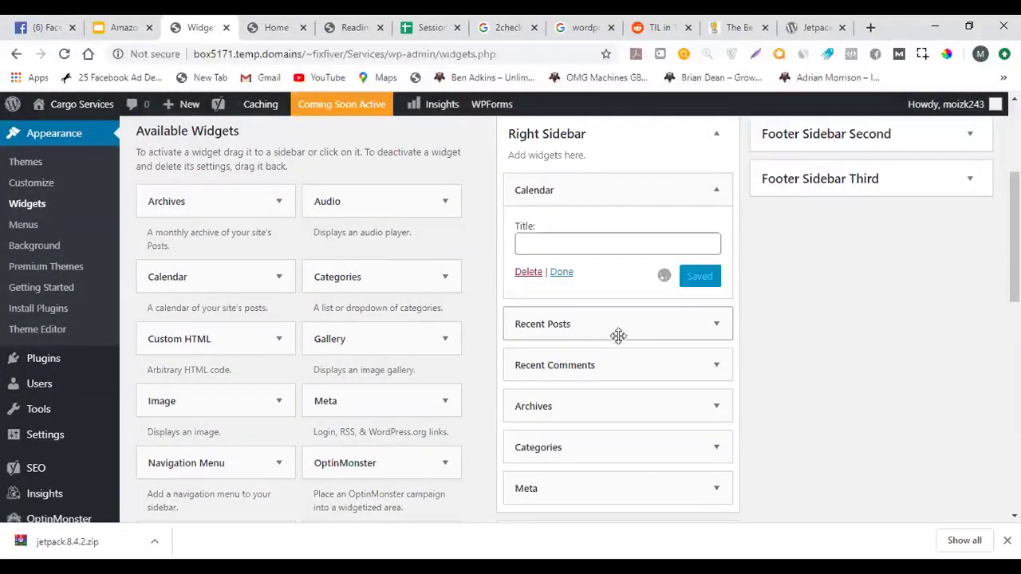
left_click_drag(610, 331, 612, 216)
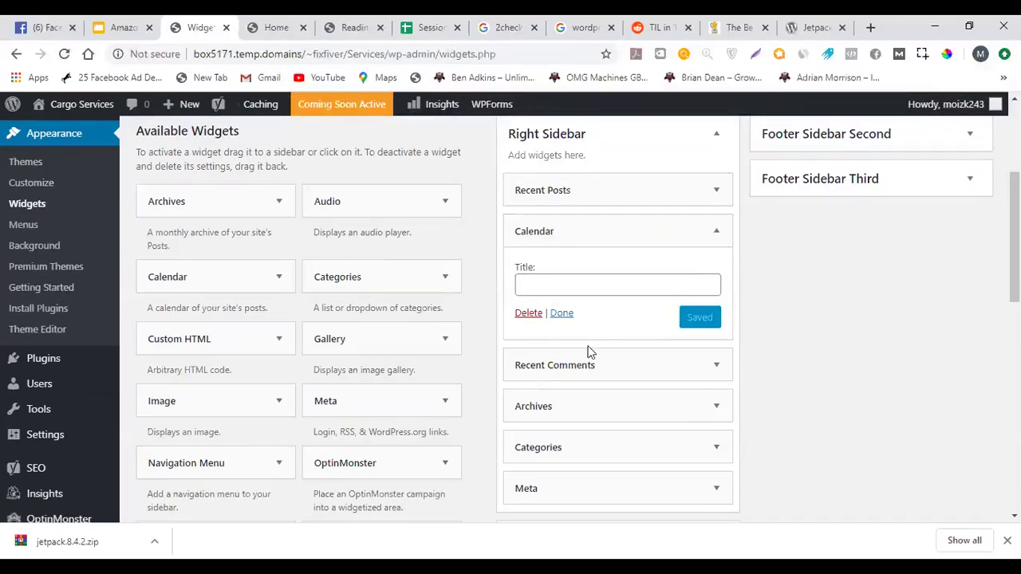
Look over the Widgets page, then reload the live home page and examine the Calendar widget in its sidebar
scroll(783, 400, "down", 1)
scroll(783, 400, "up", 4)
scroll(779, 401, "down", 7)
scroll(774, 398, "down", 4)
scroll(774, 398, "up", 10)
left_click(275, 27)
left_click(64, 54)
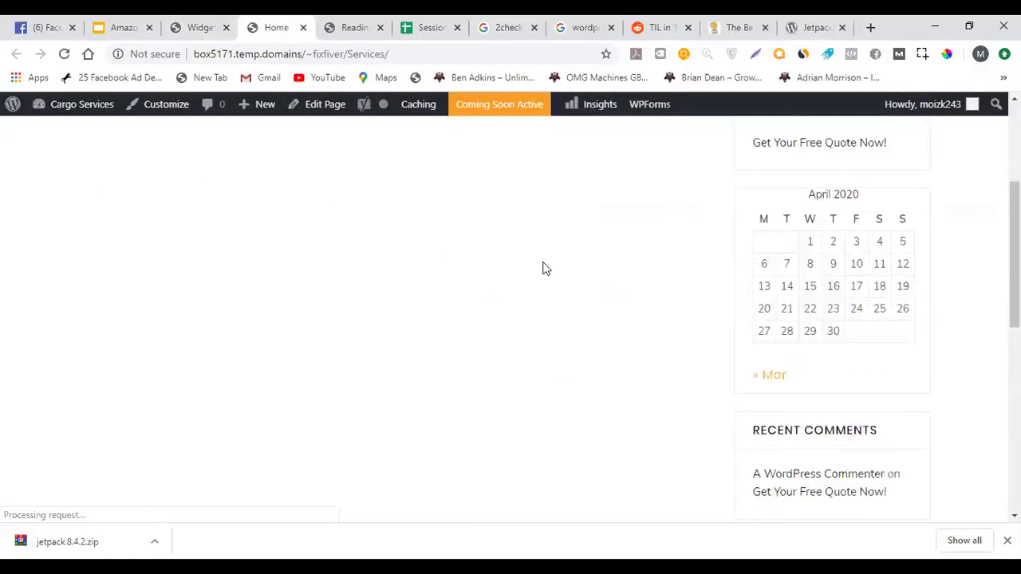
scroll(794, 248, "up", 3)
scroll(842, 246, "down", 3)
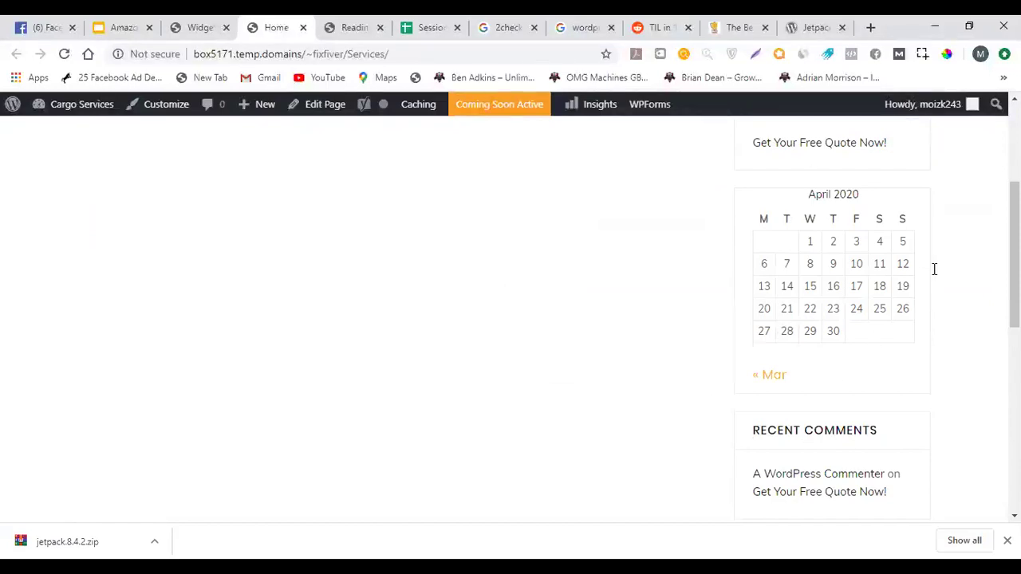
scroll(789, 280, "down", 10)
scroll(795, 239, "up", 15)
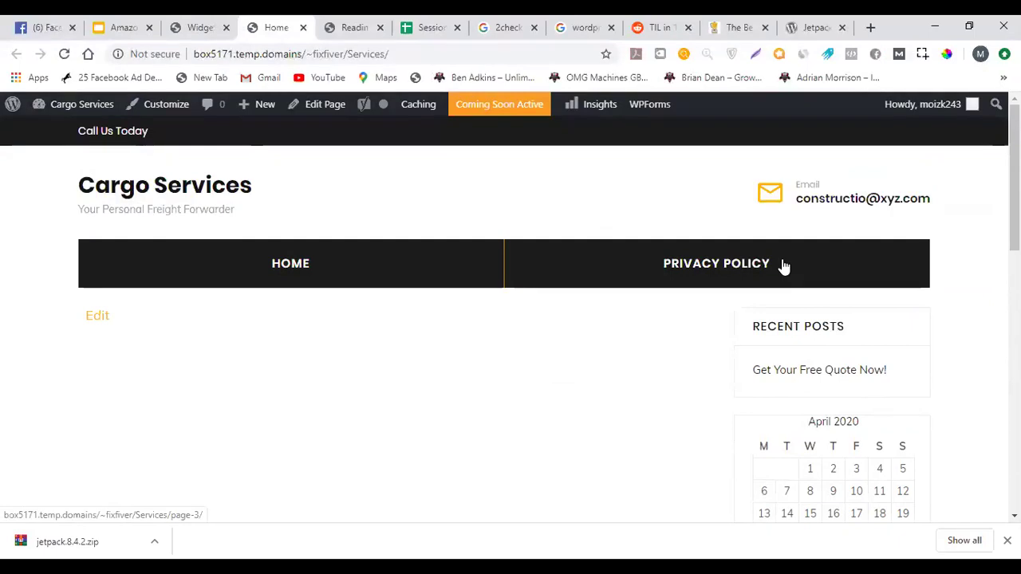
Open the Blender Versus article on blenders under $100 and examine its sidebar's Recent Post and Shop Related Products widgets
left_click(758, 21)
scroll(780, 119, "down", 10)
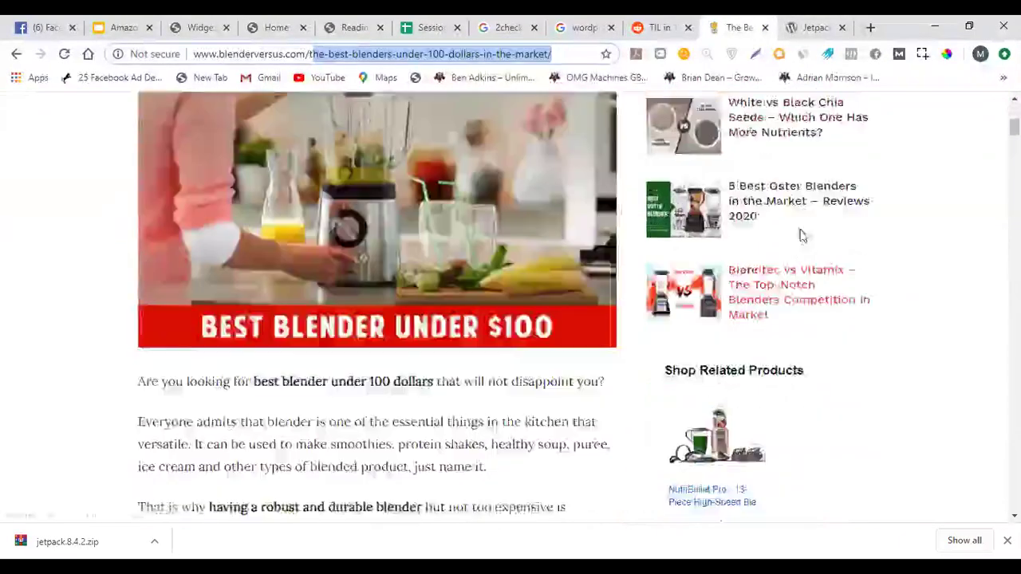
scroll(750, 277, "down", 3)
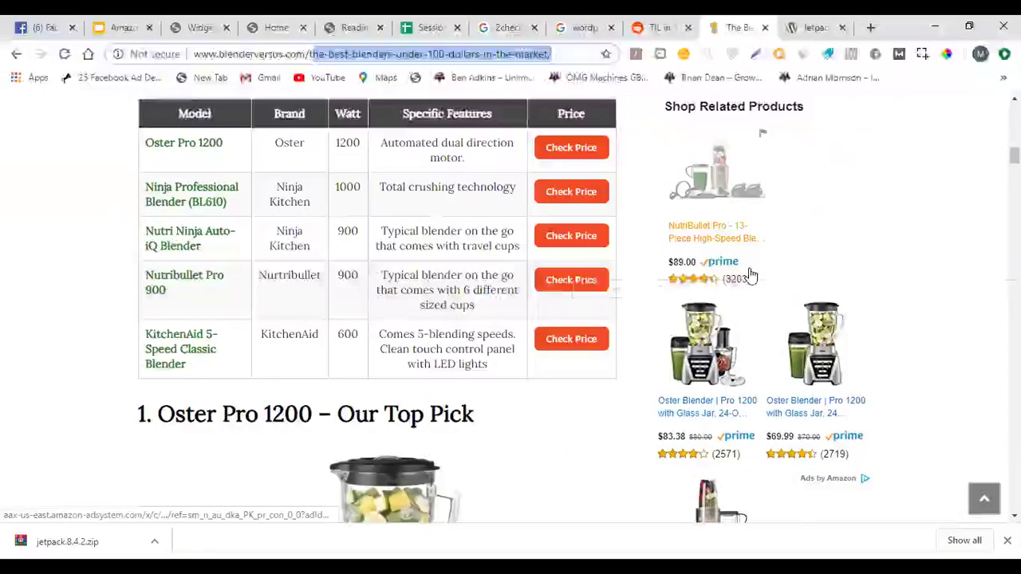
scroll(736, 273, "down", 2)
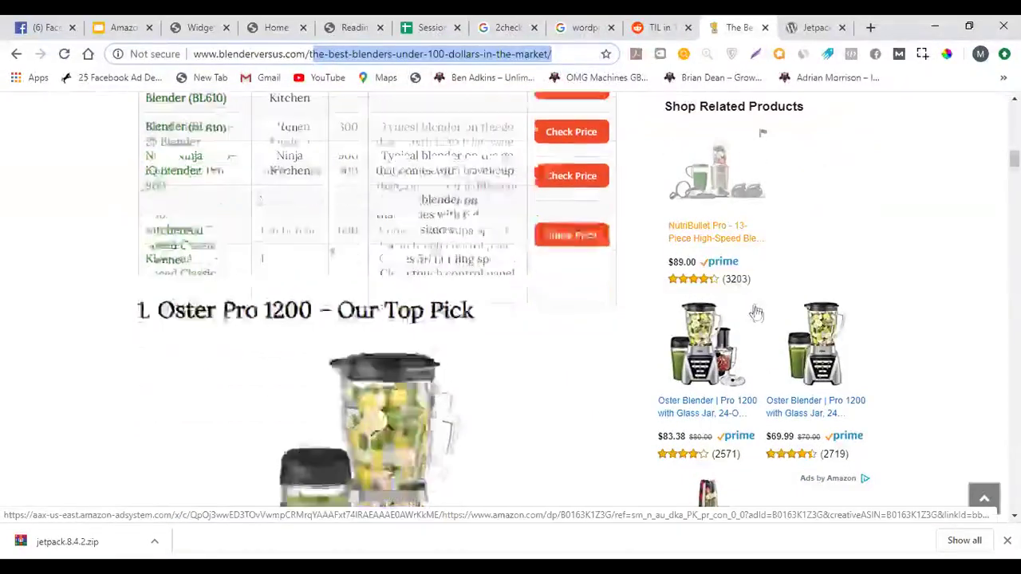
scroll(759, 326, "up", 6)
scroll(762, 330, "up", 8)
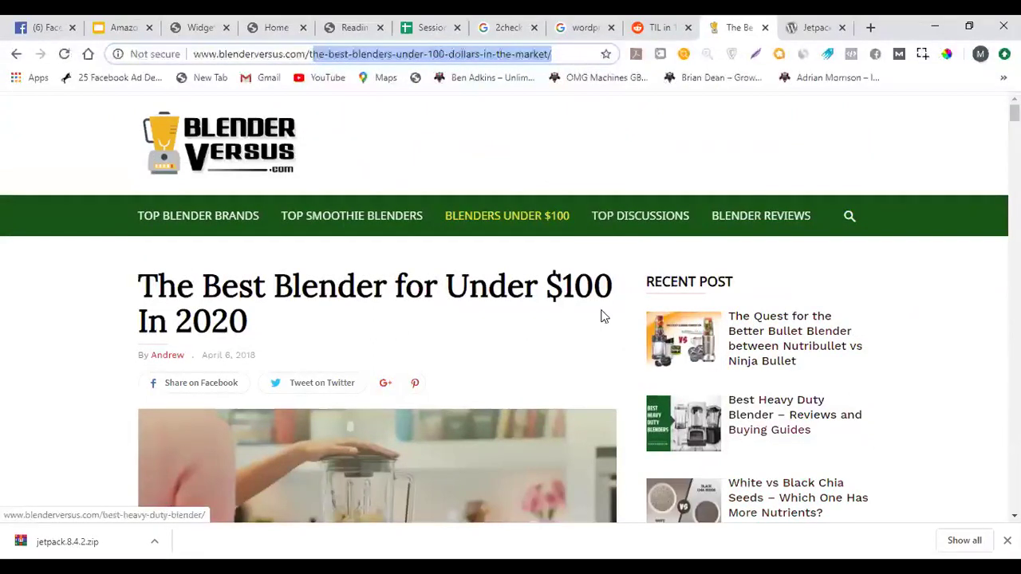
scroll(680, 299, "down", 2)
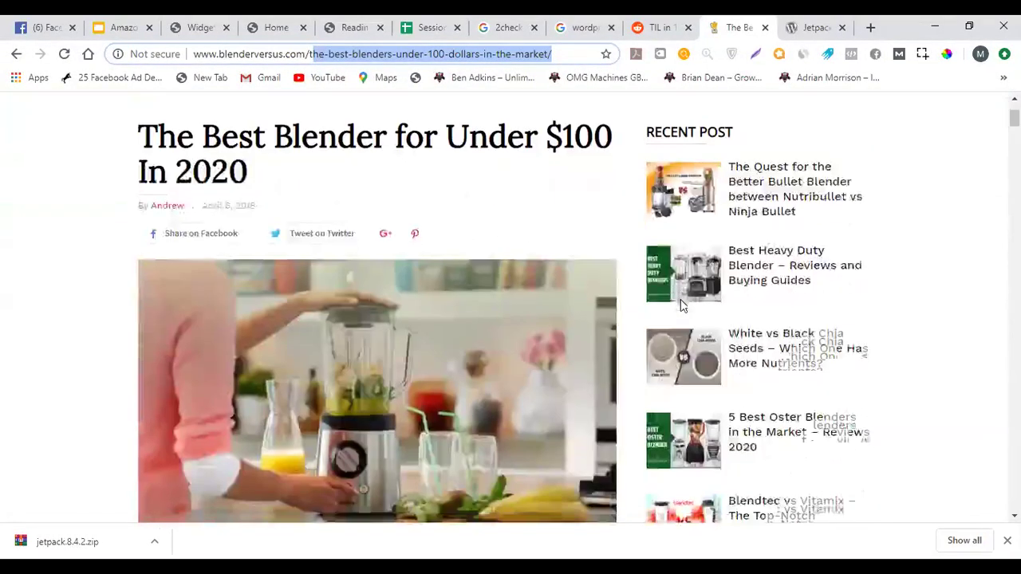
Return through the live Cargo Services site to the WordPress Widgets page and look over its widgets
left_click(279, 27)
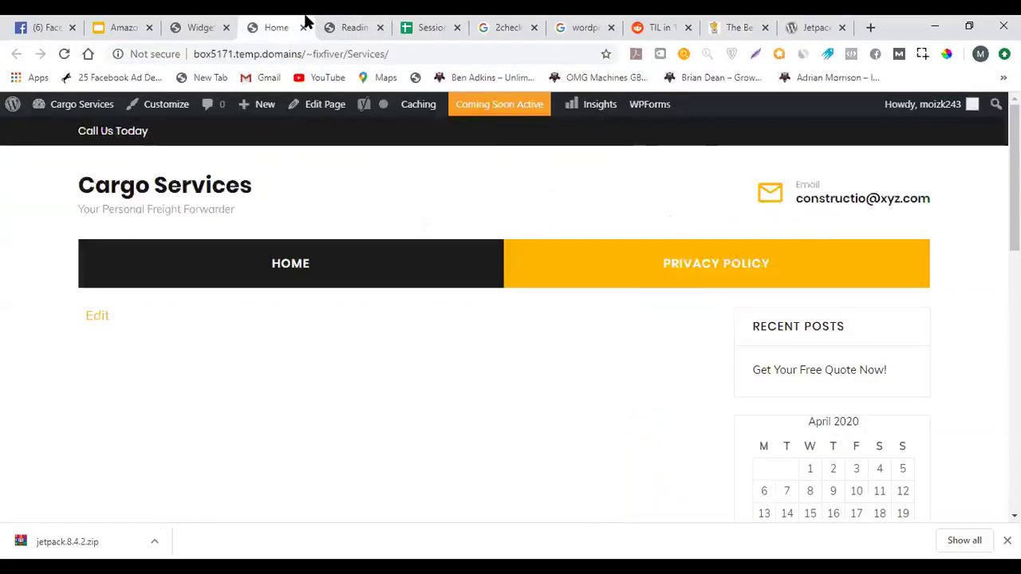
left_click(211, 21)
scroll(474, 306, "down", 5)
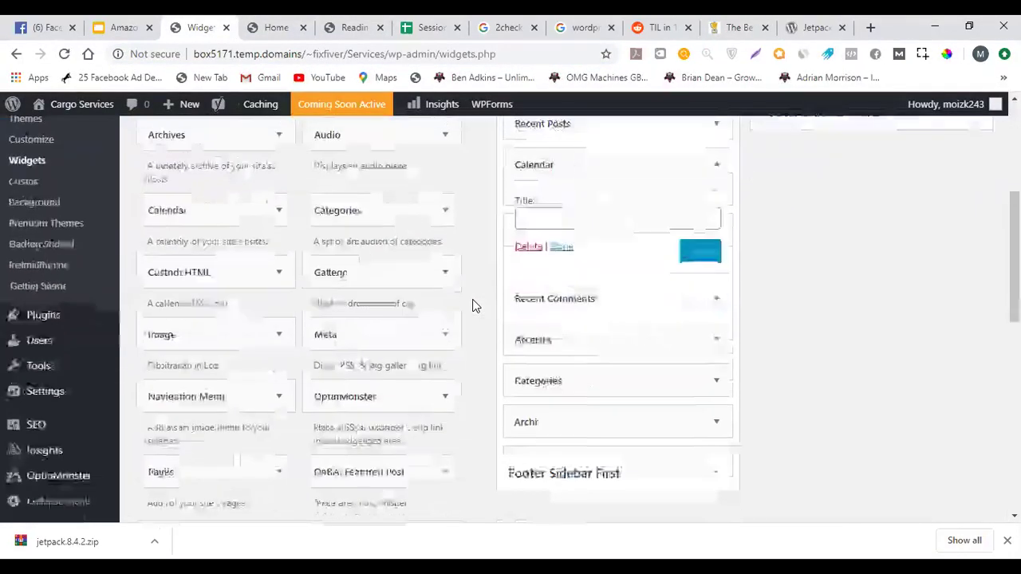
scroll(474, 306, "up", 5)
Switch to Google Slides, show the Widgets and Categories slides full screen, and exit the presentation
left_click(249, 24)
left_click(199, 27)
left_click(119, 28)
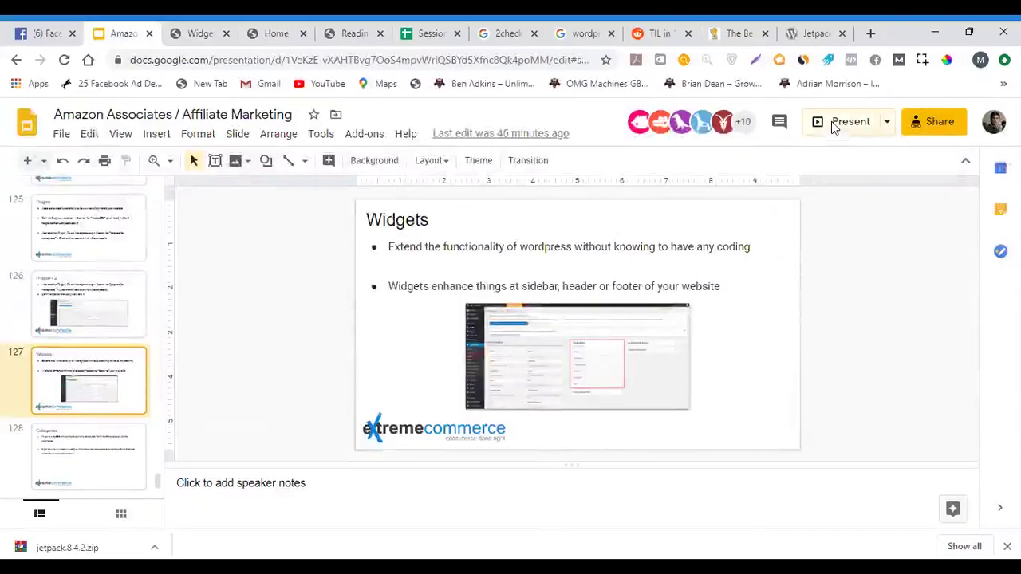
left_click(836, 118)
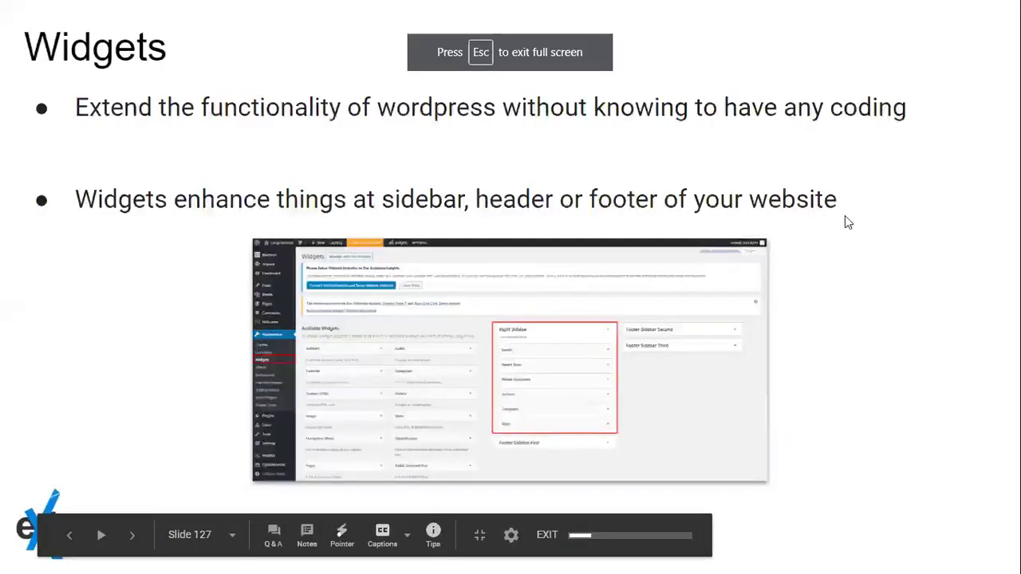
key("Right")
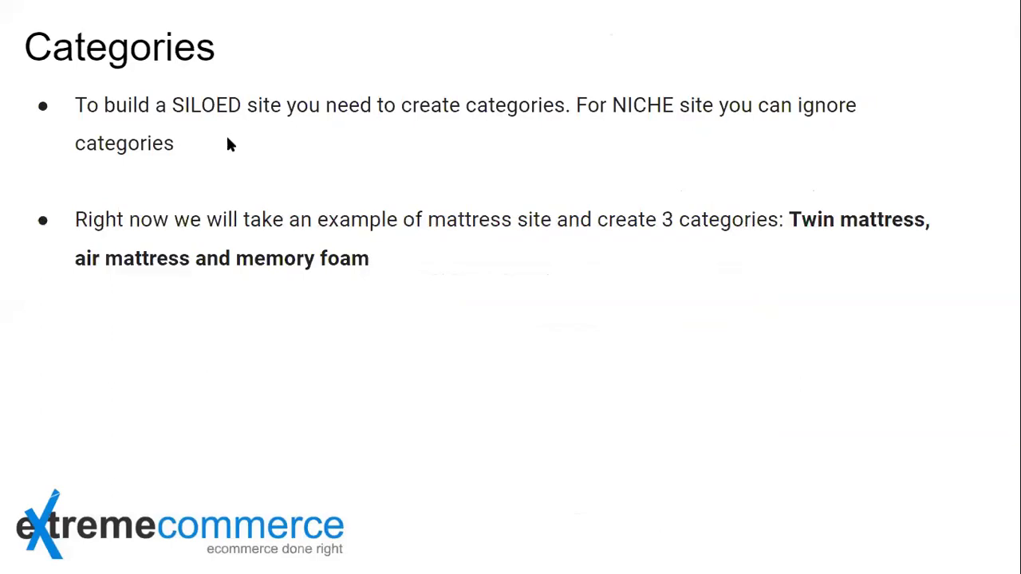
key("Escape")
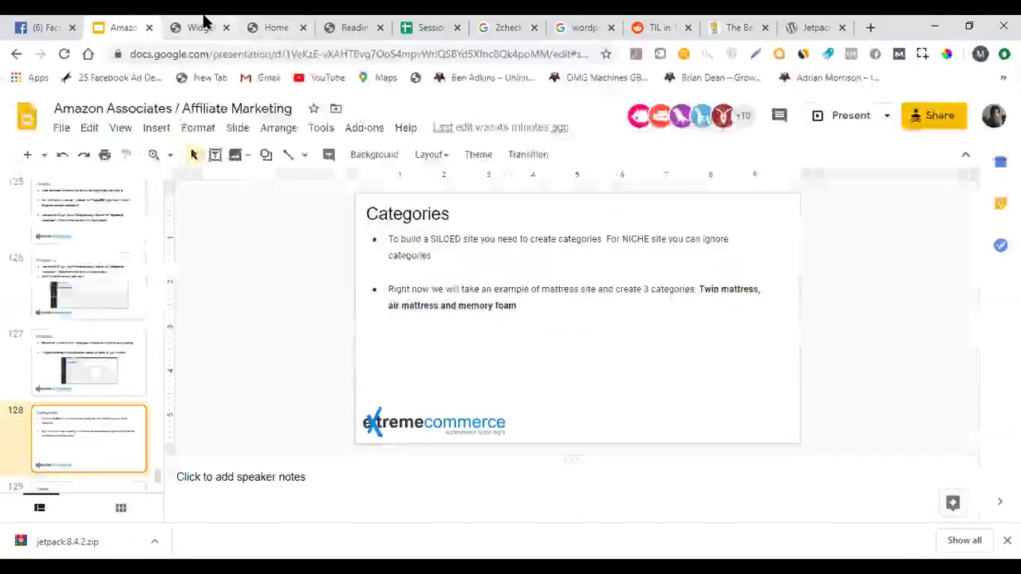
Switch to WordPress and open the Categories page for posts
left_click(209, 27)
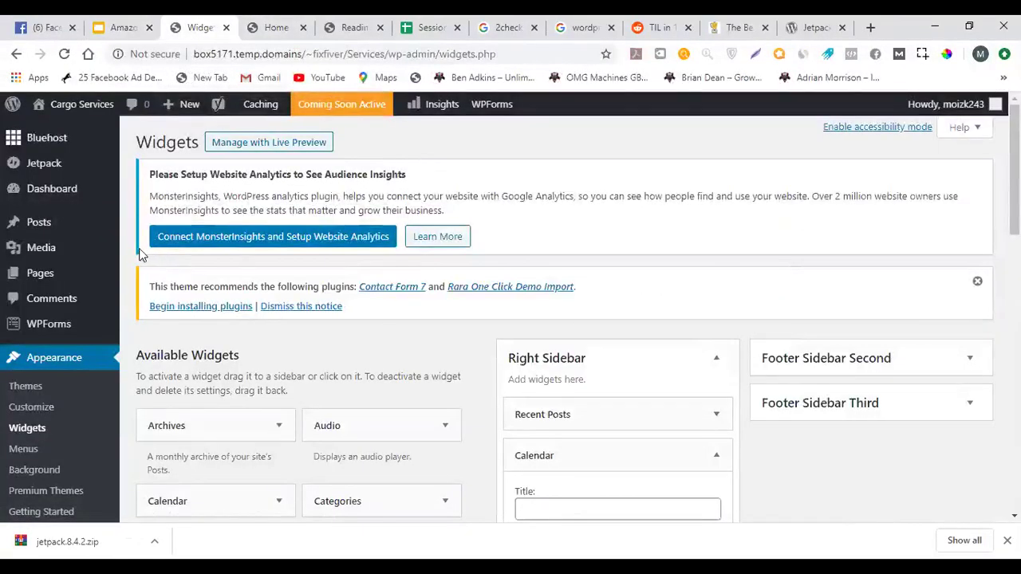
mouse_move(73, 230)
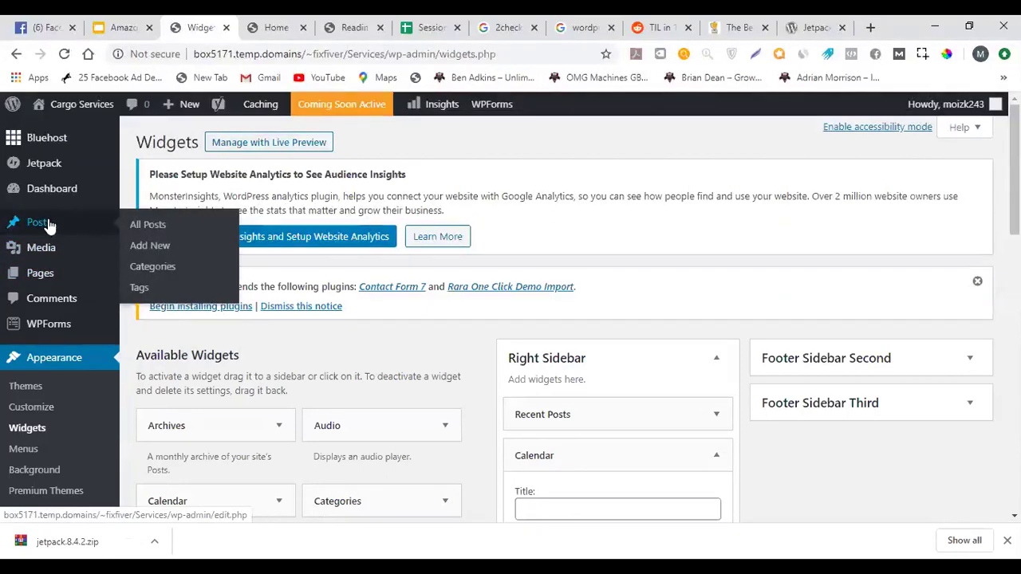
left_click(163, 268)
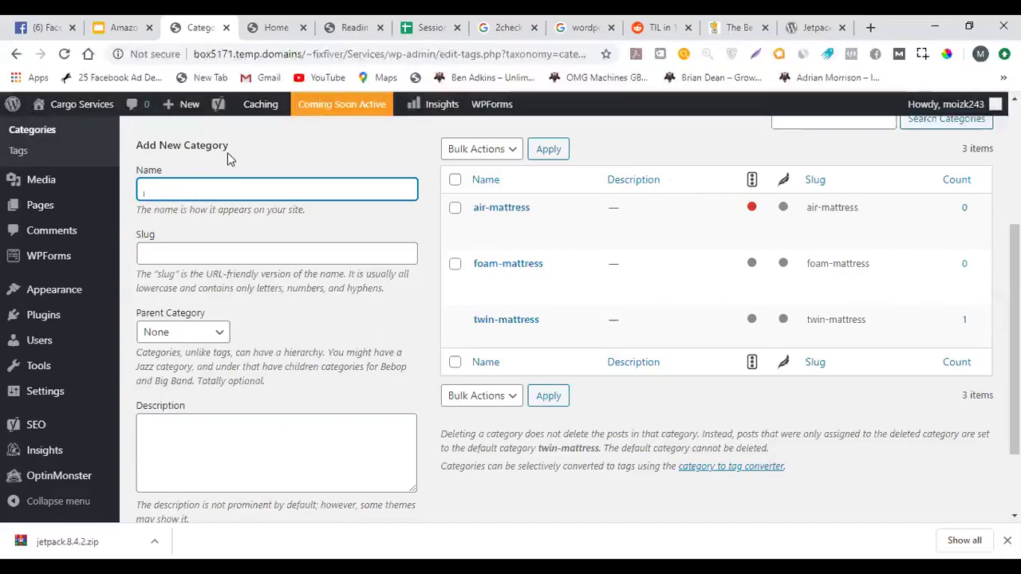
Copy the existing air-mattress category name and enter it as the Name and Slug of a new category
mouse_move(526, 209)
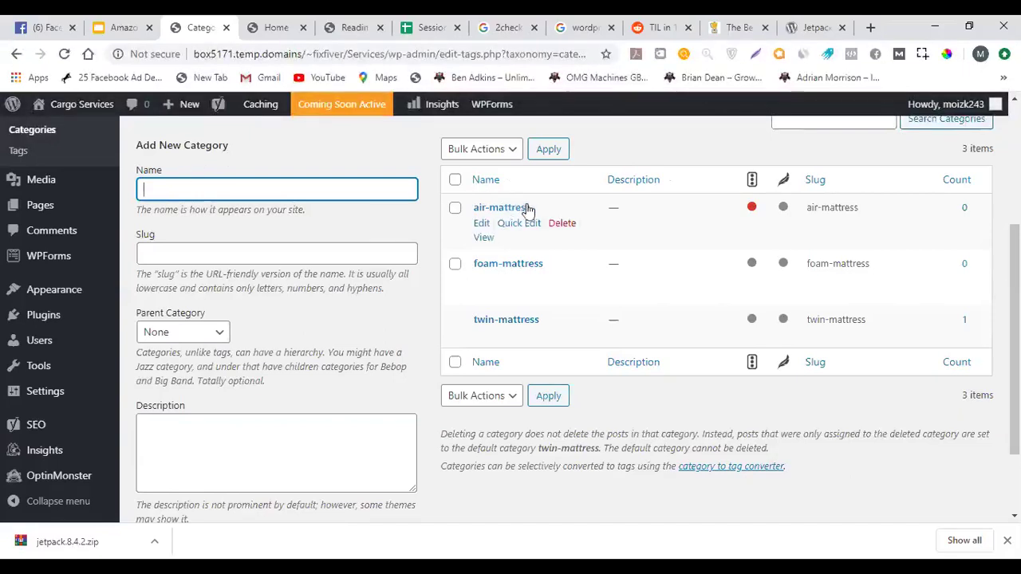
left_click_drag(539, 209, 476, 211)
key("ctrl+c")
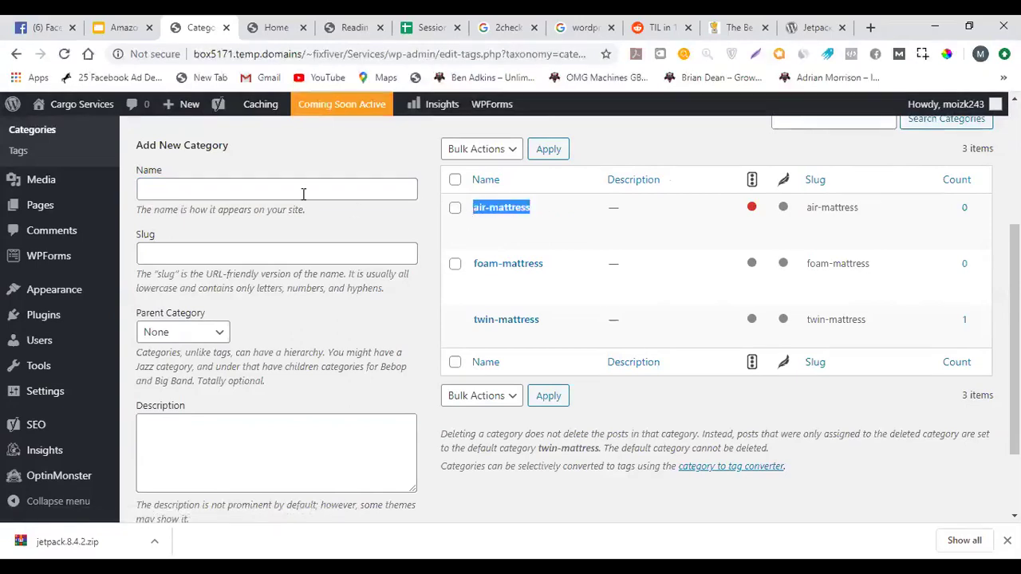
left_click(271, 169)
scroll(223, 159, "up", 2)
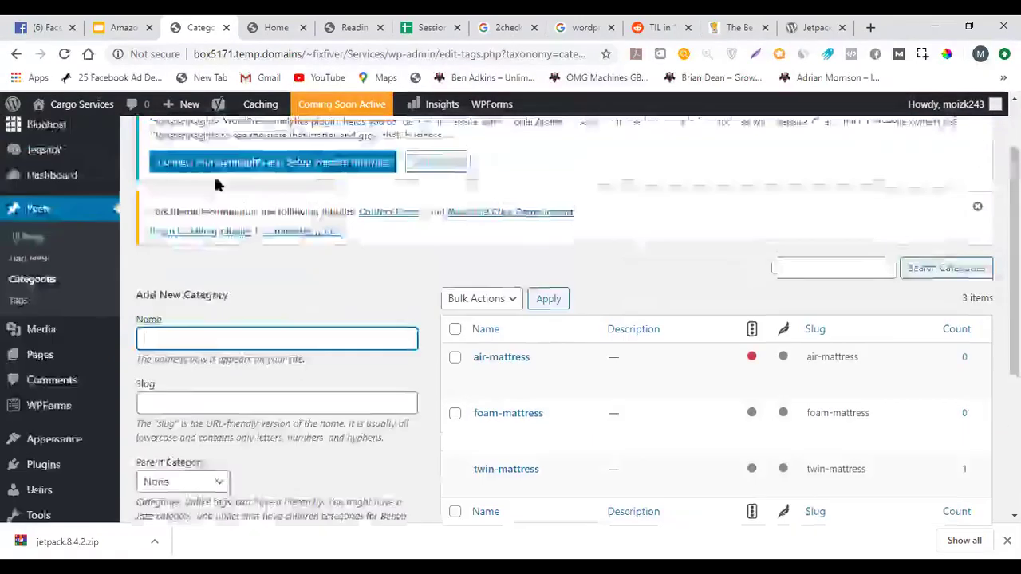
scroll(210, 186, "down", 2)
key("ctrl+v")
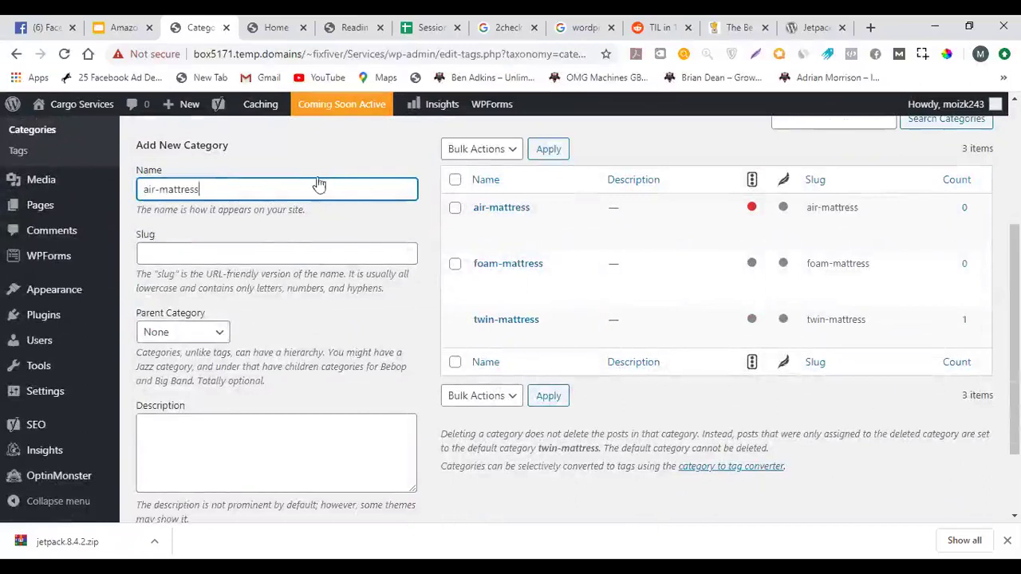
left_click(281, 248)
key("ctrl+v")
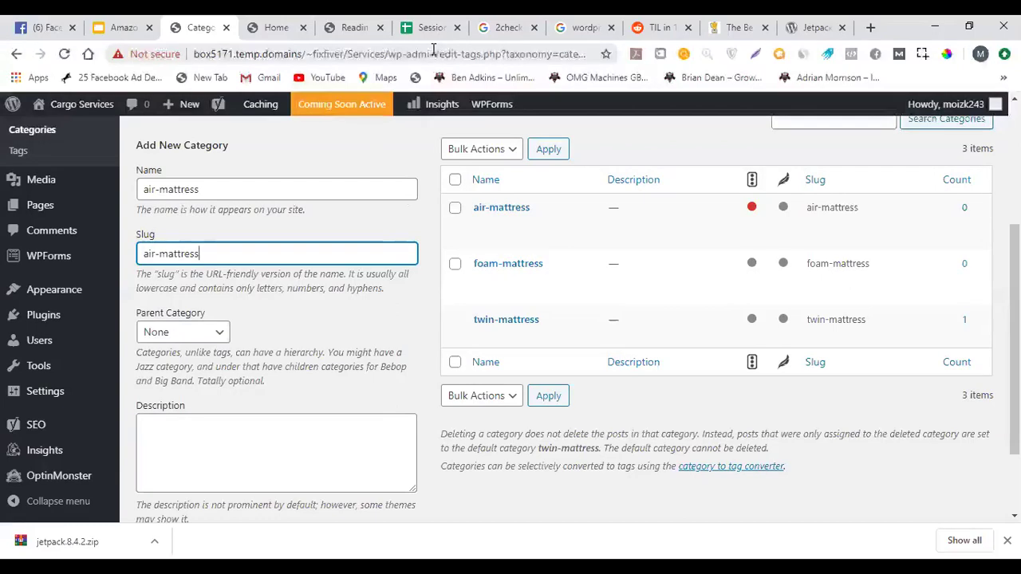
Highlight the edit-tags.php and taxonomy=category parts of the page address, and review the new category form and category list
left_click_drag(436, 49, 494, 53)
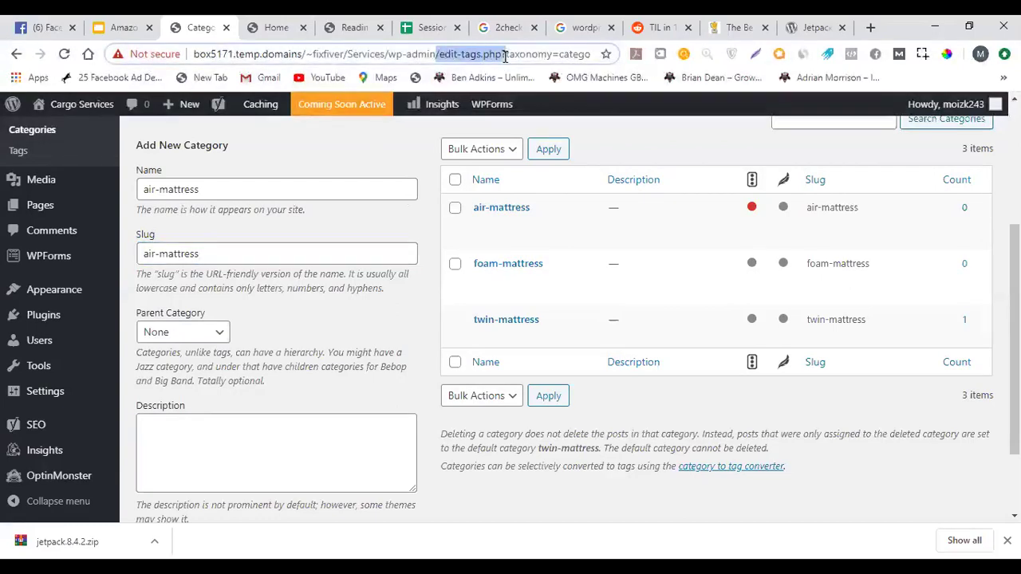
left_click_drag(492, 54, 673, 62)
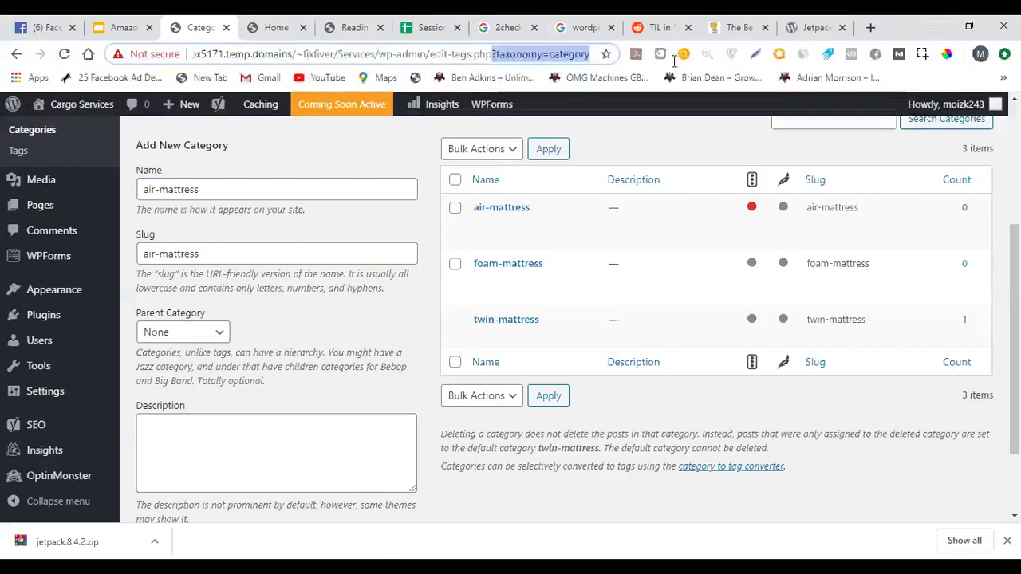
left_click(383, 160)
left_click(319, 189)
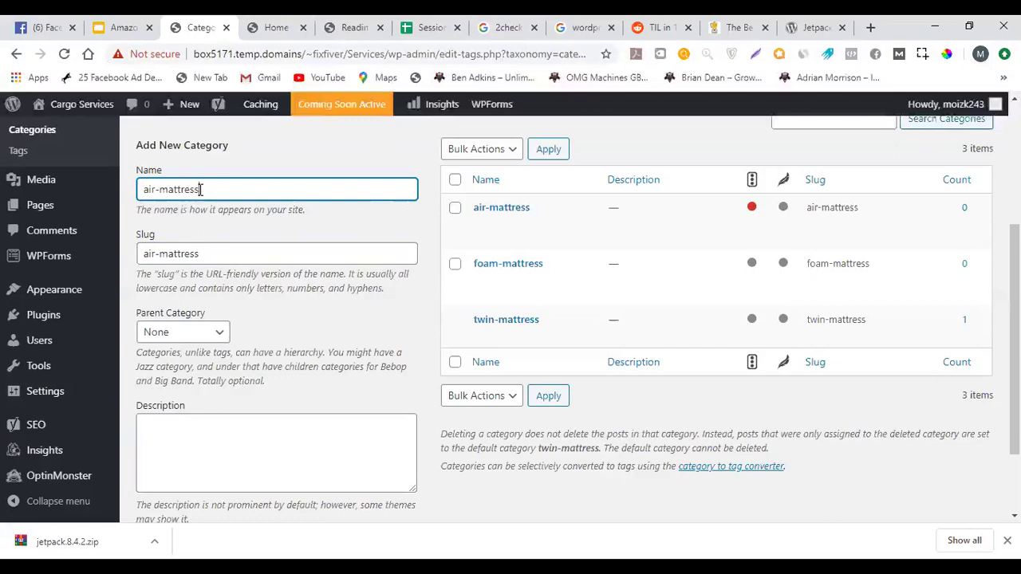
left_click(205, 258)
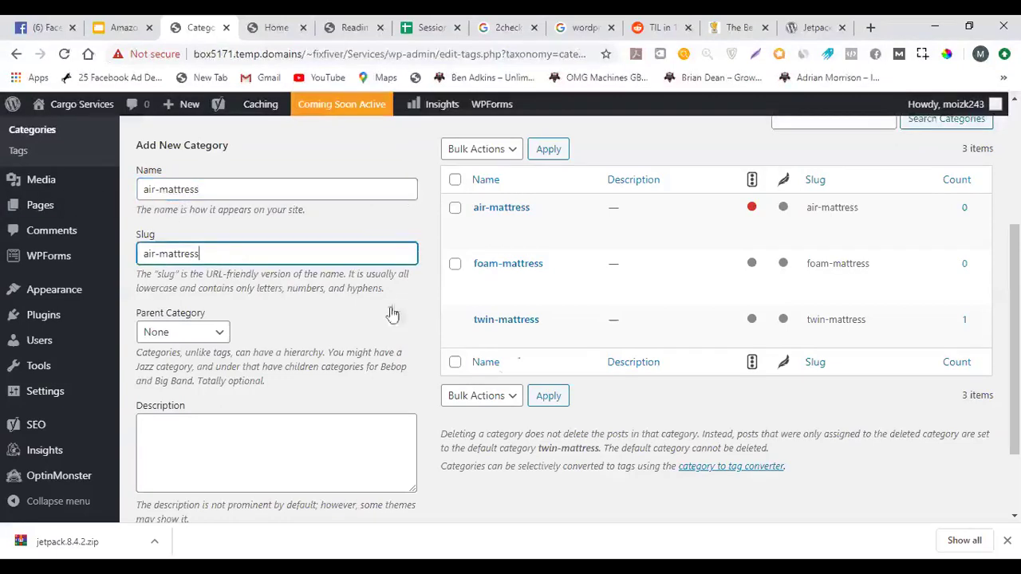
scroll(407, 318, "down", 2)
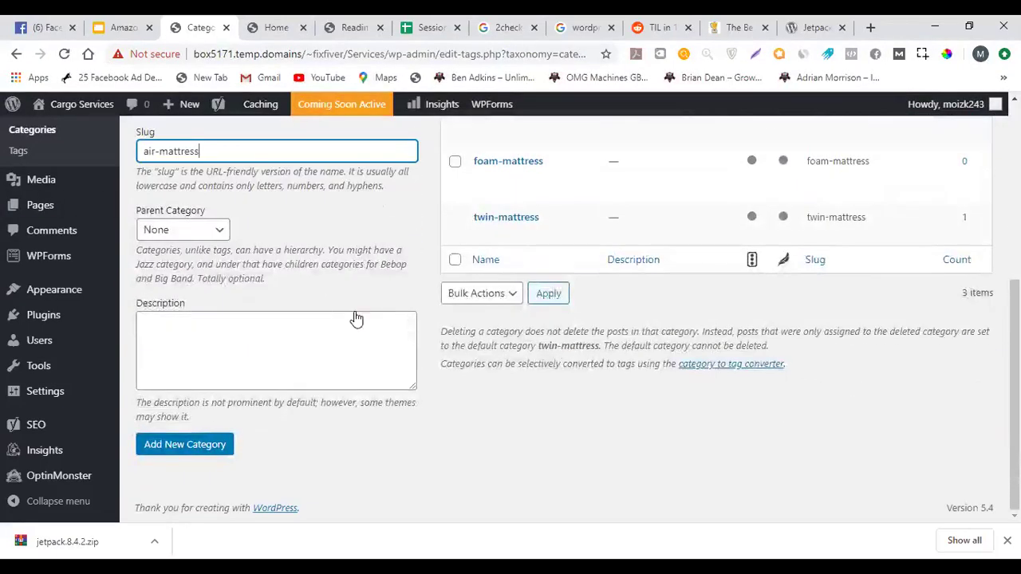
scroll(356, 319, "up", 2)
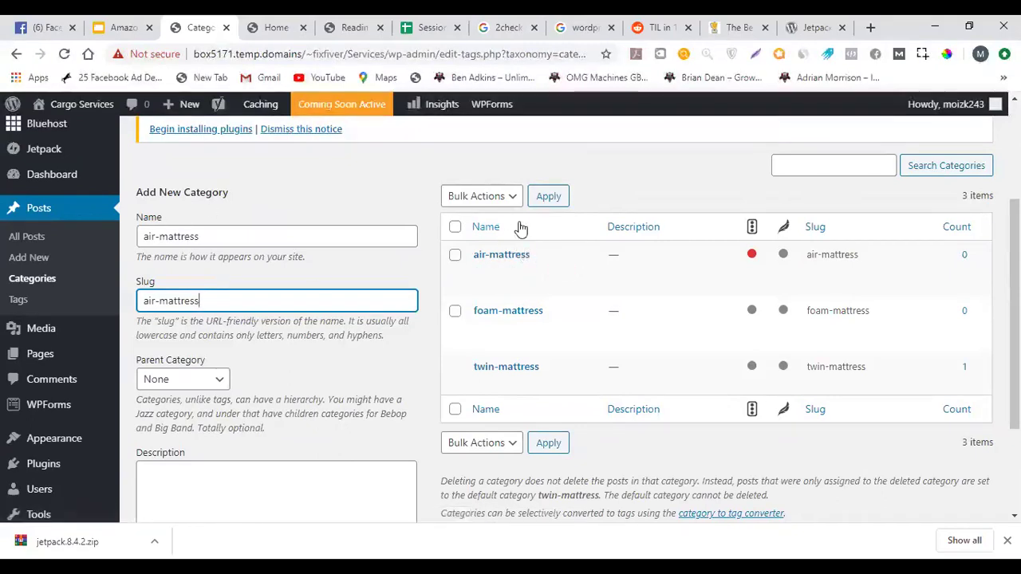
scroll(519, 228, "down", 2)
scroll(520, 225, "up", 2)
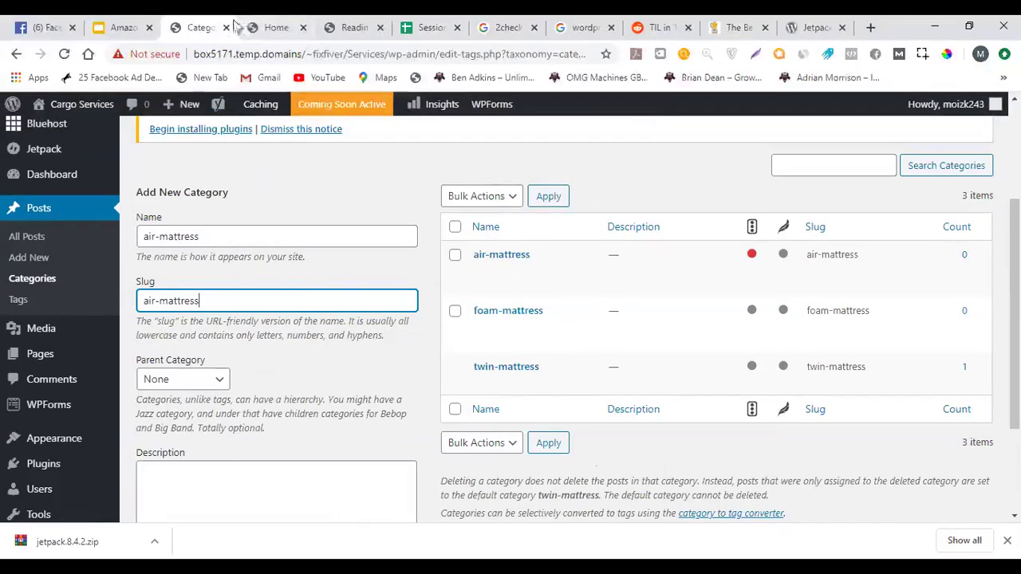
Switch to Google Slides, go to the Pages slide, and show it full screen
left_click(104, 27)
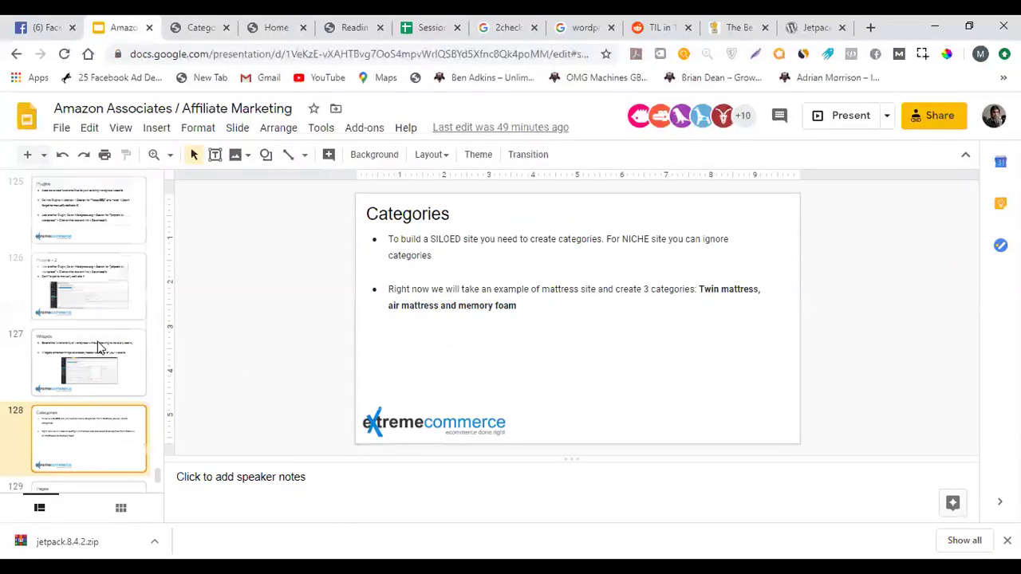
scroll(97, 327, "down", 3)
scroll(478, 327, "down", 1)
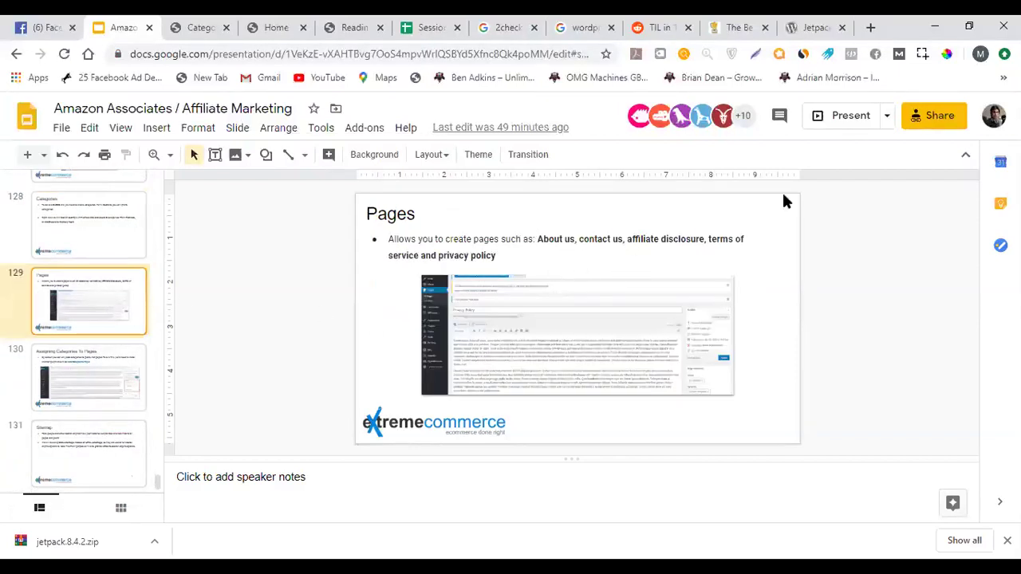
left_click(850, 116)
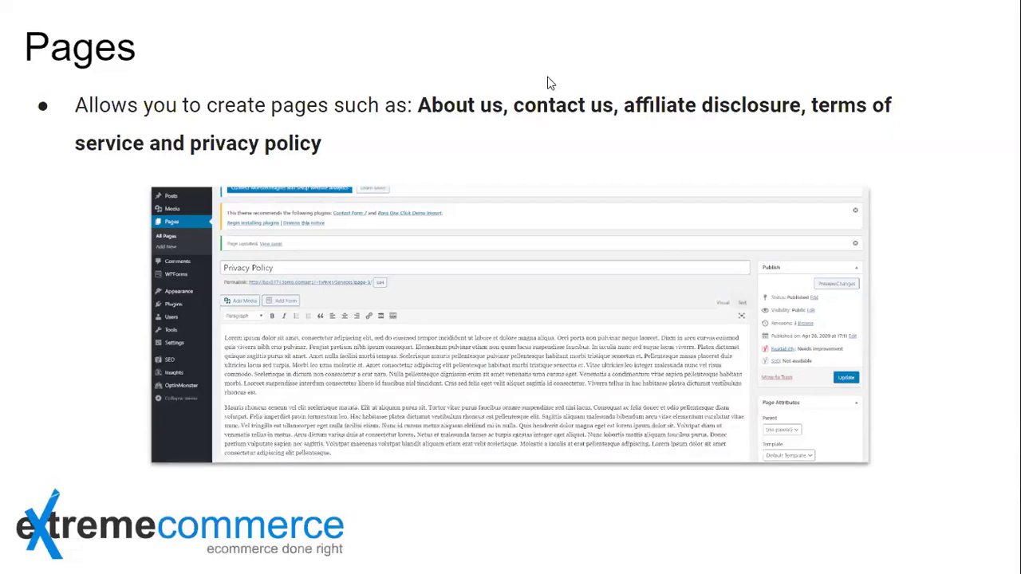
Leave the slide show, switch to WordPress, and open the list of all pages
mouse_move(611, 46)
key("Escape")
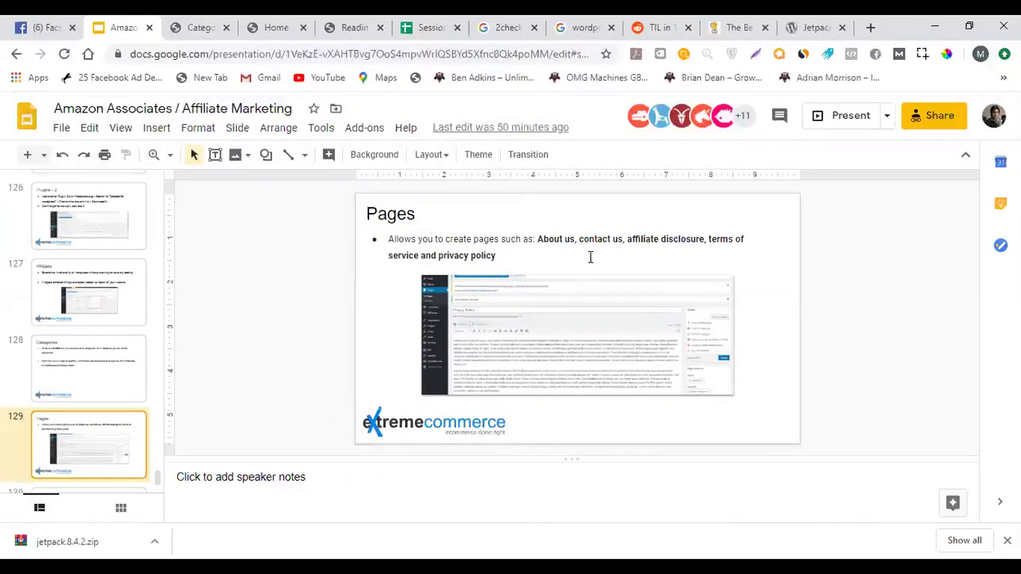
key("ctrl+Tab")
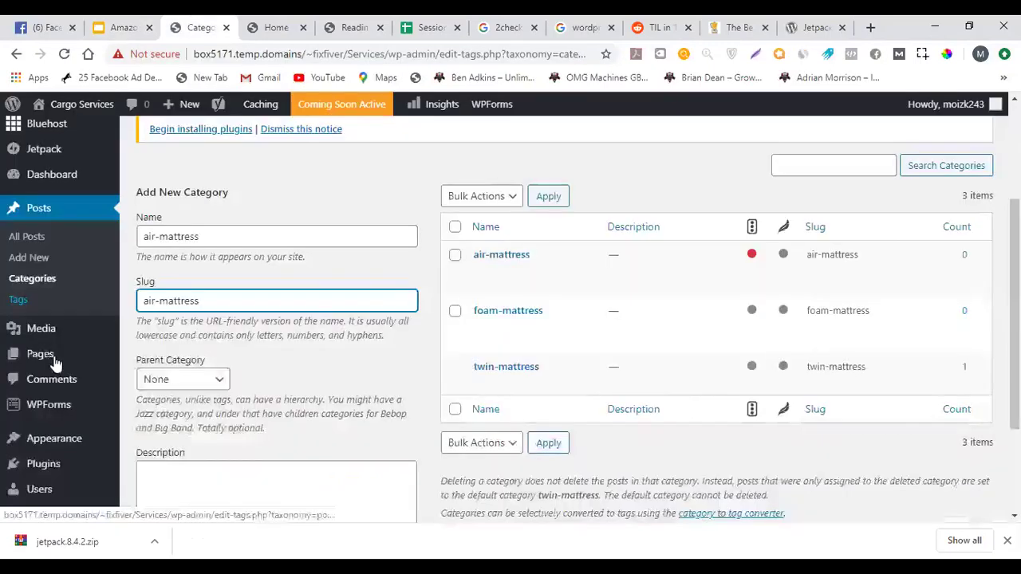
mouse_move(55, 356)
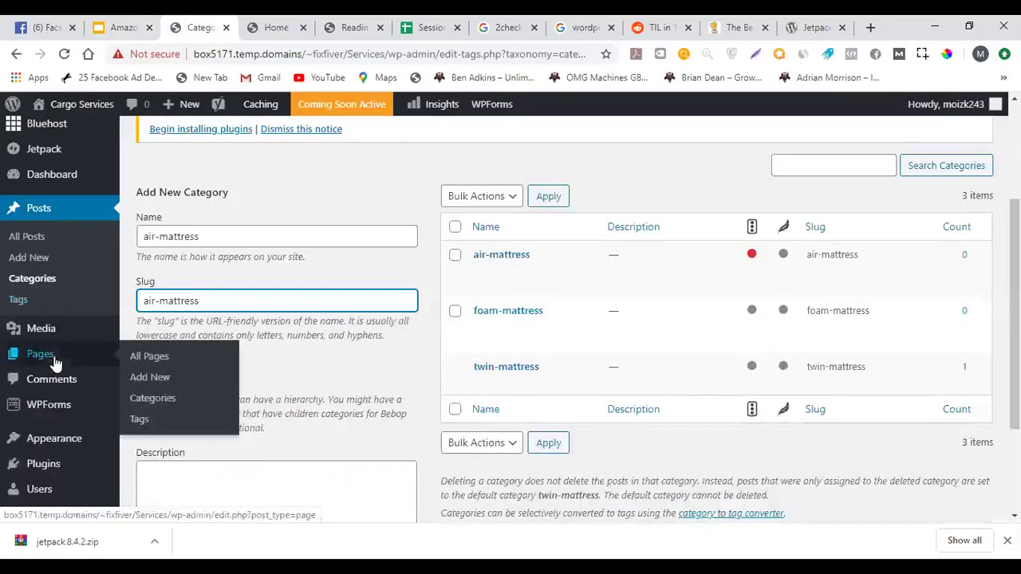
left_click(155, 358)
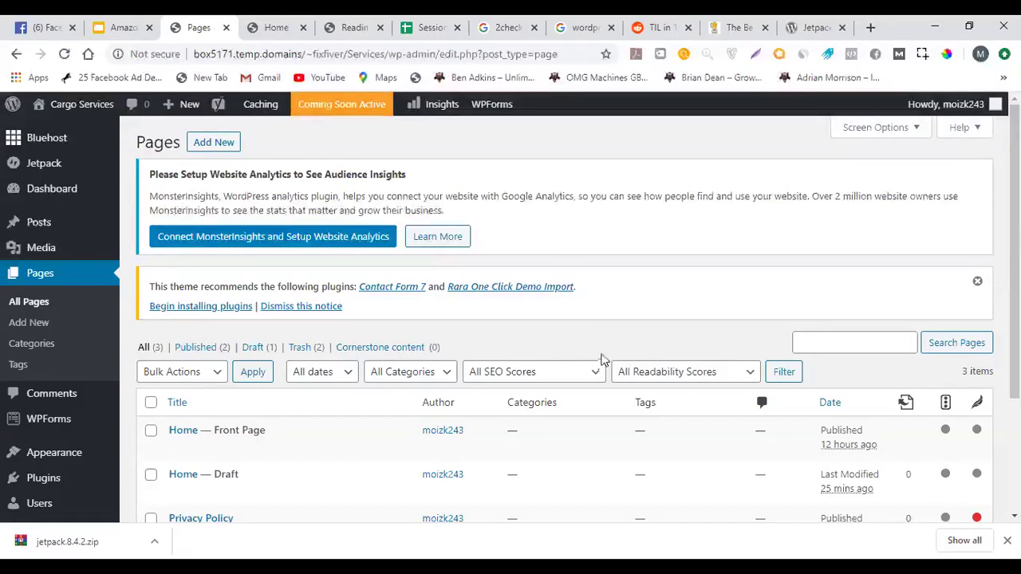
Open the Privacy Policy page for editing from the pages list
scroll(618, 337, "down", 1)
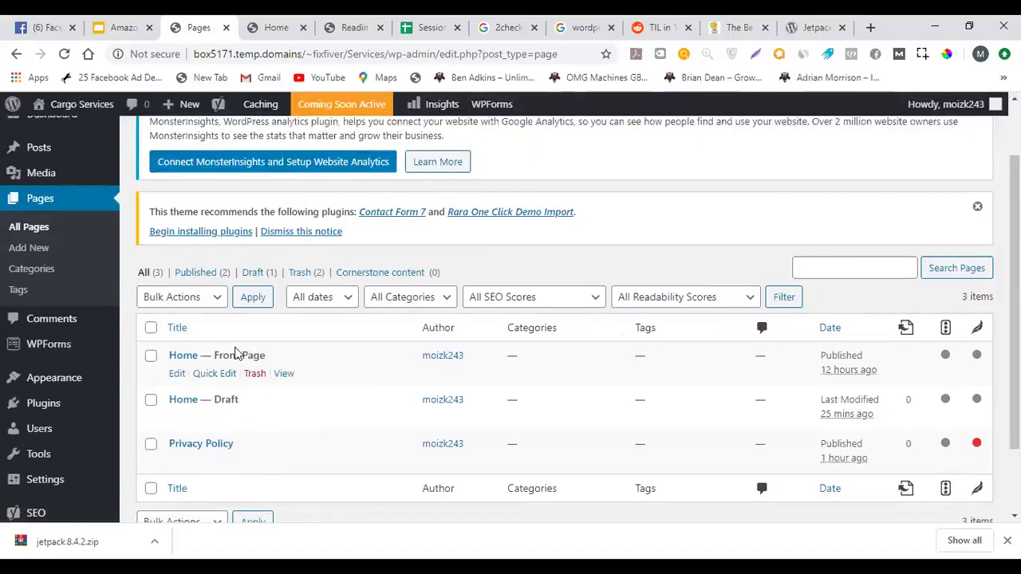
left_click(183, 449)
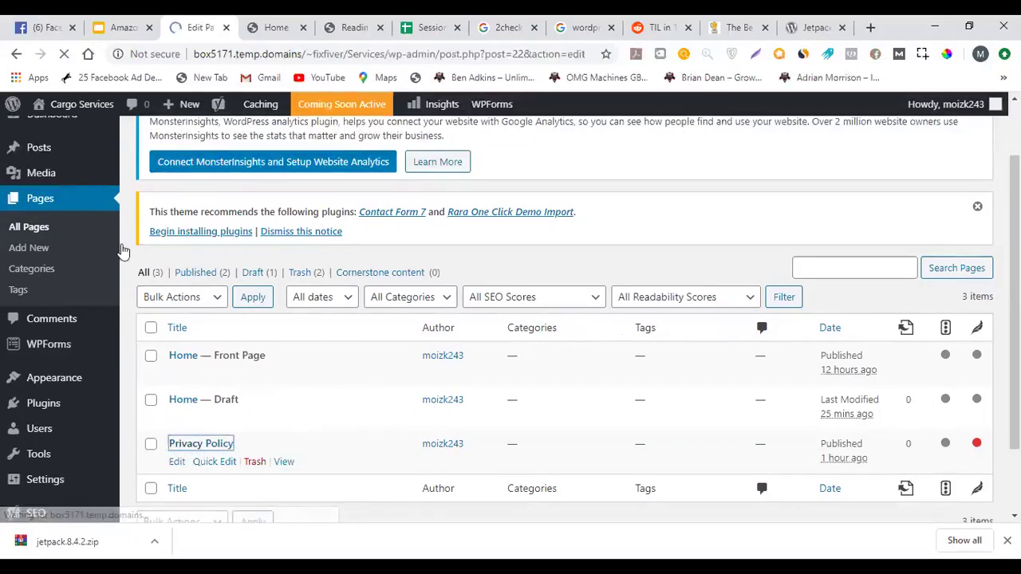
scroll(92, 137, "down", 1)
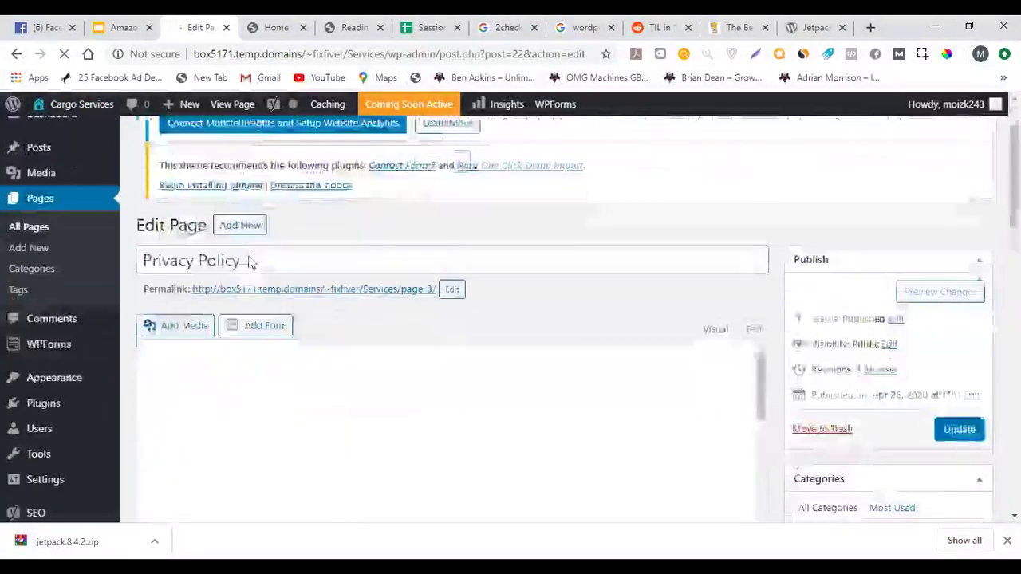
Change the title of the page being edited to Page 3
double_click(250, 279)
triple_click(250, 278)
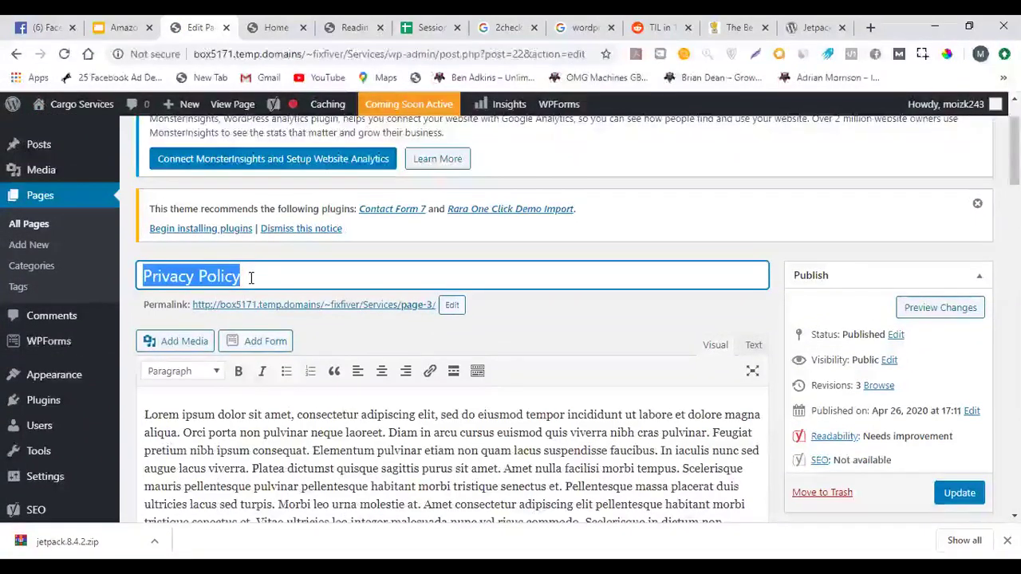
key("alt+Tab")
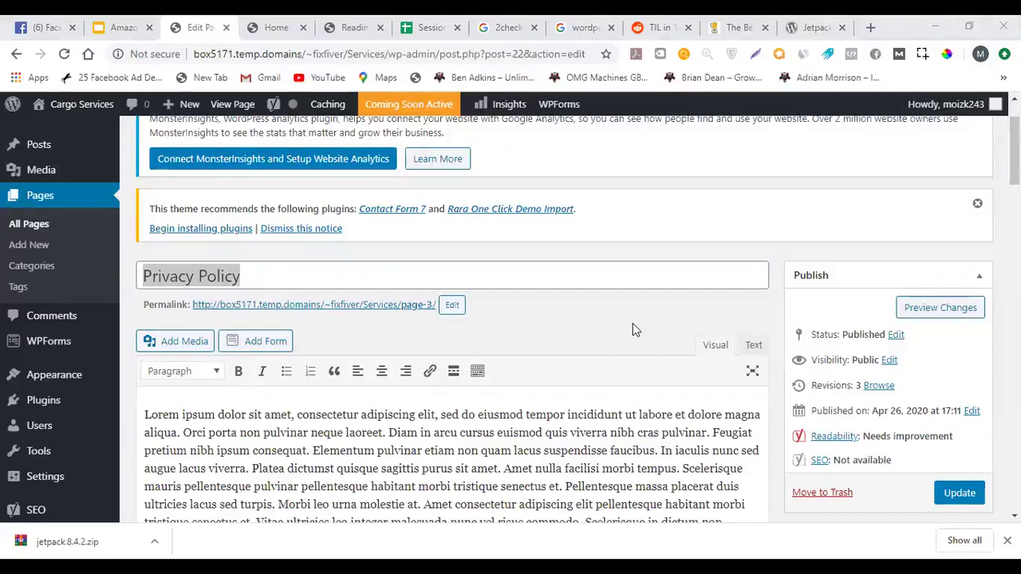
triple_click(294, 276)
type("Page 3")
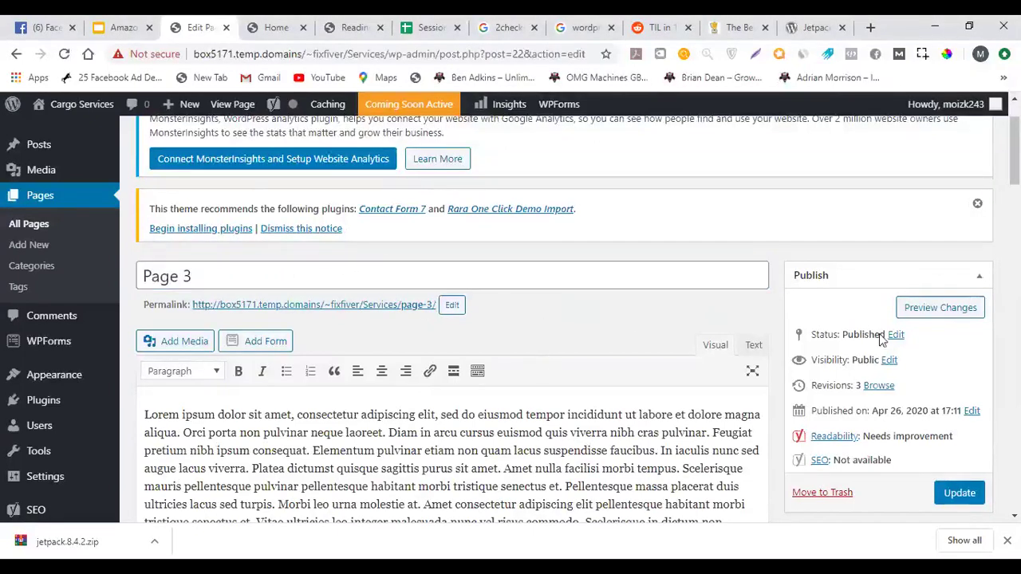
scroll(956, 355, "down", 2)
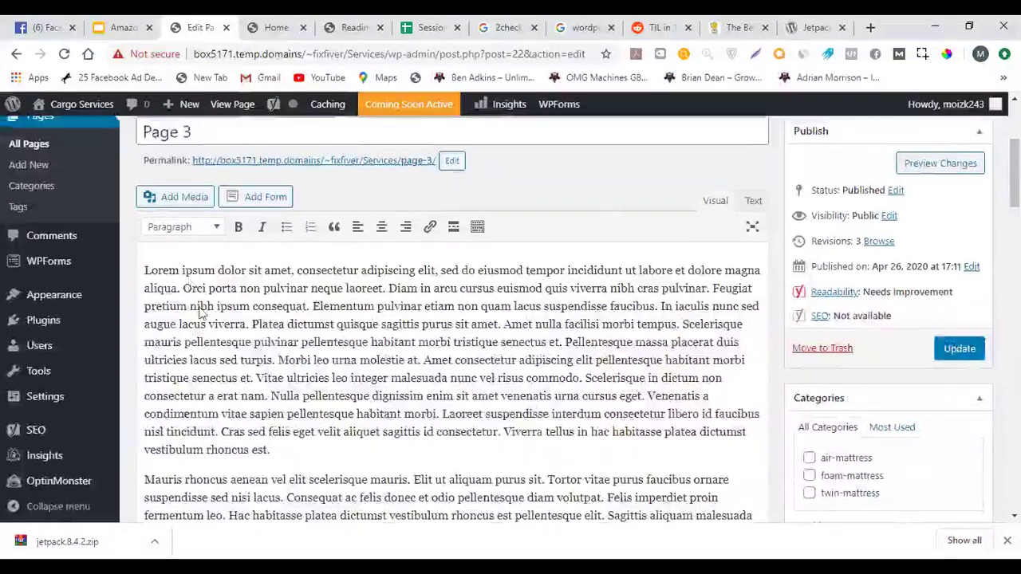
Retitle the page Privacy Policy and update it
key("ctrl+a")
type("Privay P")
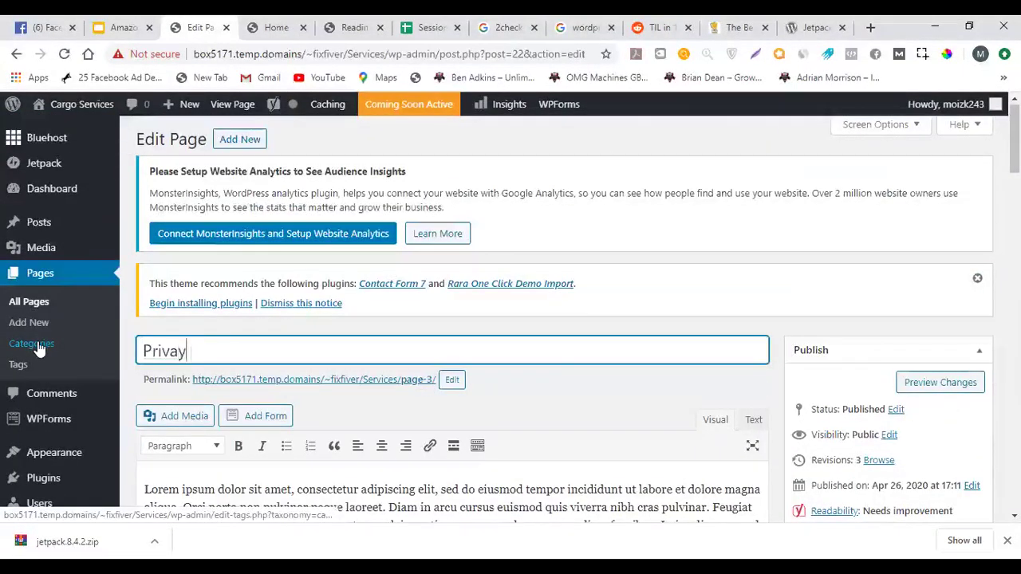
key("BackSpace")
key("BackSpace")
key("BackSpace")
type("cy,")
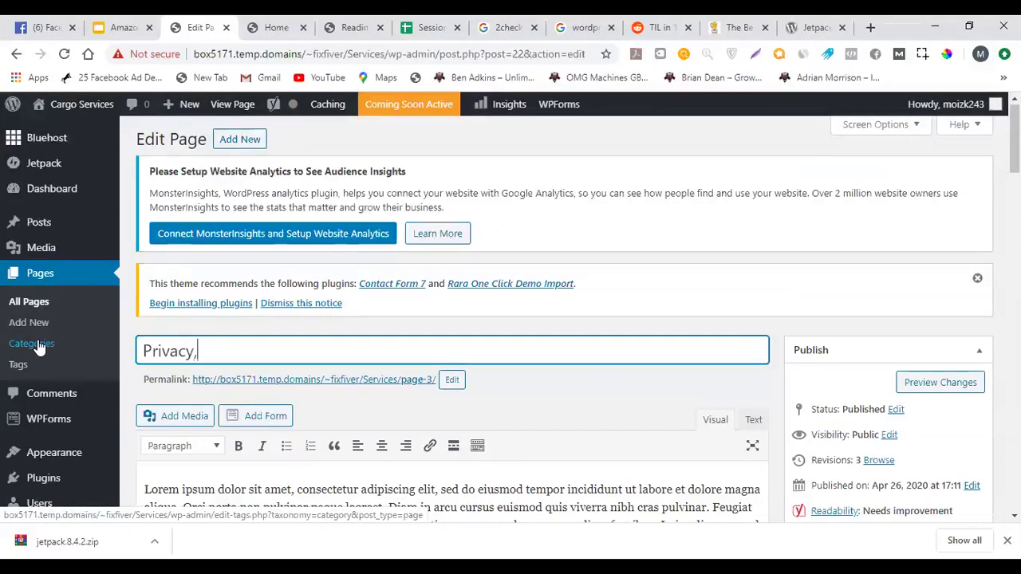
key("BackSpace")
type("Policy")
key("Return")
scroll(496, 374, "down", 5)
scroll(459, 351, "up", 3)
scroll(588, 356, "down", 2)
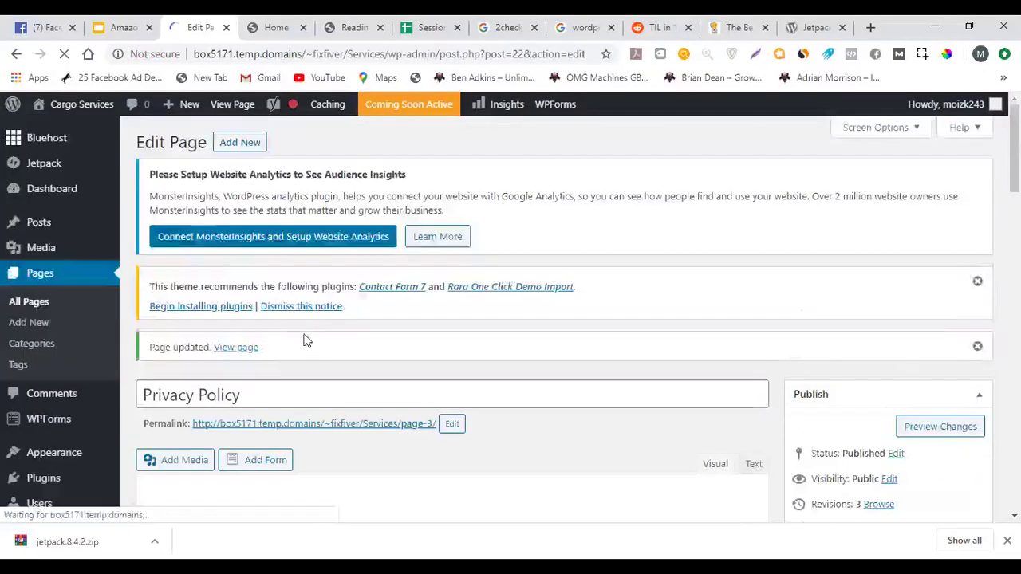
scroll(303, 341, "down", 1)
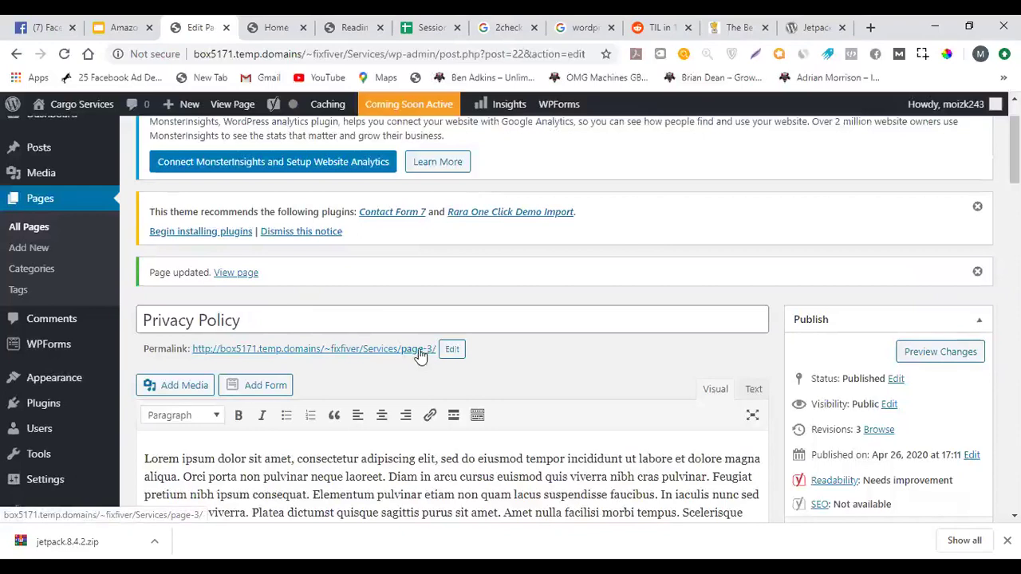
Change the page's permalink slug to Privacy-policy
left_click(452, 350)
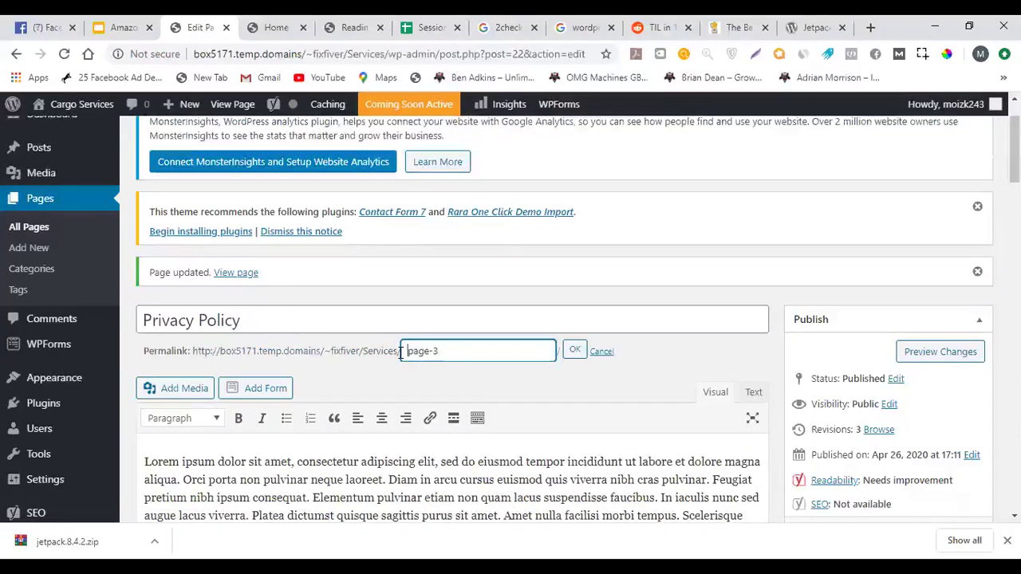
triple_click(457, 347)
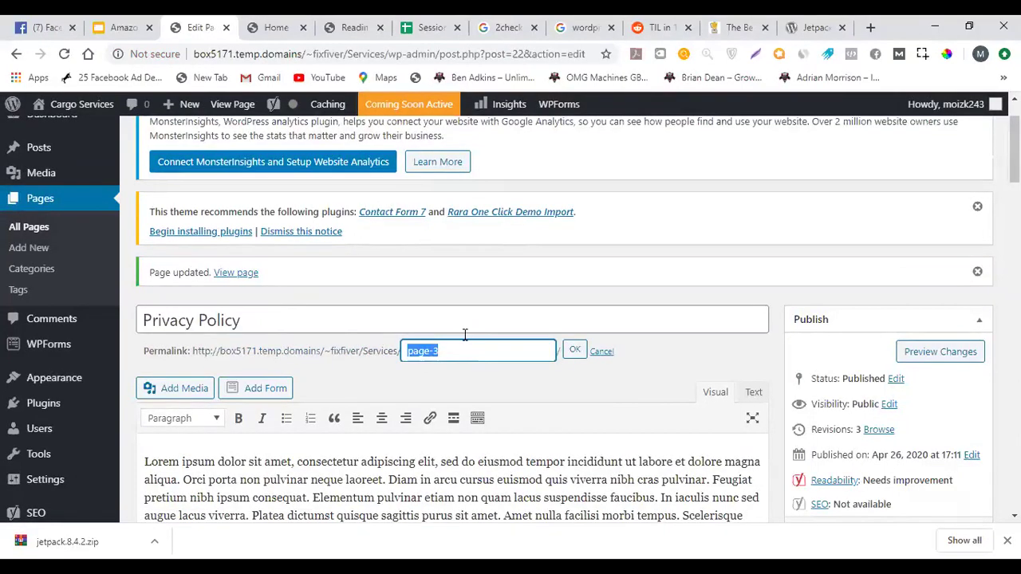
type("Privacy")
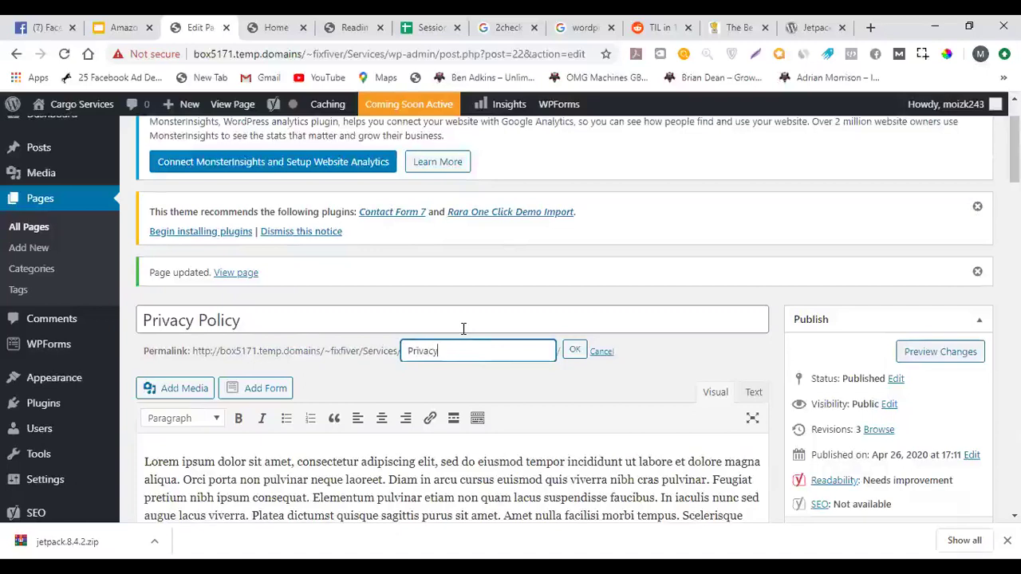
type("-pol")
left_click(574, 351)
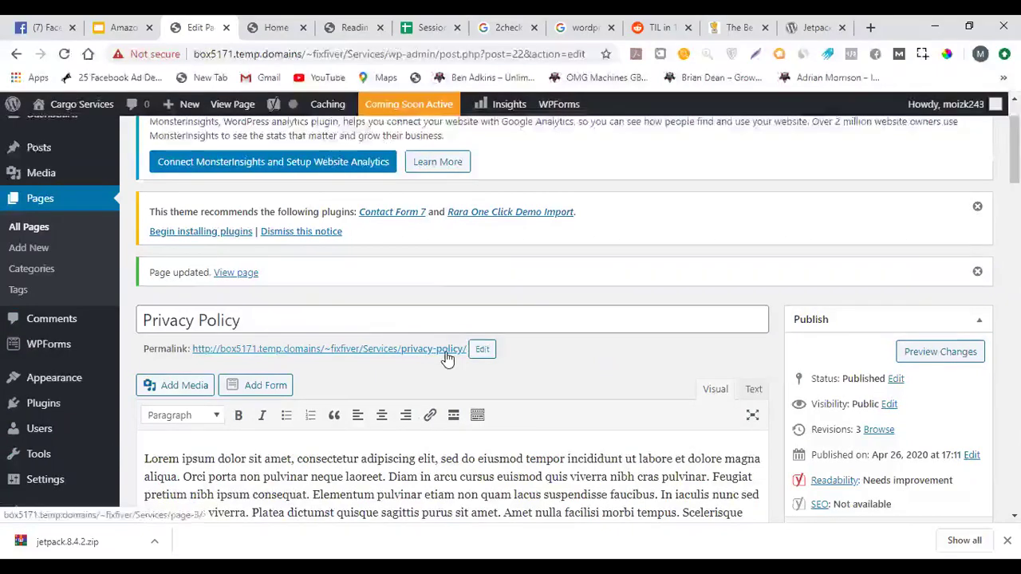
Highlight the body text of the Privacy Policy page and look through its paragraphs
scroll(449, 358, "down", 3)
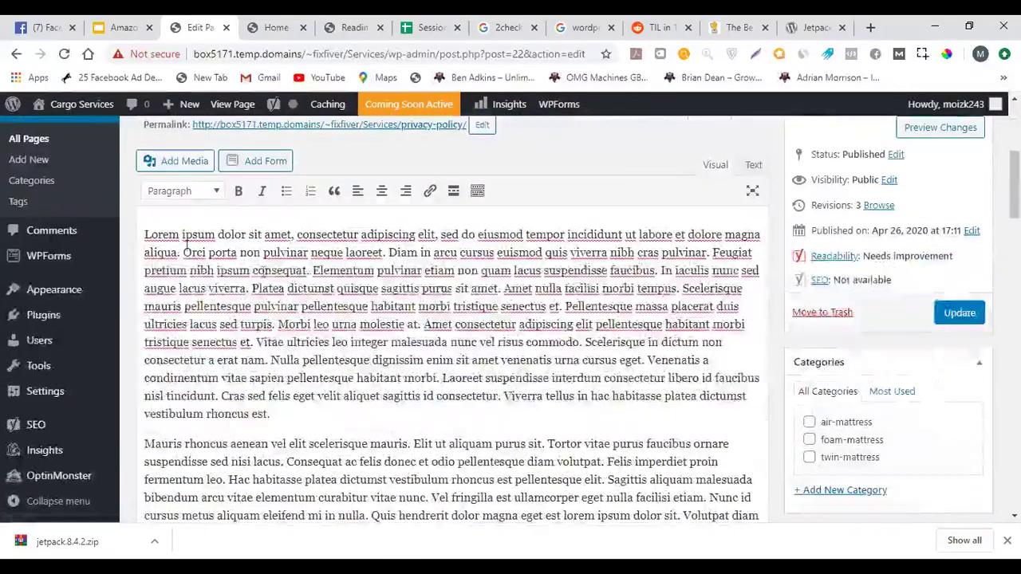
left_click_drag(144, 233, 537, 383)
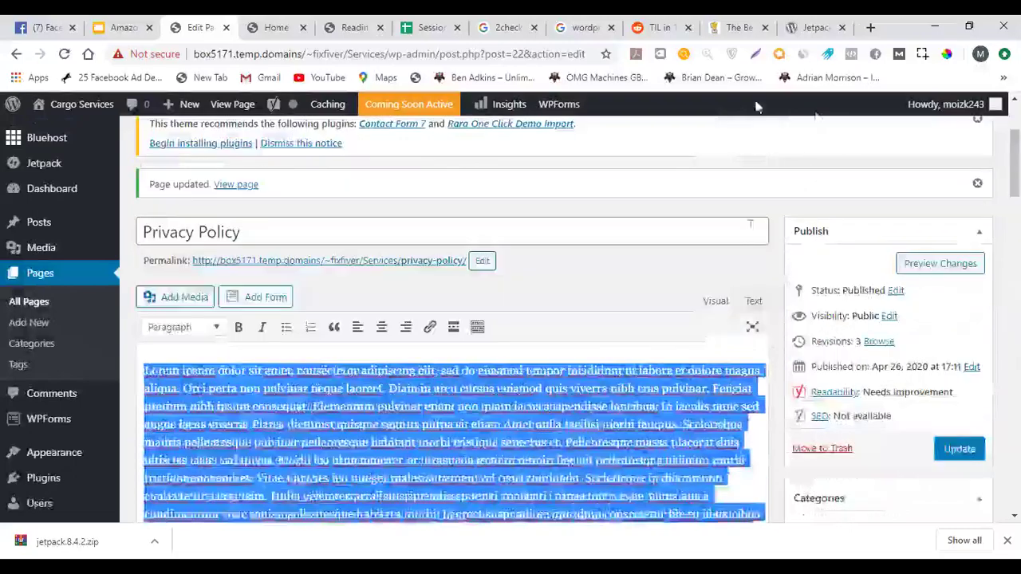
scroll(450, 351, "down", 4)
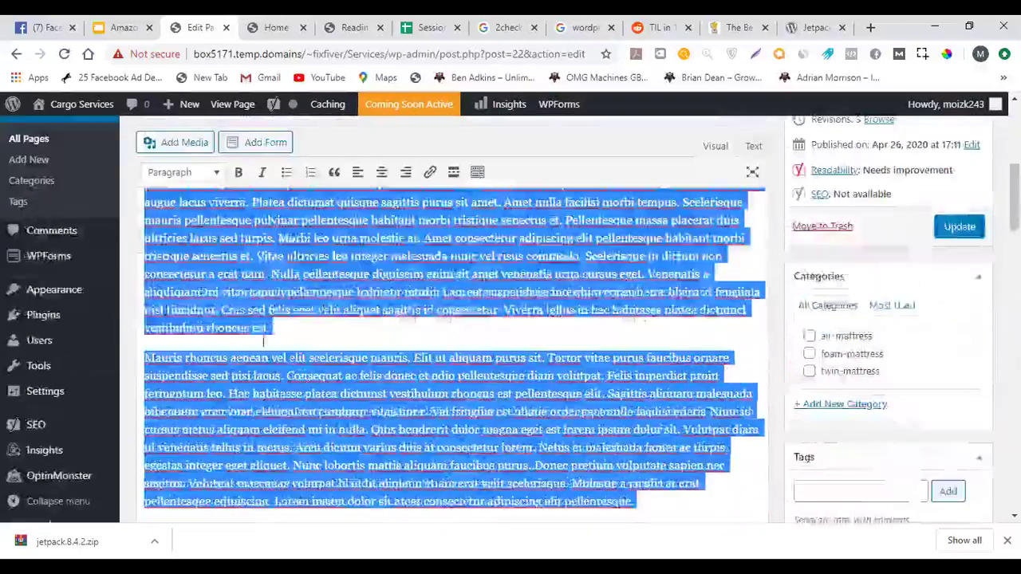
scroll(135, 281, "down", 5)
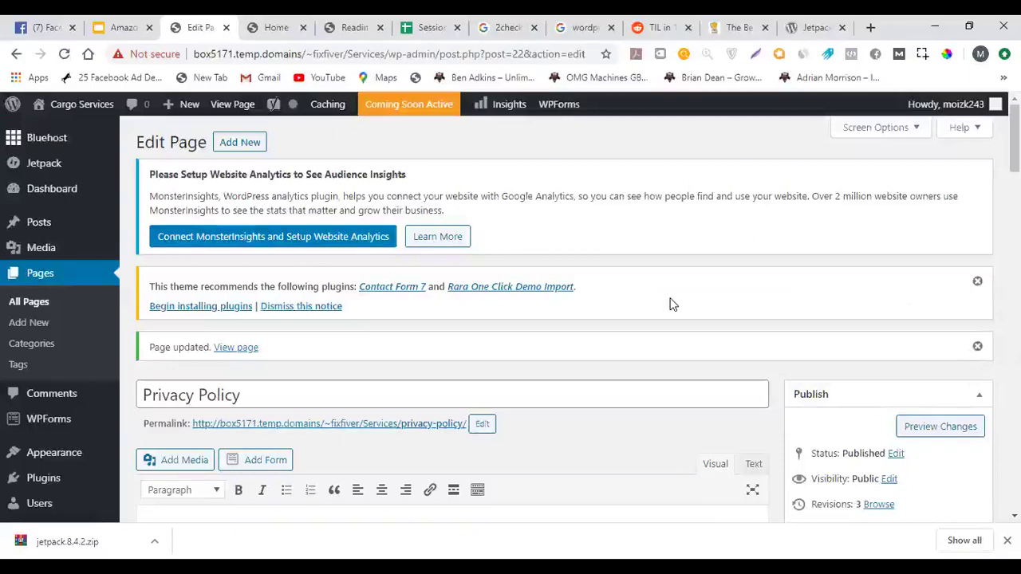
scroll(691, 303, "down", 8)
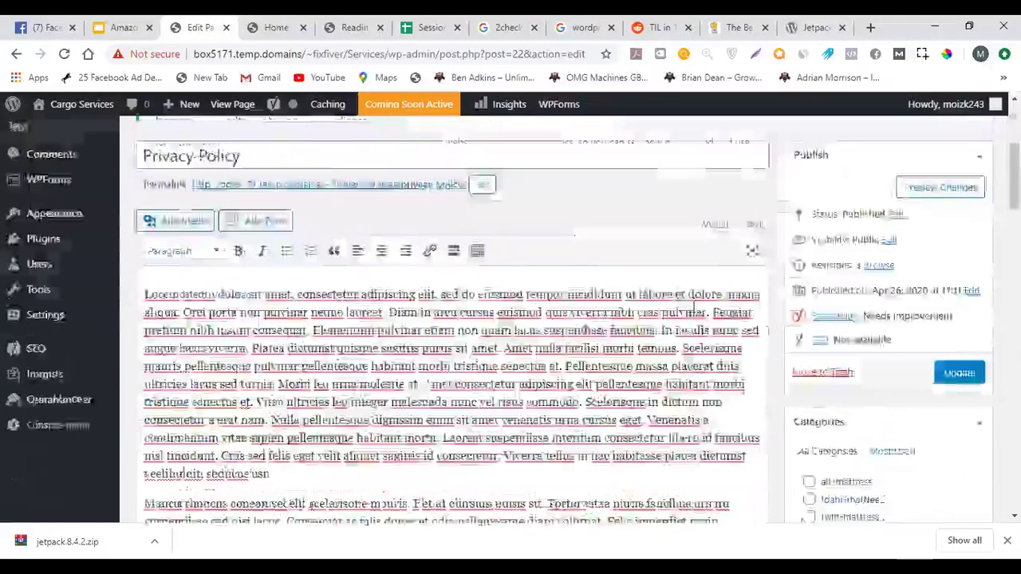
Examine the page's Screen Options and the boxes around the editor, such as Revisions, Discussion, Comments, Slug and Page Attributes
scroll(707, 347, "down", 10)
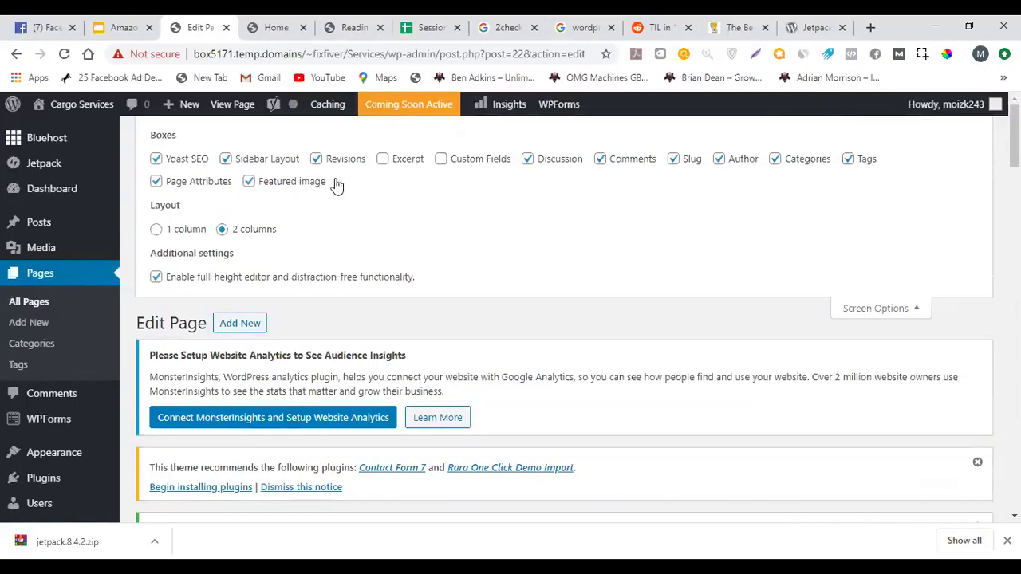
left_click(881, 308)
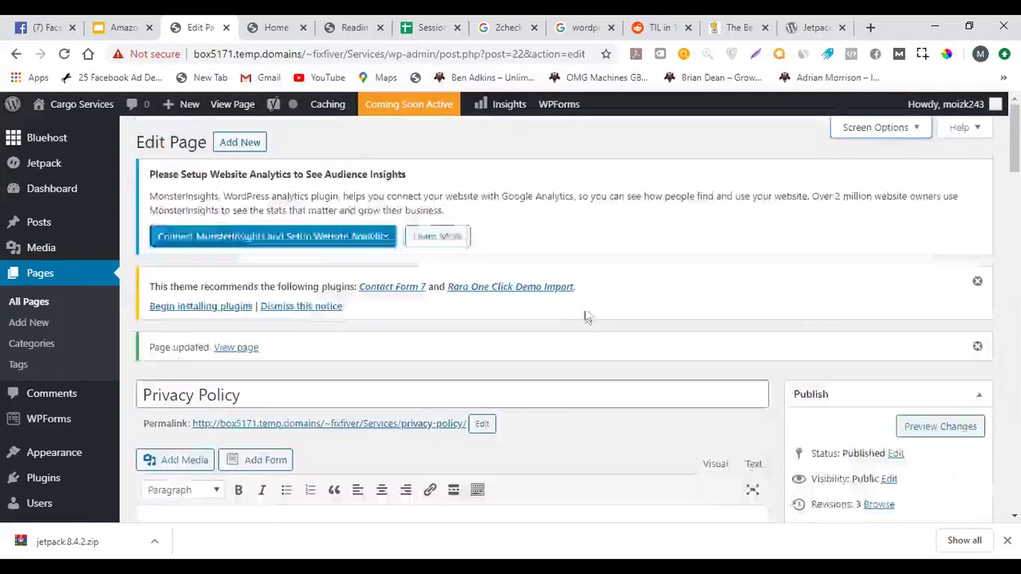
scroll(587, 313, "down", 15)
scroll(586, 303, "down", 4)
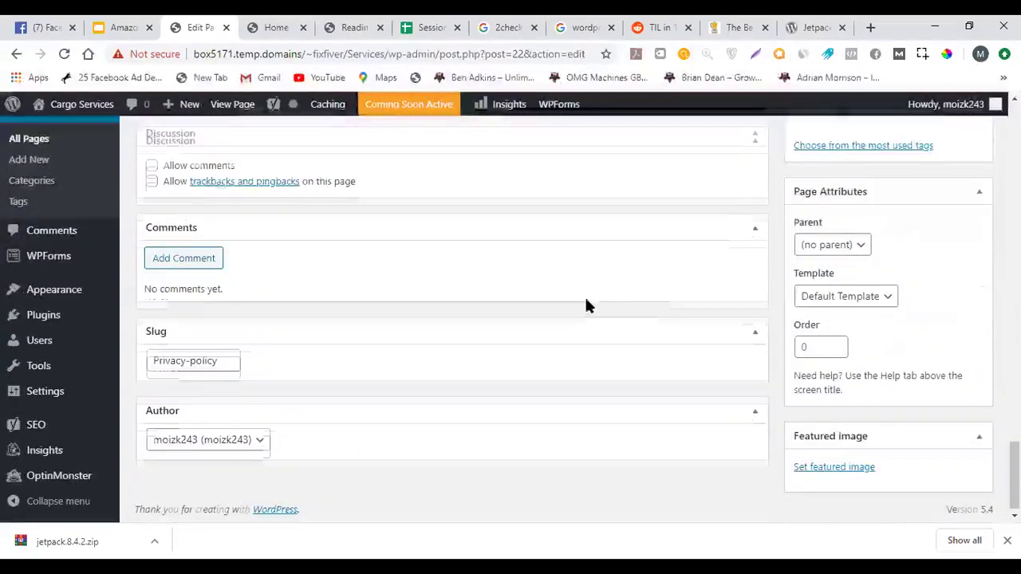
scroll(497, 260, "up", 3)
scroll(421, 277, "down", 2)
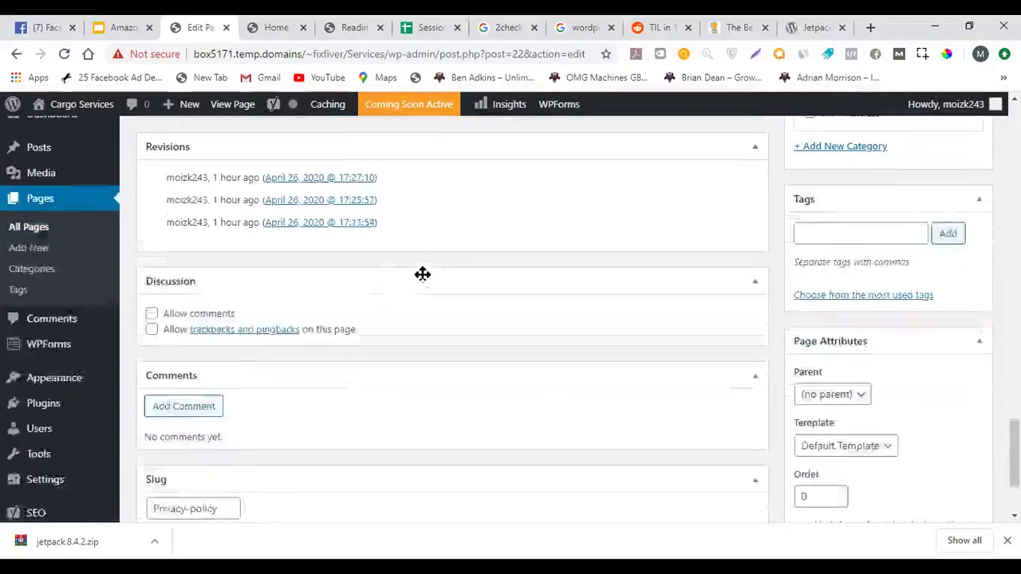
scroll(411, 281, "up", 3)
scroll(410, 281, "down", 1)
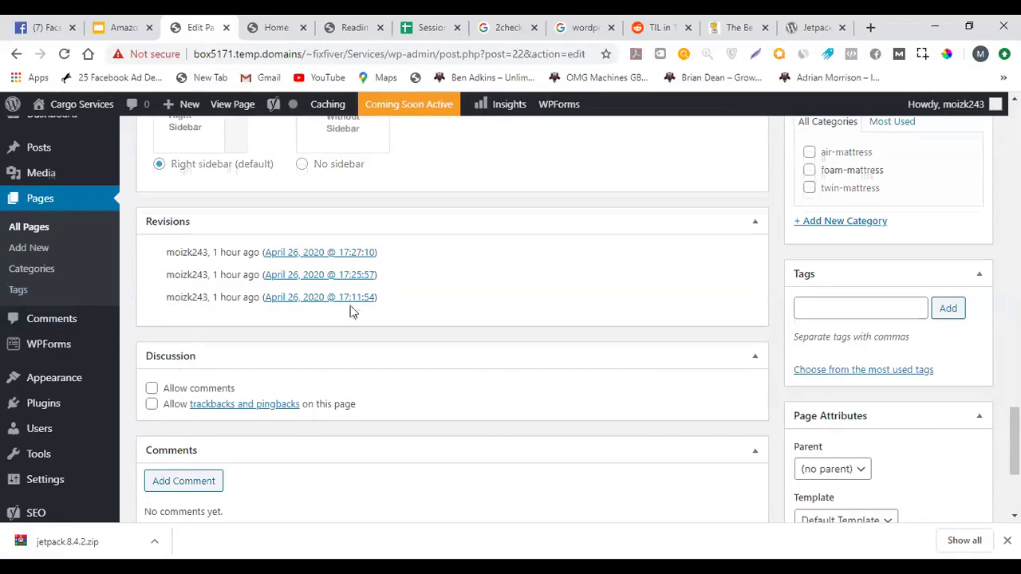
scroll(353, 311, "up", 10)
Switch to Google Slides, present from the Pages slide, and advance to the Assigning Categories To Pages slide
left_click(135, 24)
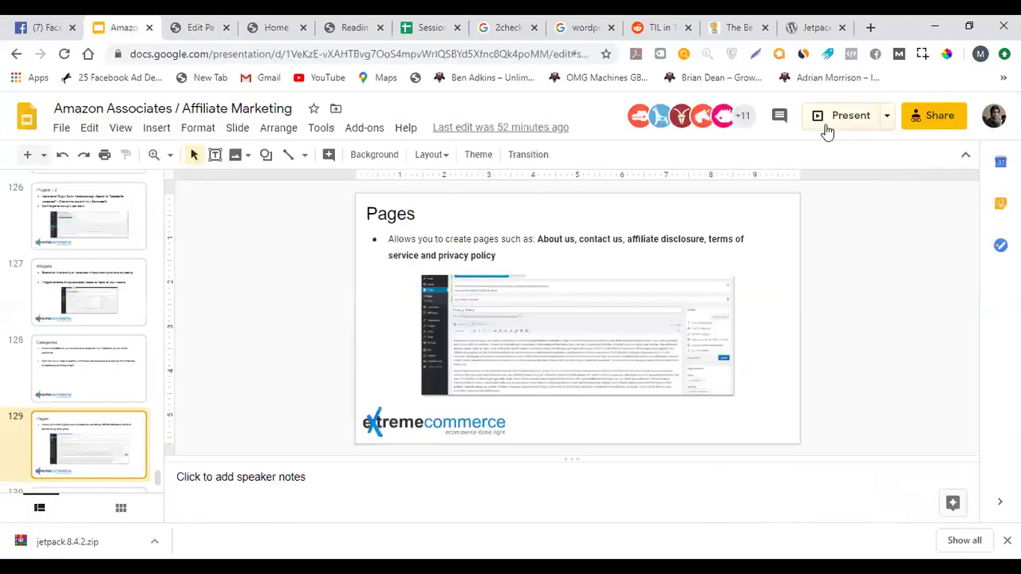
left_click(827, 129)
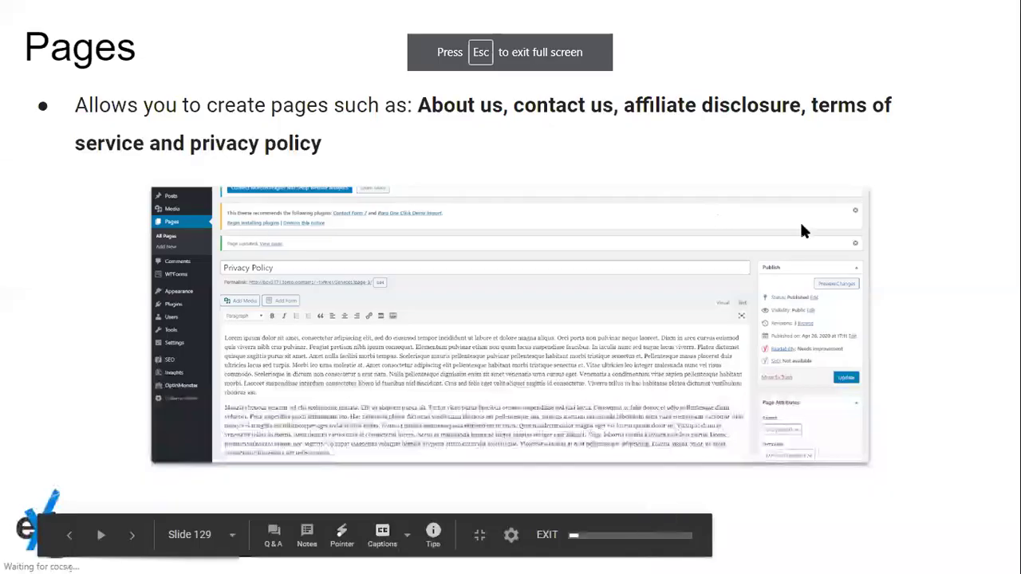
key("Right")
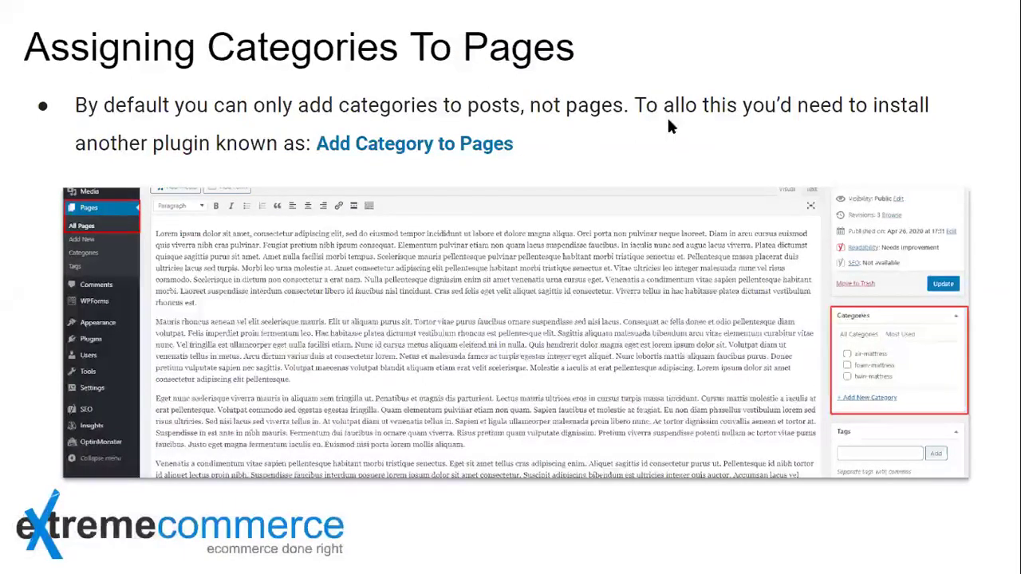
Exit the slide show, correct "allo" to "allow" in the Assigning Categories To Pages bullet, and switch back to the WordPress page editor
key("Escape")
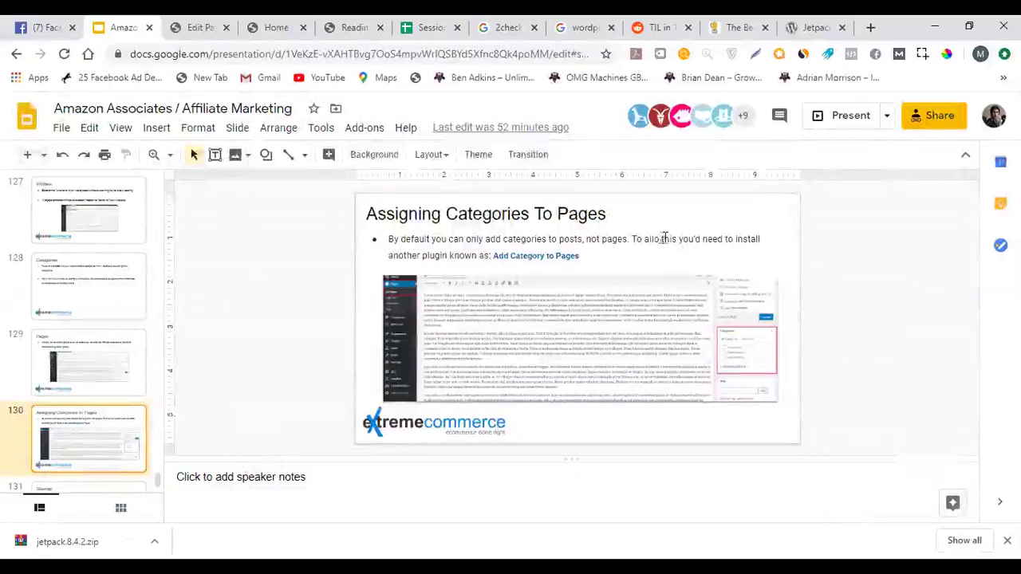
left_click(665, 239)
type("w")
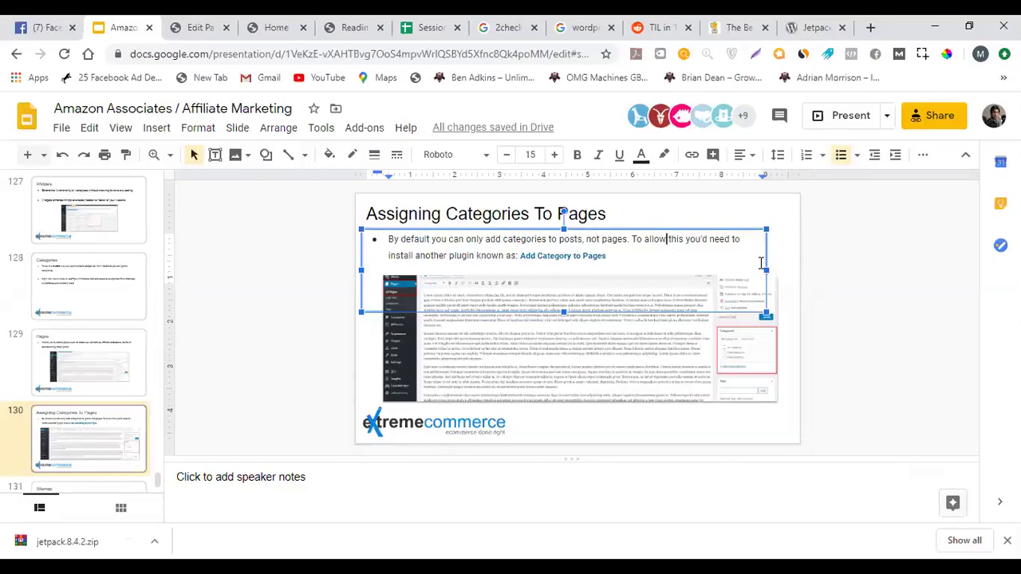
left_click(209, 22)
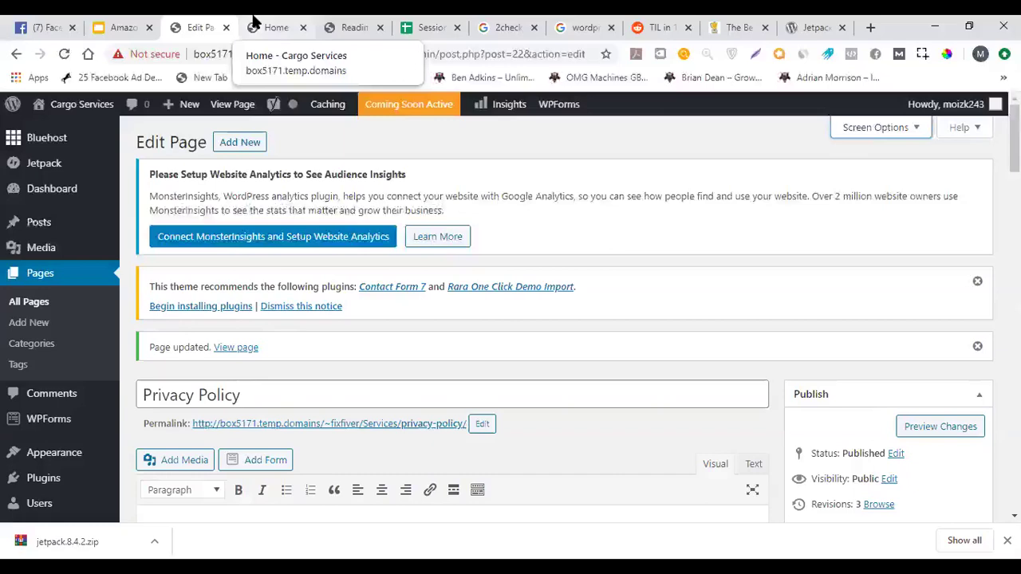
Examine the Publish and Categories boxes beside the Privacy Policy page editor and glance at the site's Home page
scroll(463, 239, "down", 4)
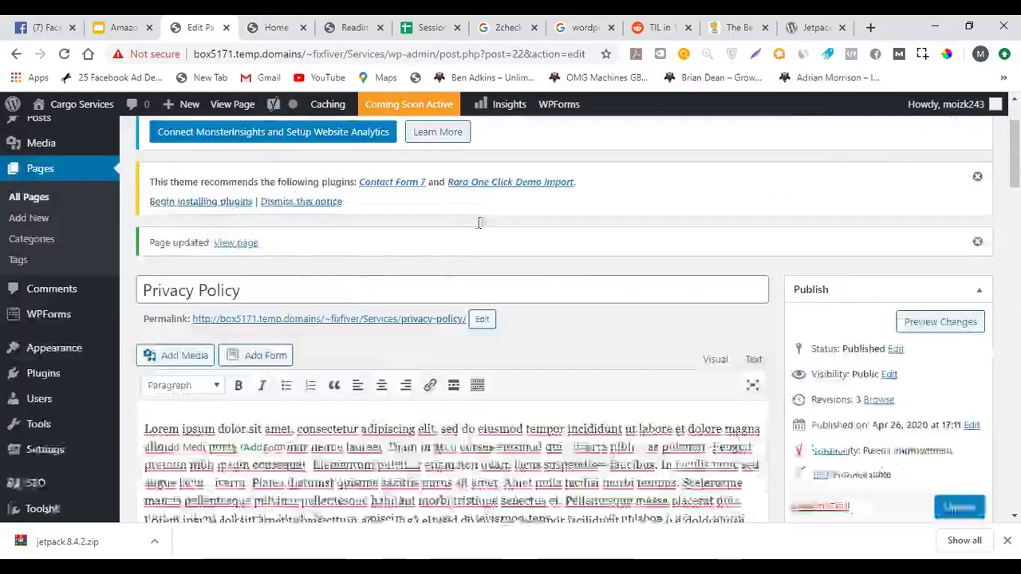
scroll(788, 233, "up", 3)
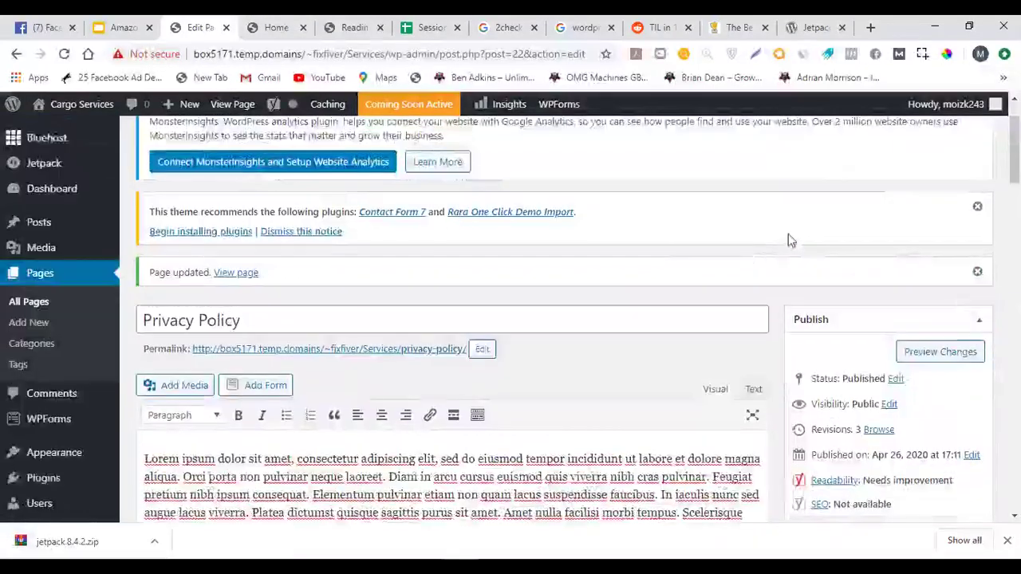
scroll(788, 239, "down", 2)
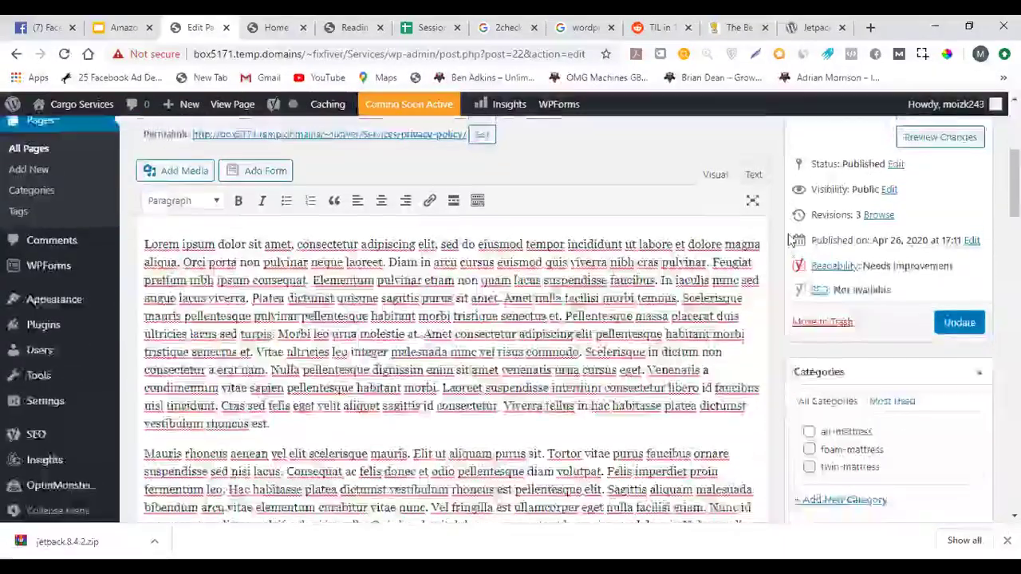
scroll(786, 252, "up", 1)
scroll(783, 259, "down", 3)
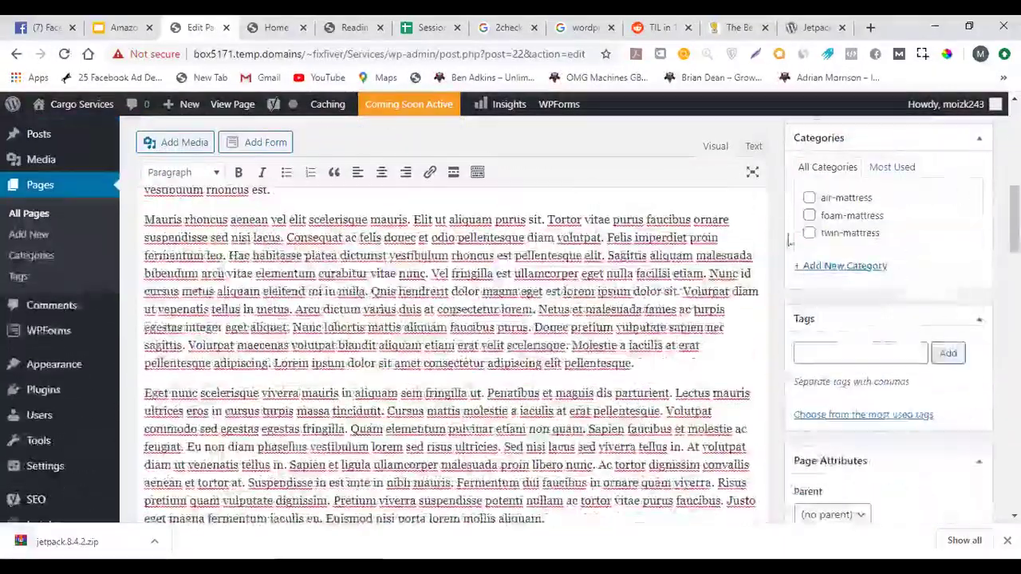
left_click(251, 26)
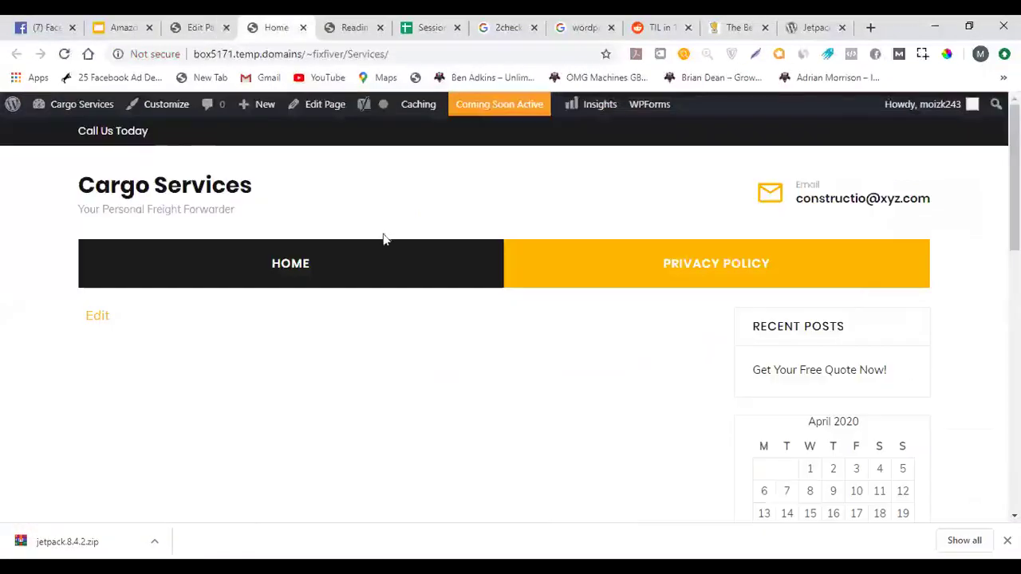
left_click(219, 23)
Switch to Google Slides and copy the plugin name "Add Category to Pages" from the Assigning Categories To Pages slide
left_click(116, 26)
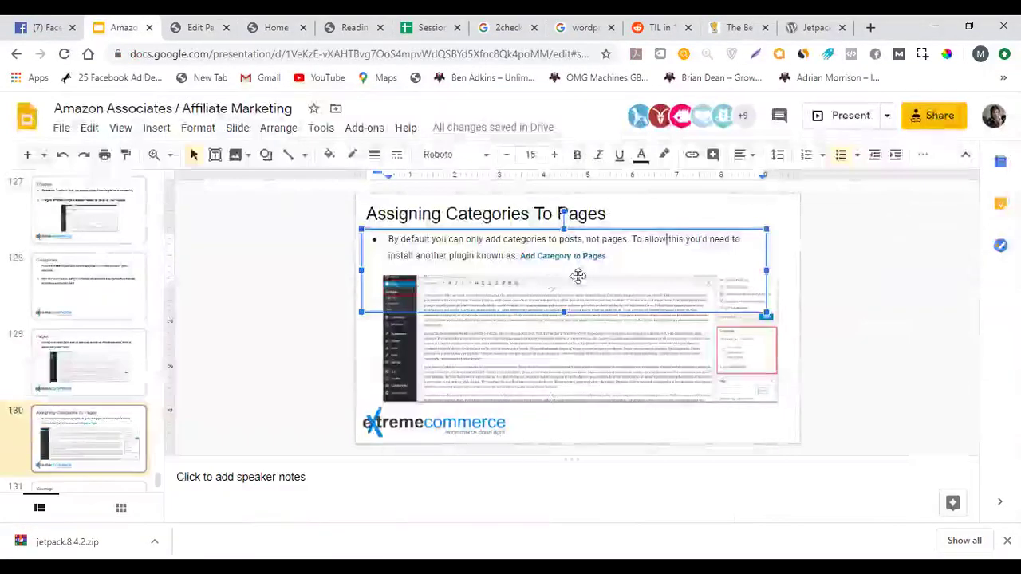
left_click(519, 255)
left_click_drag(520, 255, 630, 255)
key("ctrl+c")
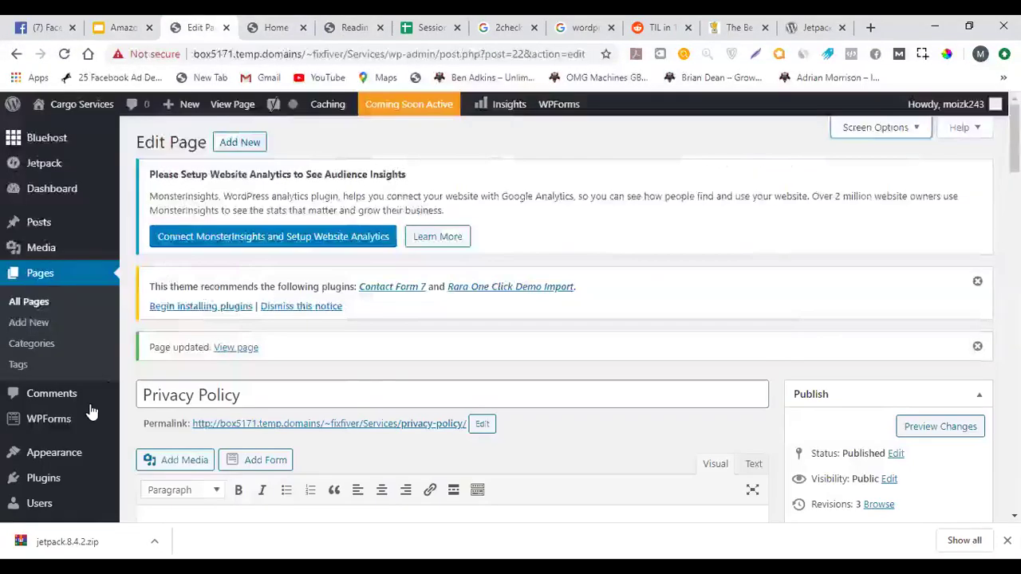
Return to the WordPress page editor and open the Add Plugins page in a new browser tab
left_click(199, 27)
mouse_move(92, 408)
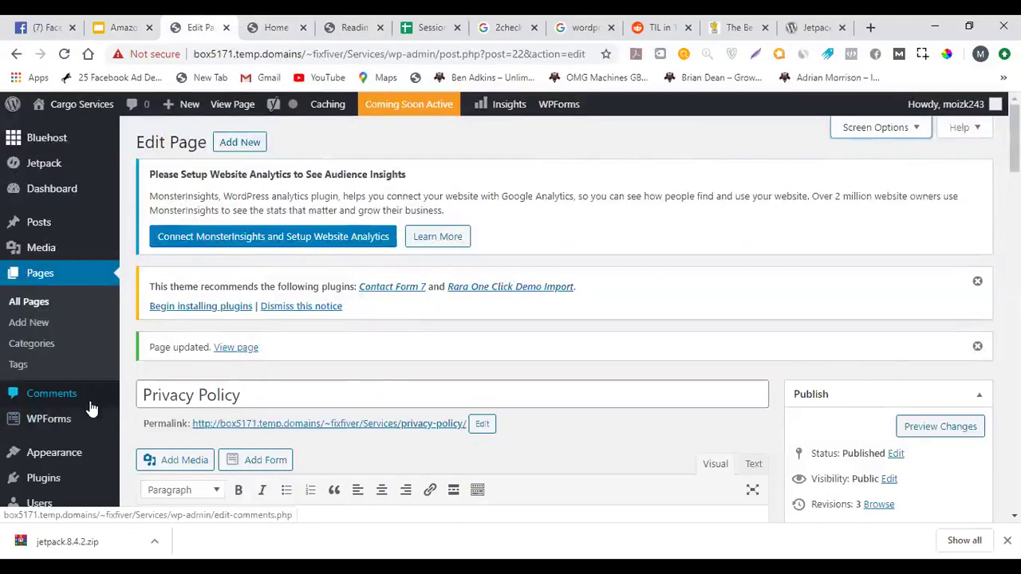
scroll(88, 407, "down", 2)
mouse_move(159, 408)
left_click(147, 427, "ctrl")
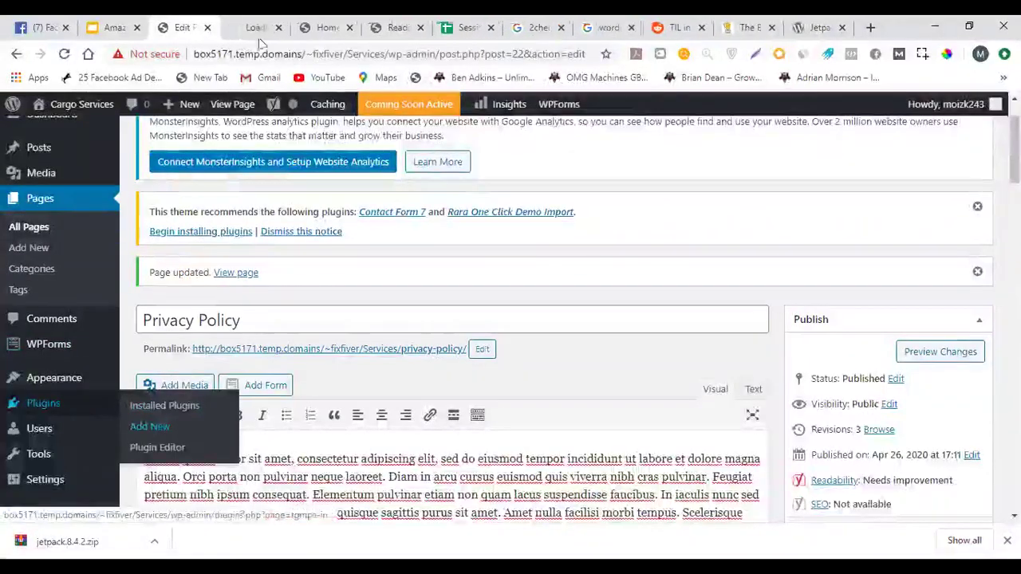
key("ctrl+Tab")
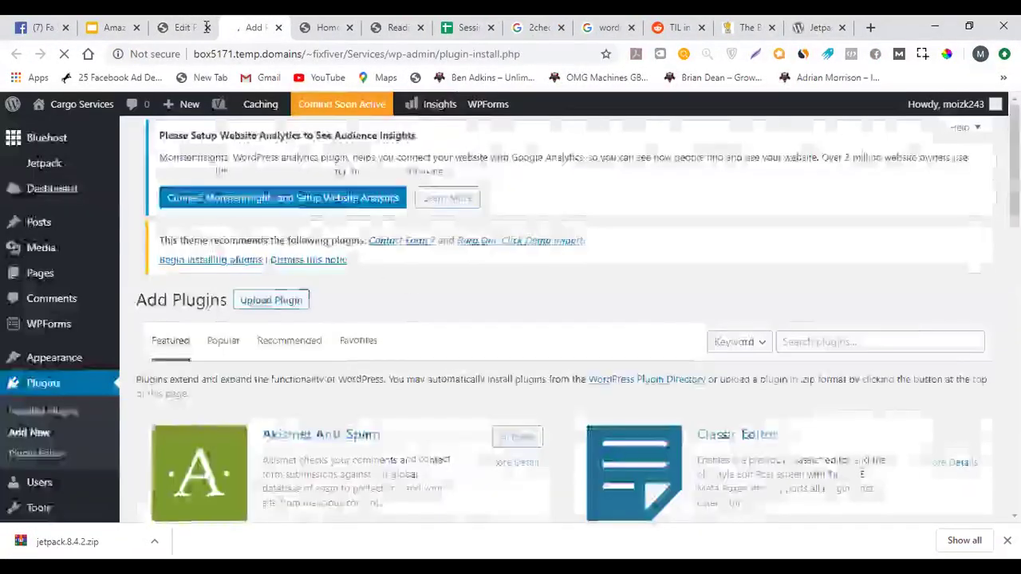
Search the plugin directory for "Add Category to Pages" and check the Categories box in the Privacy Policy page editor
left_click(183, 27)
scroll(891, 391, "down", 10)
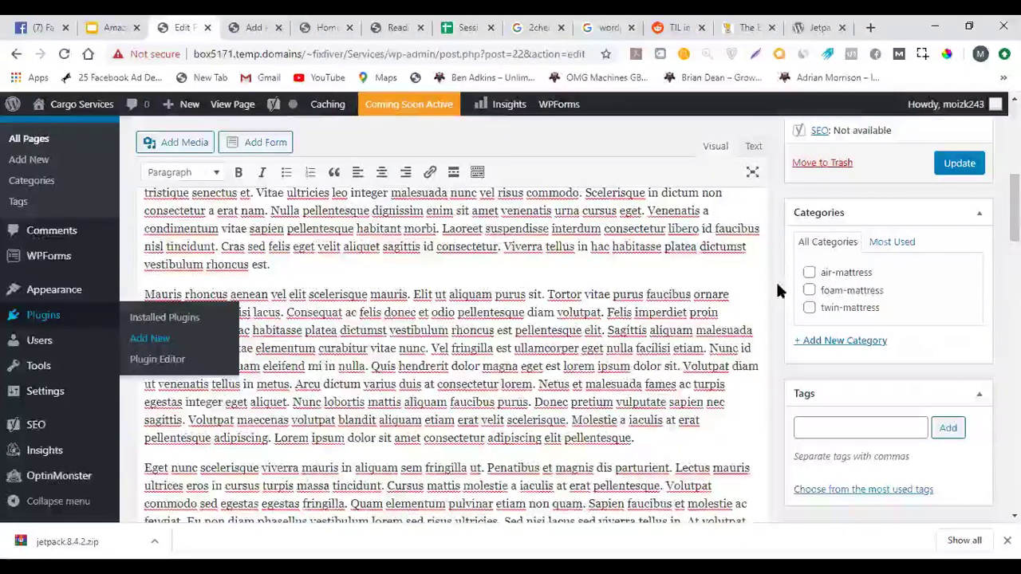
key("ctrl+Tab")
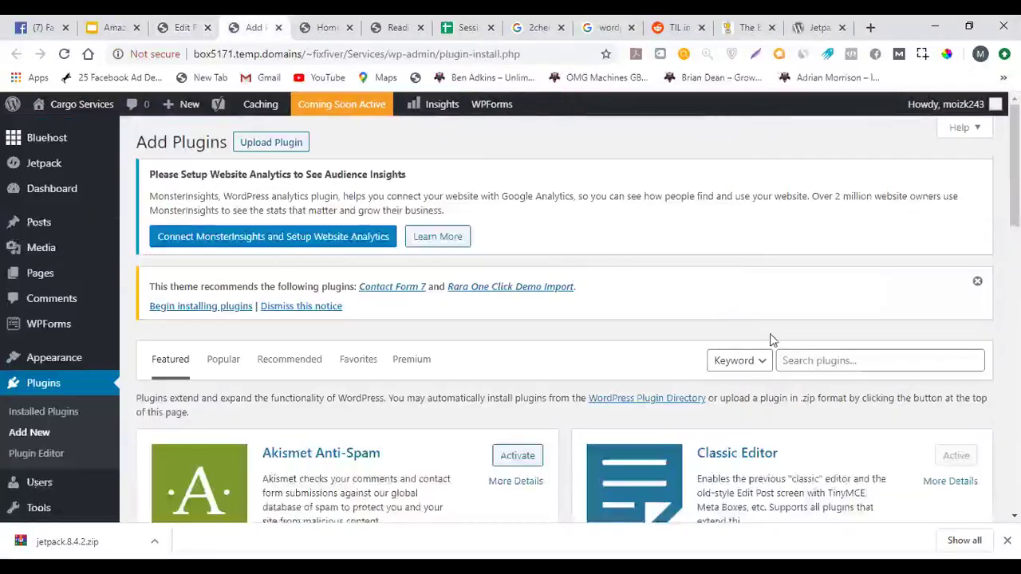
left_click(821, 359)
key("ctrl+v")
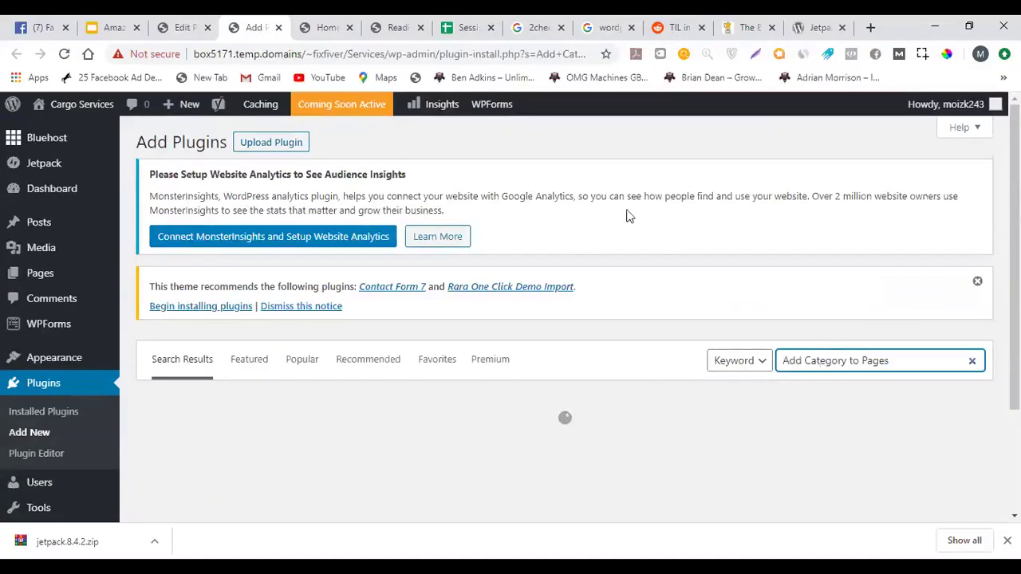
scroll(740, 230, "down", 2)
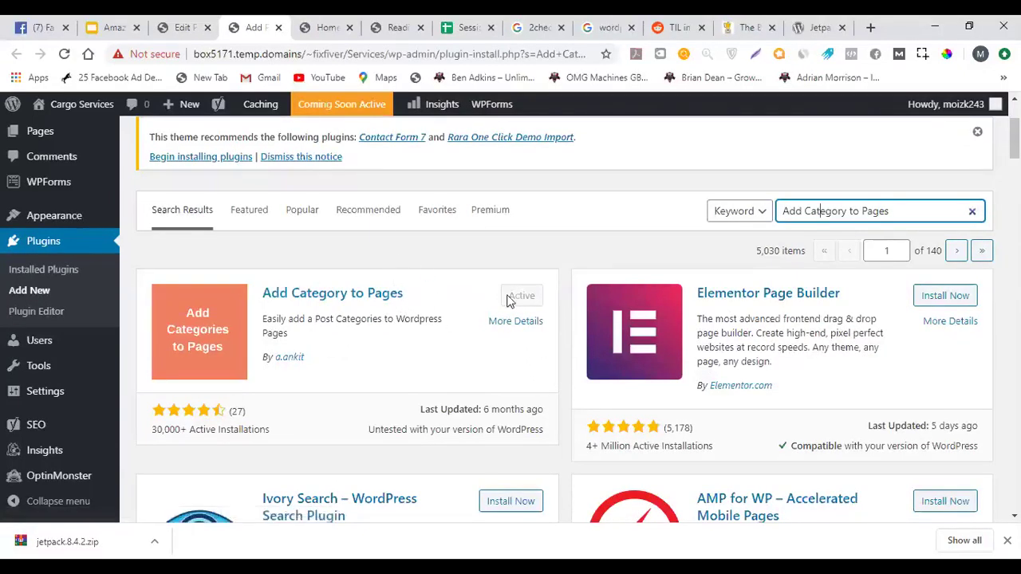
left_click(183, 27)
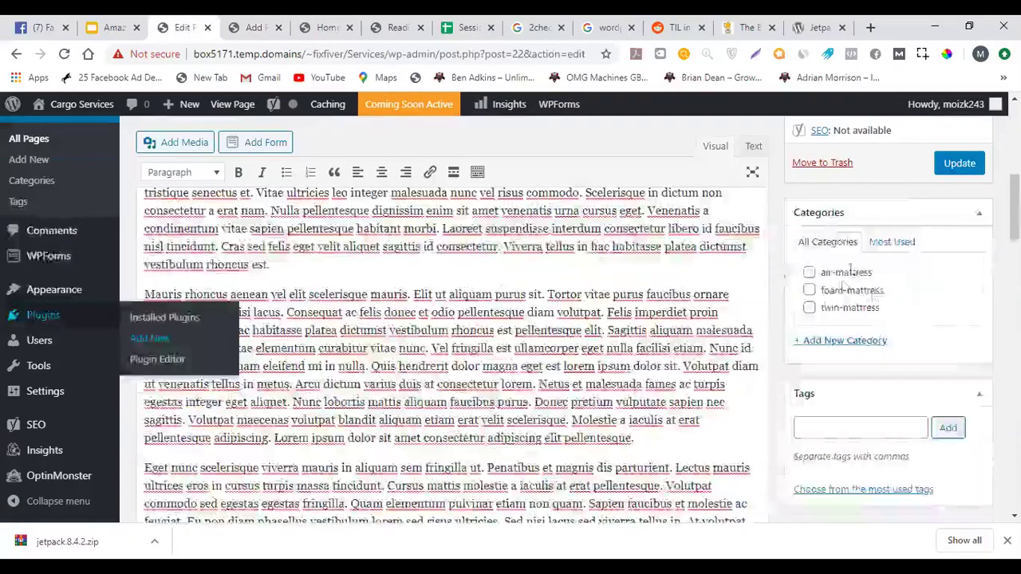
Switch to Google Slides, present from the Assigning Categories To Pages slide, advance to the Sitemap slide and exit the slide show
left_click(254, 27)
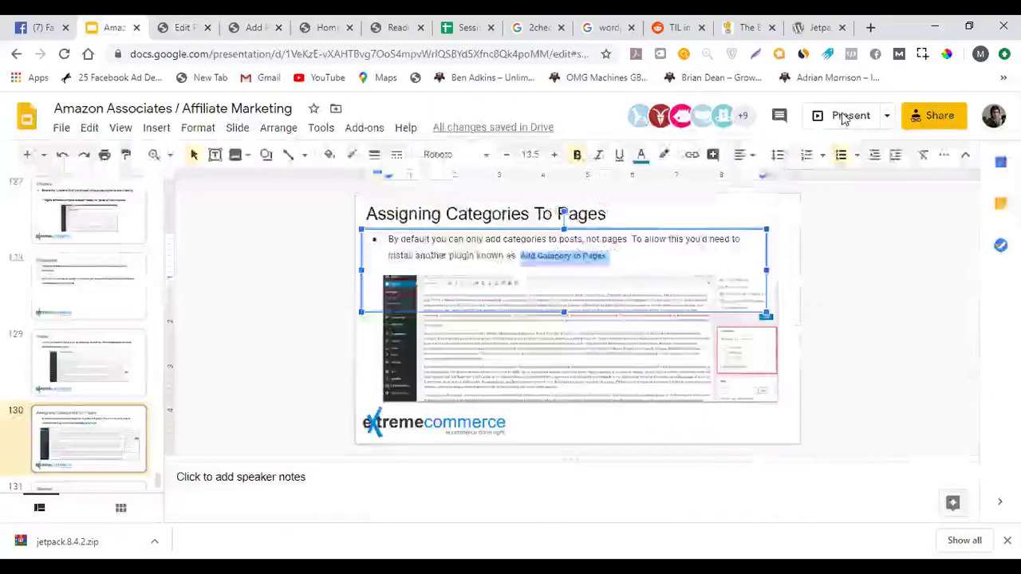
left_click(844, 118)
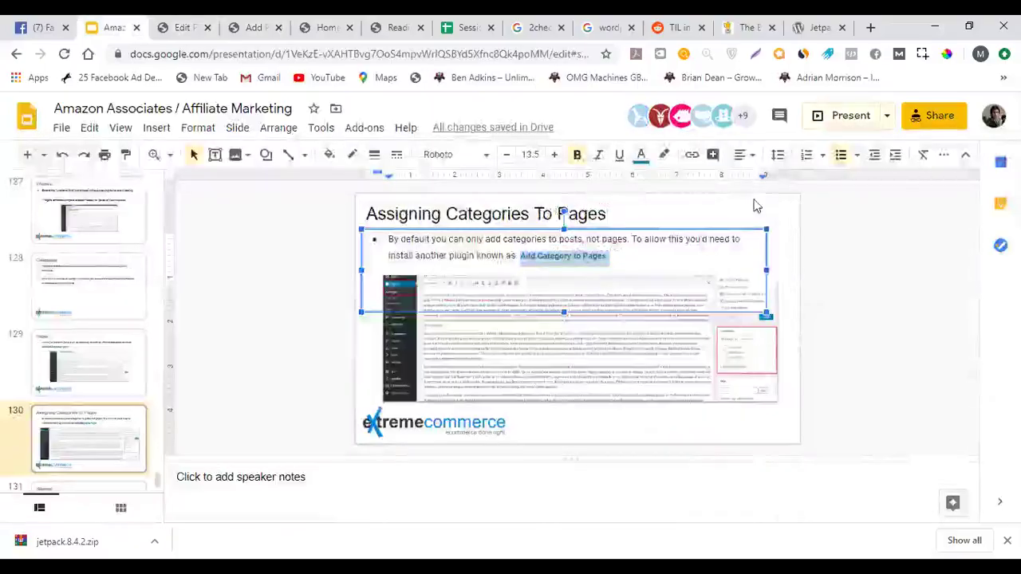
key("Right")
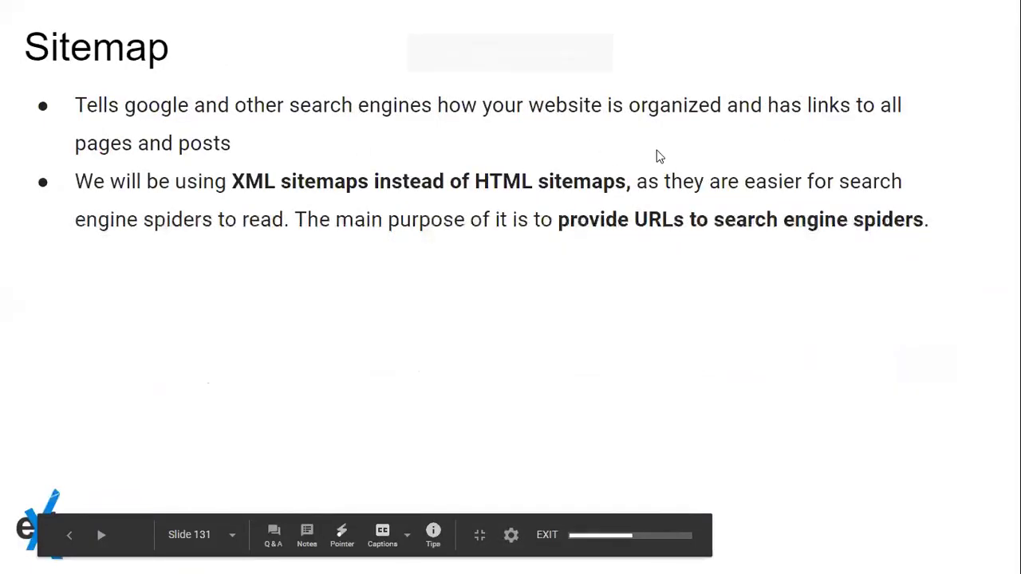
key("Escape")
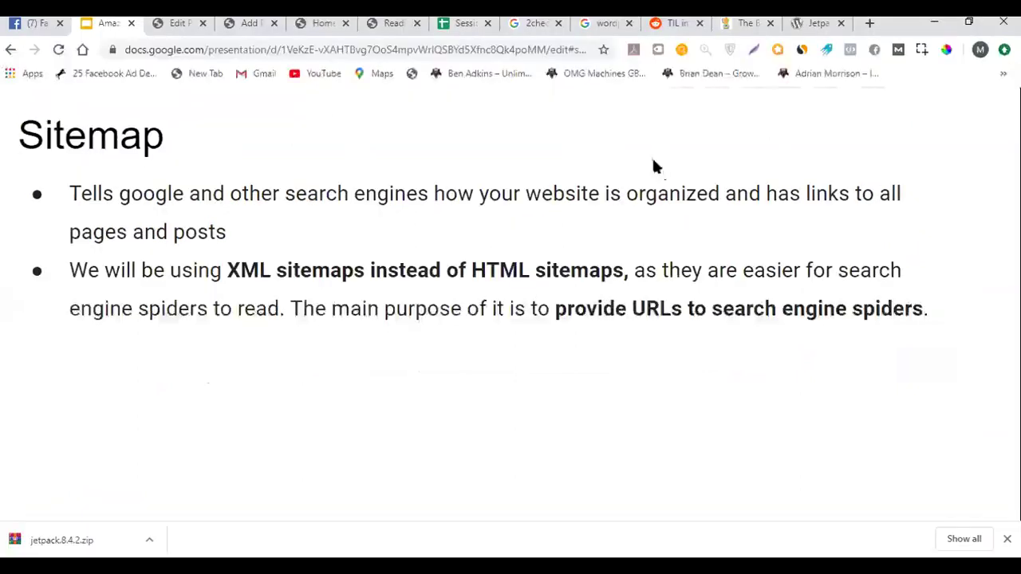
key("Escape")
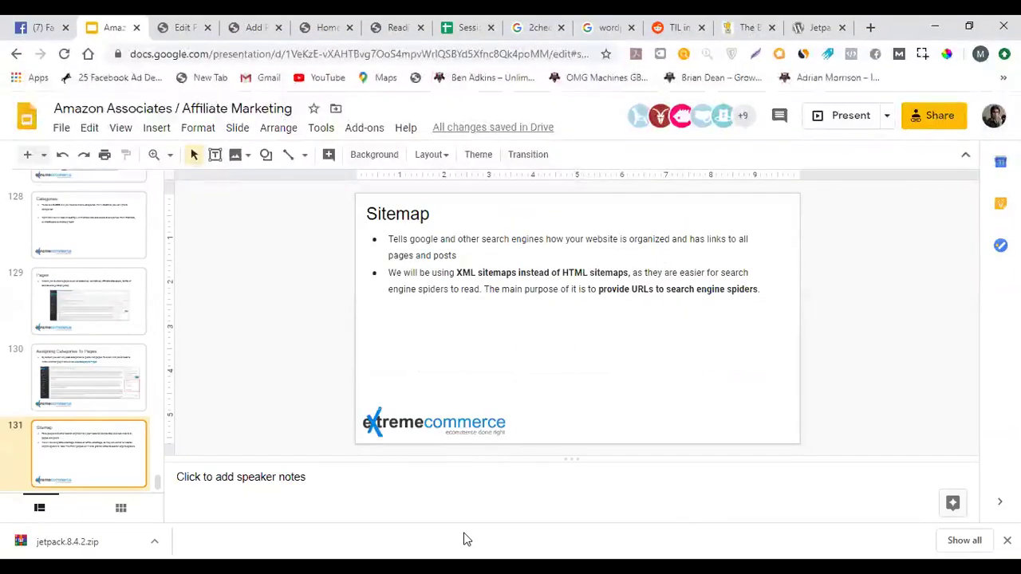